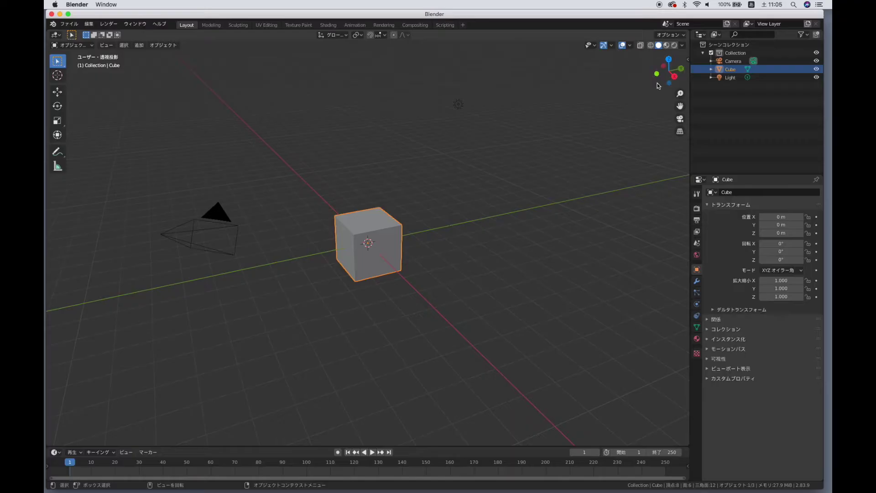
- Delete the default cube and add an ico sphere at the origin
key("x")
left_click(370, 252)
key("shift+a")
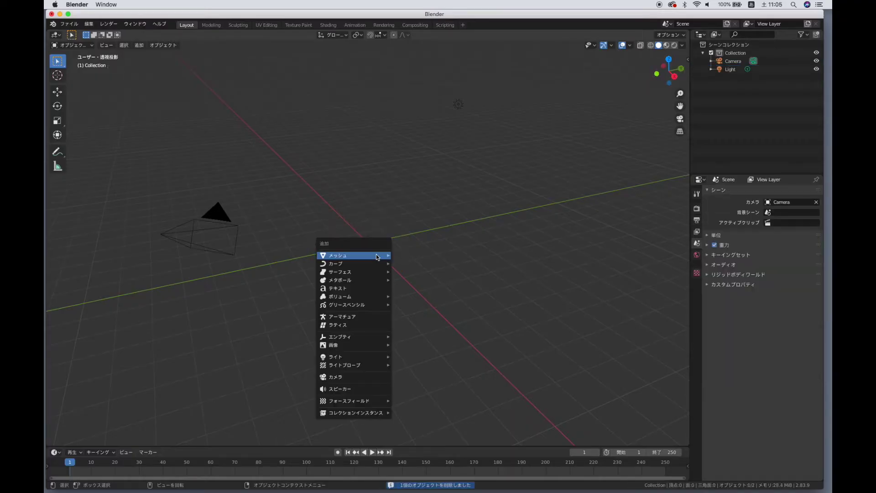
left_click(406, 288)
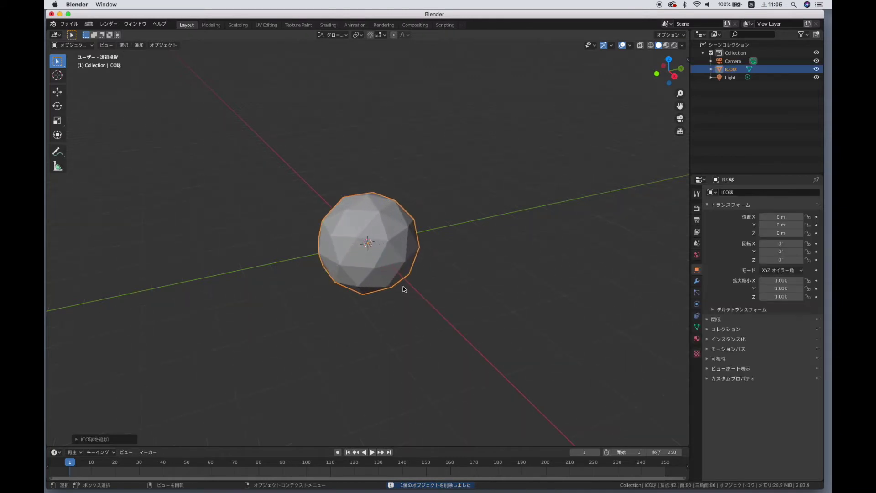
- Subdivide the ico sphere's mesh and round it fully with To Sphere set to 1
key("Tab")
right_click(403, 286)
left_click(385, 277)
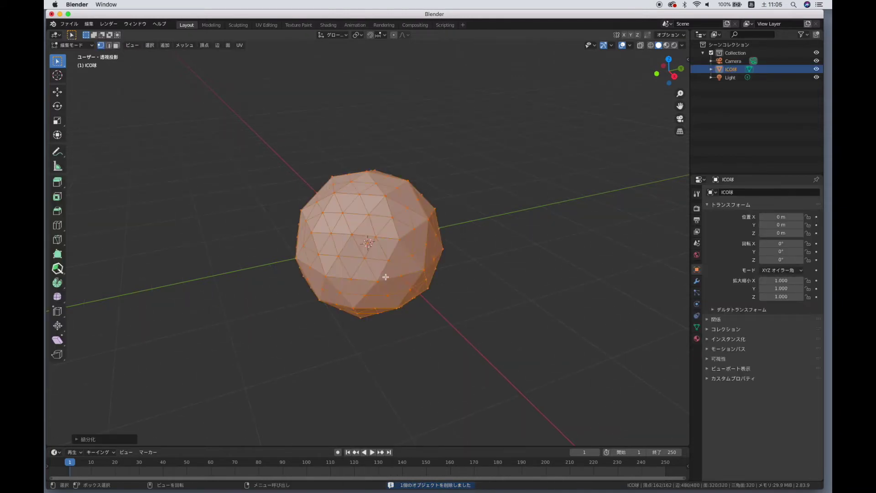
key("F3")
type("球へ変形")
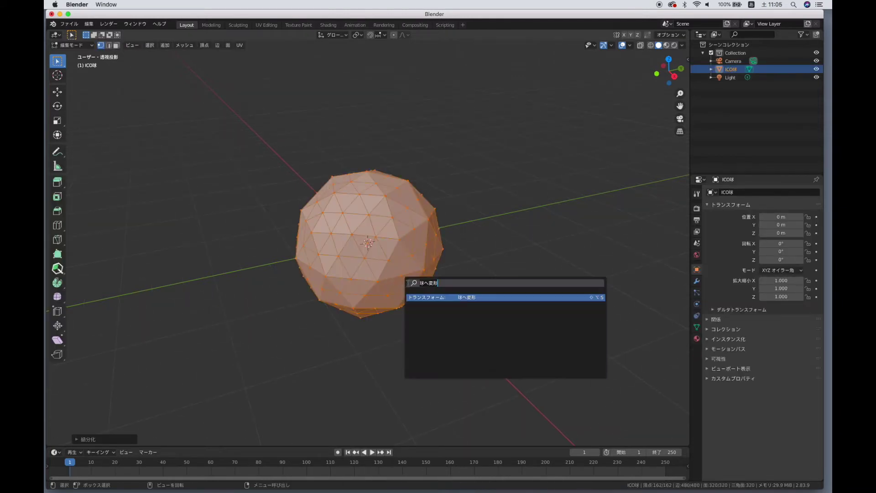
key("Return")
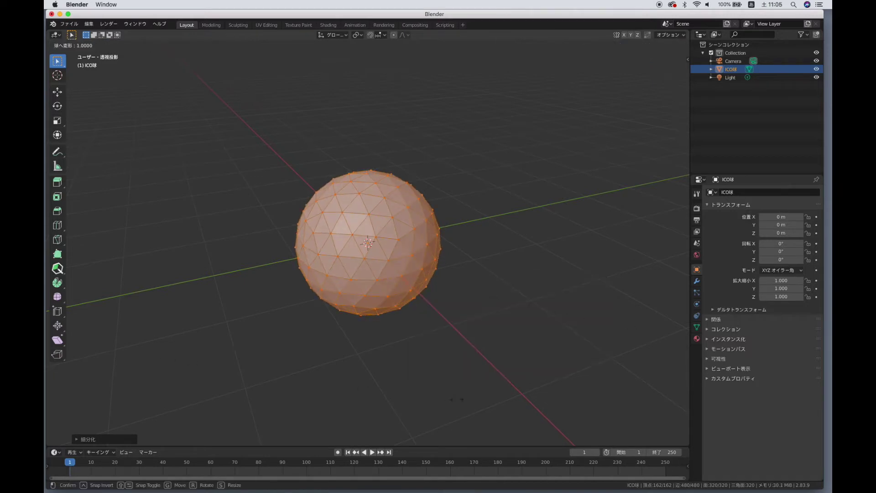
key("Return")
middle_click_drag(463, 288, 447, 299)
key("Tab")
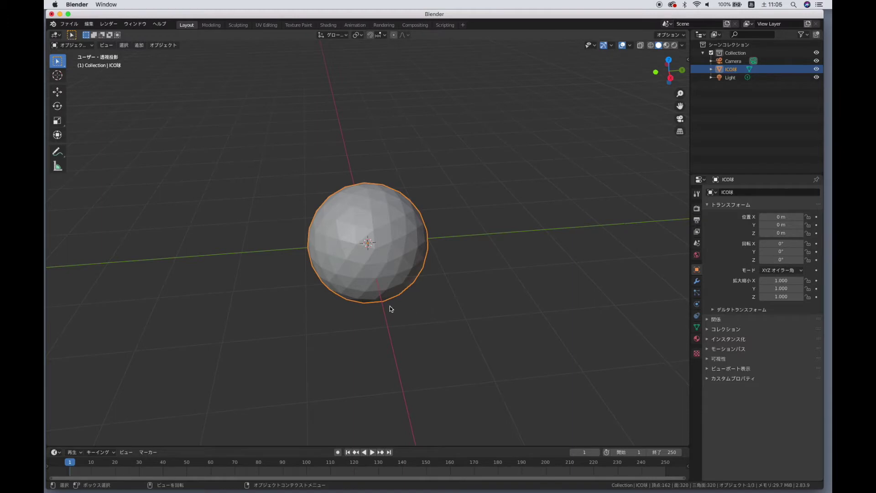
middle_click_drag(390, 306, 426, 285)
key("shift+a")
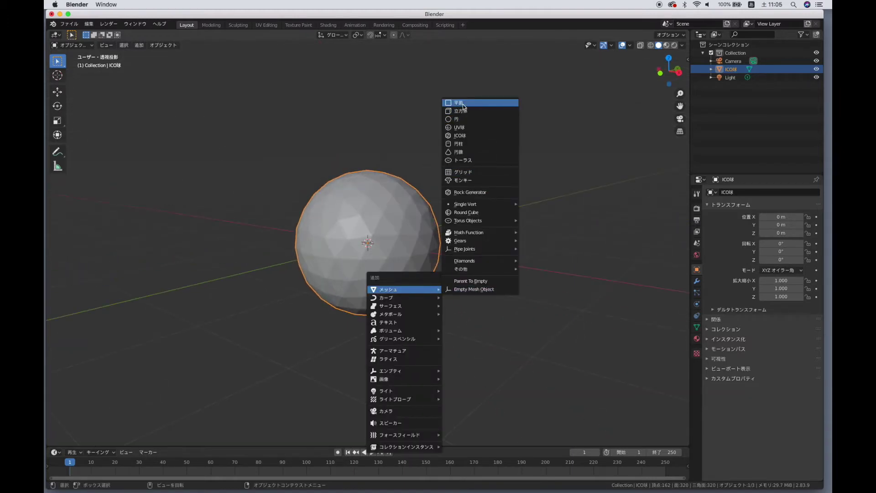
- Add a cube and scale it in front view
left_click(463, 112)
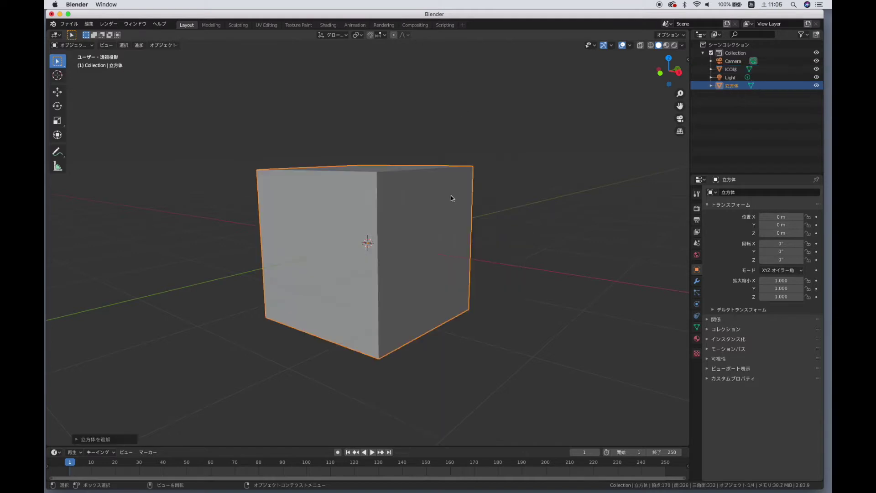
key("KP_1")
key("s")
left_click(452, 233)
- Show wireframe shading, enlarge the cube to enclose the sphere, and add a particle system
left_click(700, 294)
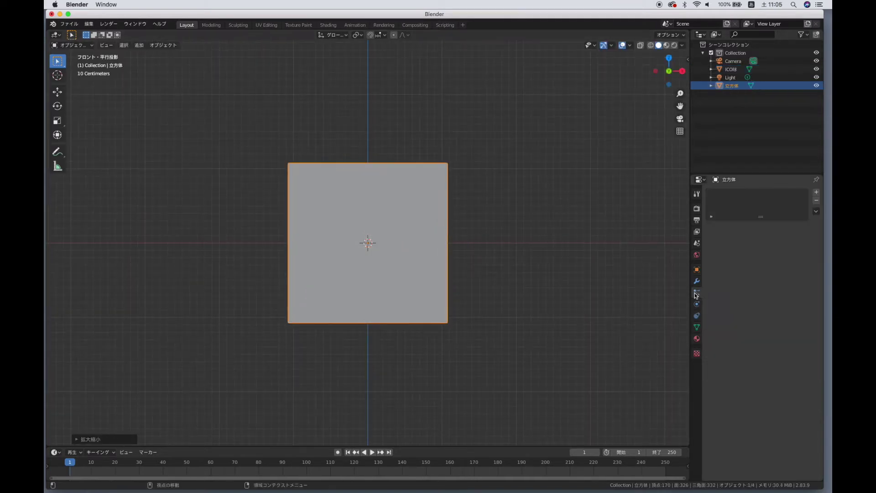
key("z")
left_click(384, 296)
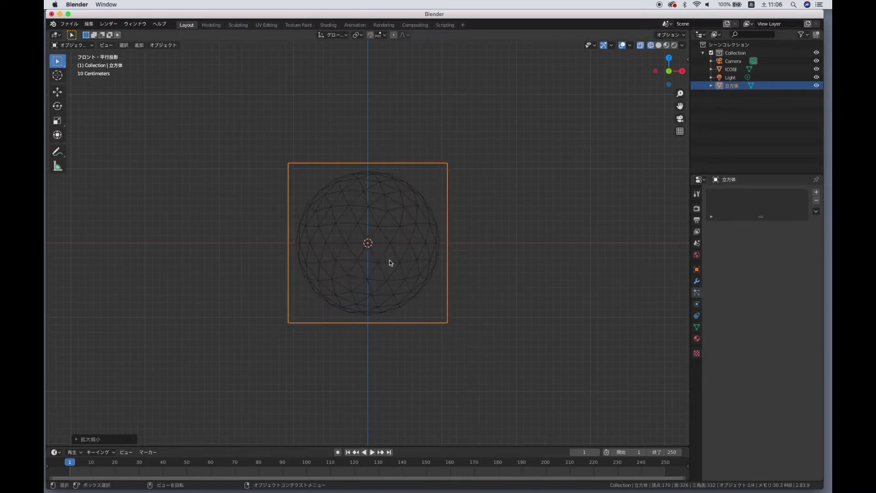
key("s")
left_click(561, 267)
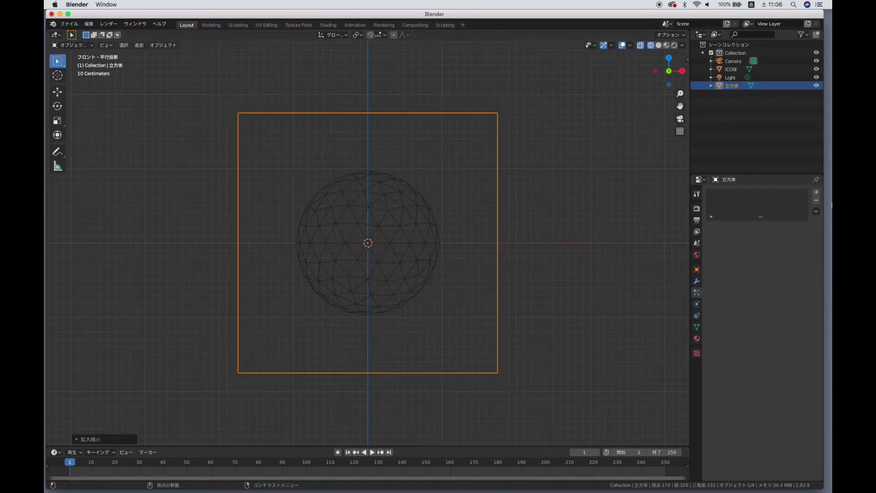
left_click(817, 191)
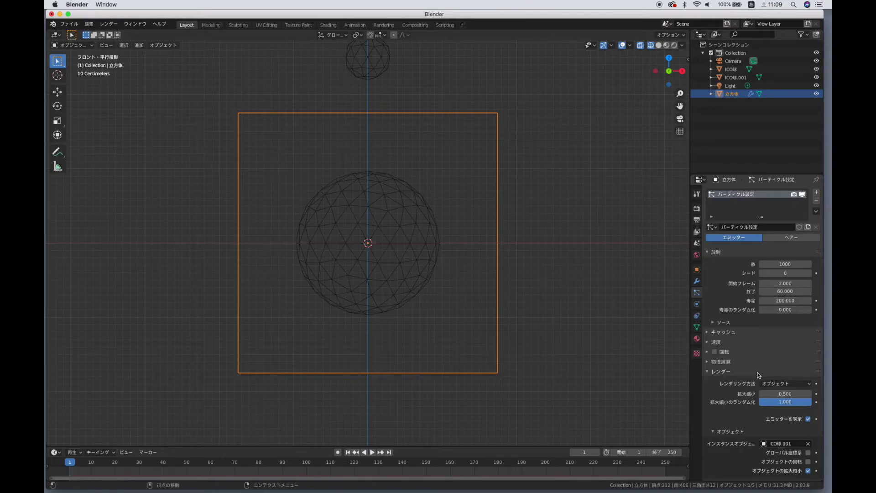
- Preview particles rendered as ICO球.001 copies at 0.5 scale with random sizes
scroll(759, 375, "down", 4)
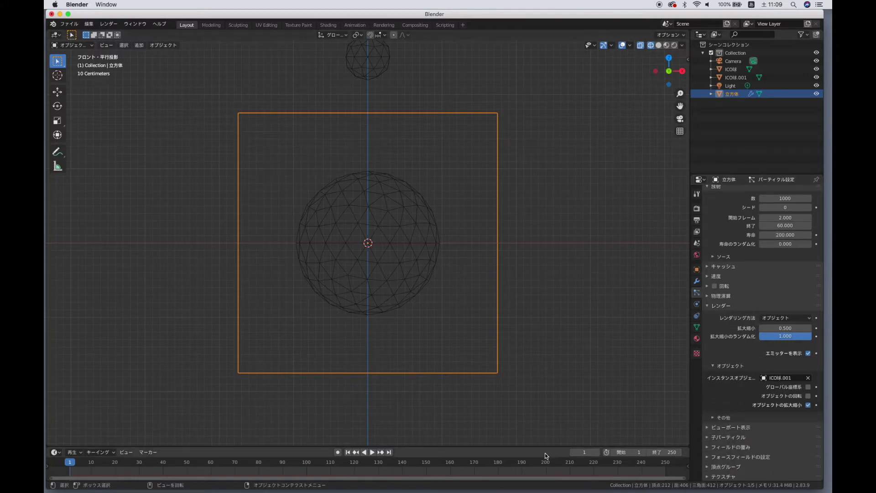
left_click(370, 452)
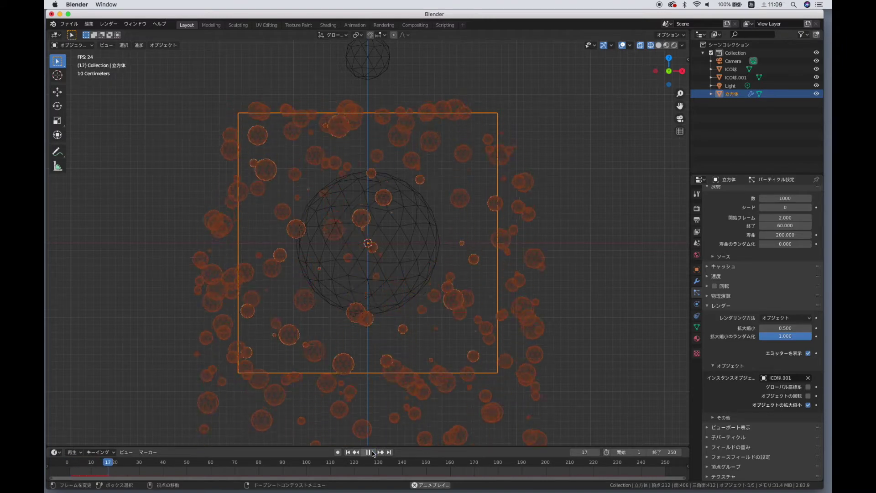
left_click(370, 452)
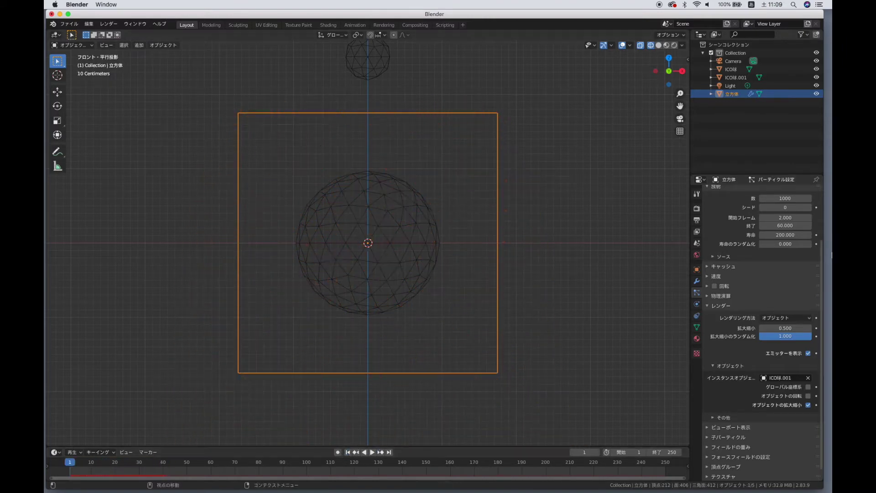
scroll(783, 236, "up", 4)
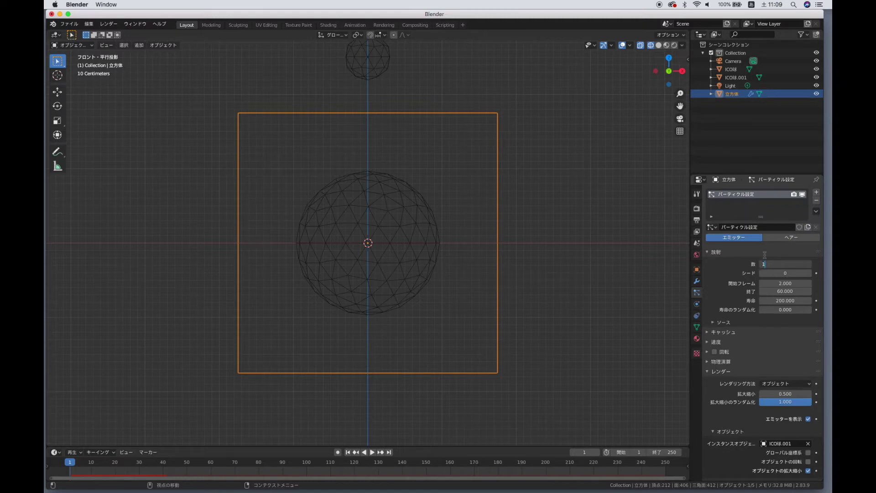
type("50")
- Set emission to 150 particles, velocity randomize 1.5, and gravity field weight 0
left_click(370, 452)
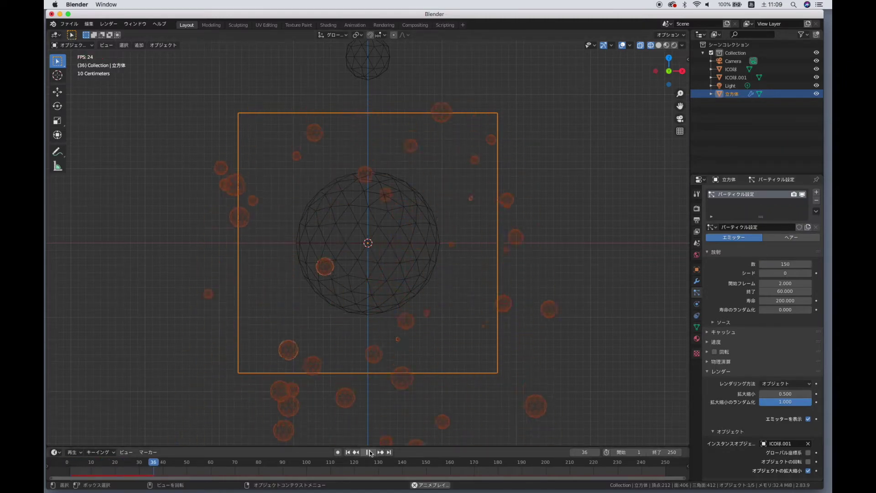
left_click(370, 452)
scroll(752, 362, "down", 4)
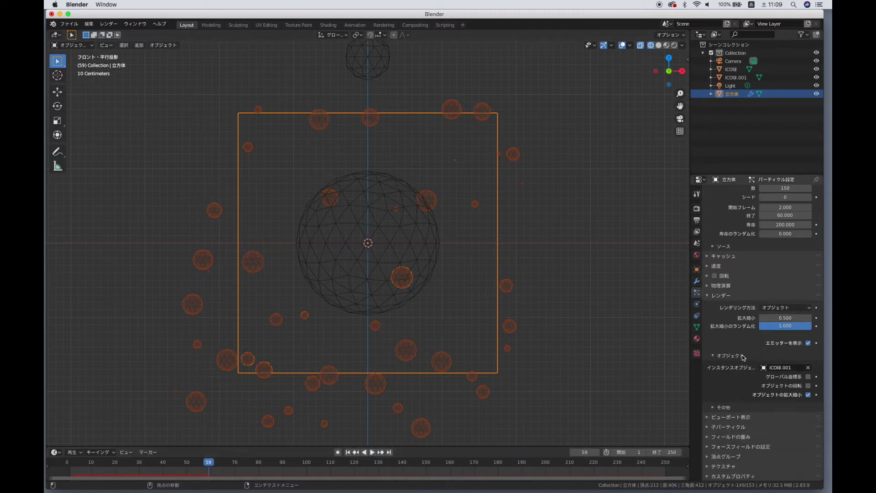
left_click(710, 265)
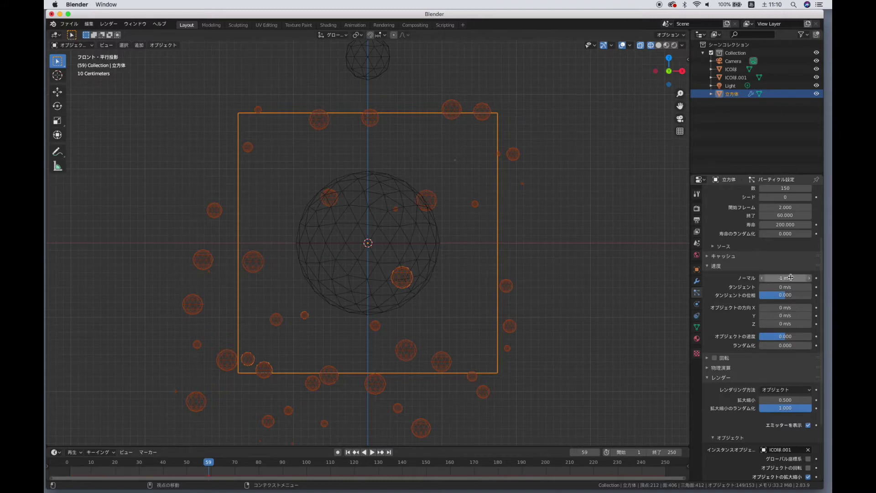
scroll(803, 365, "down", 5)
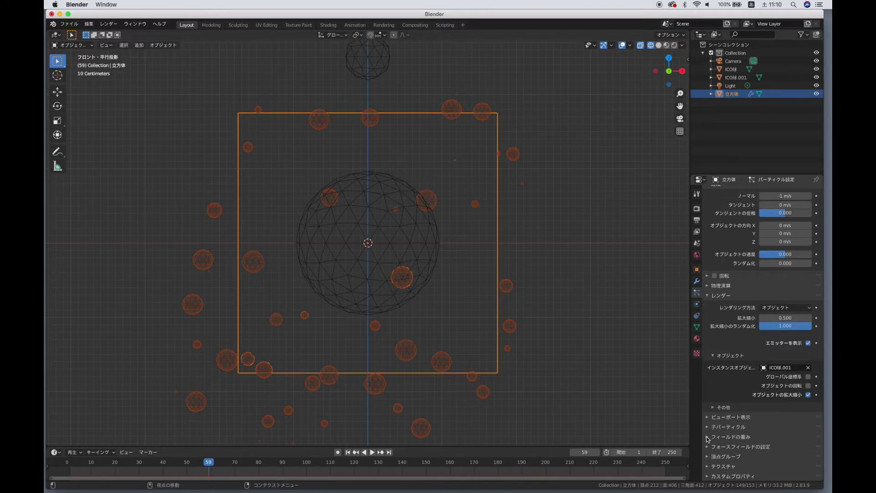
left_click(708, 438)
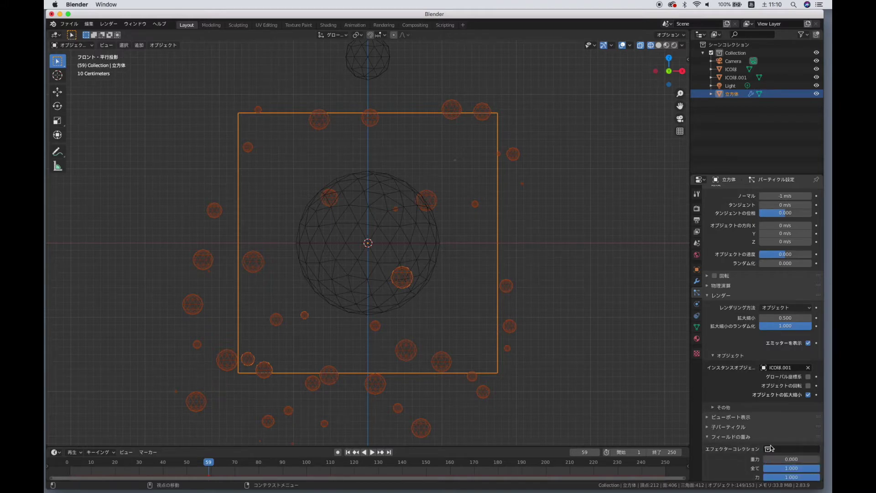
- Replay the animation to check the scattered particles
left_click(348, 452)
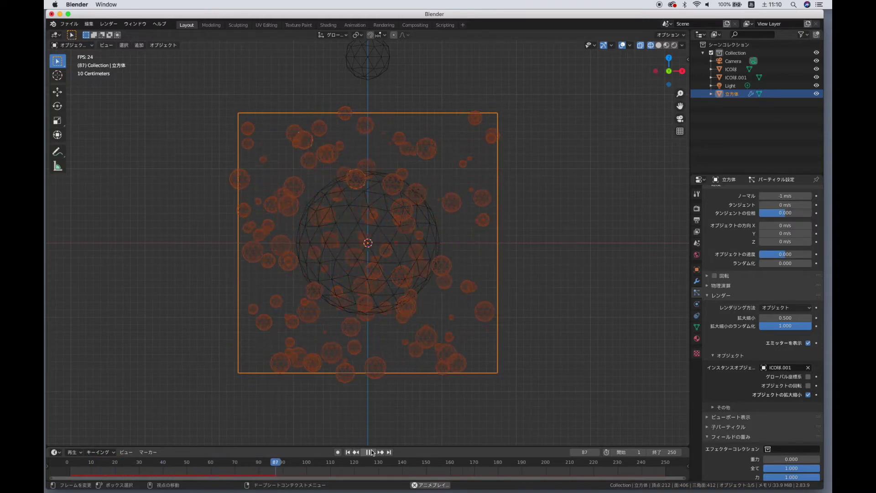
left_click(372, 452)
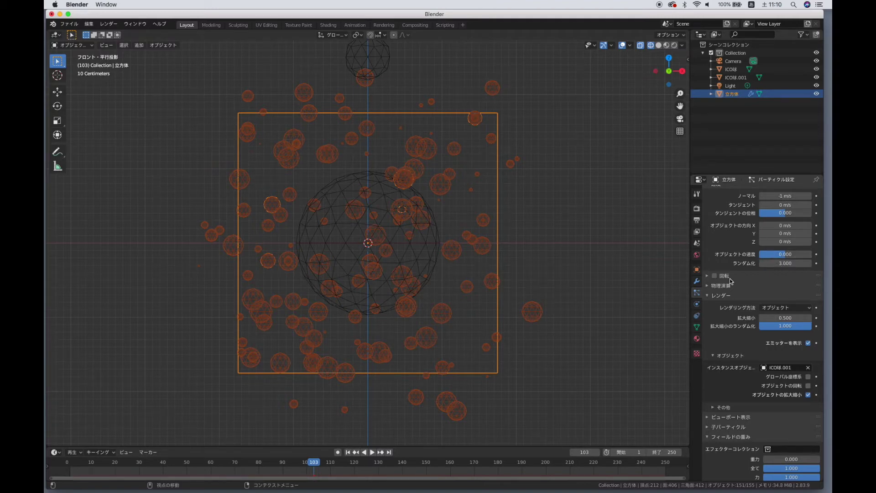
scroll(744, 315, "up", 5)
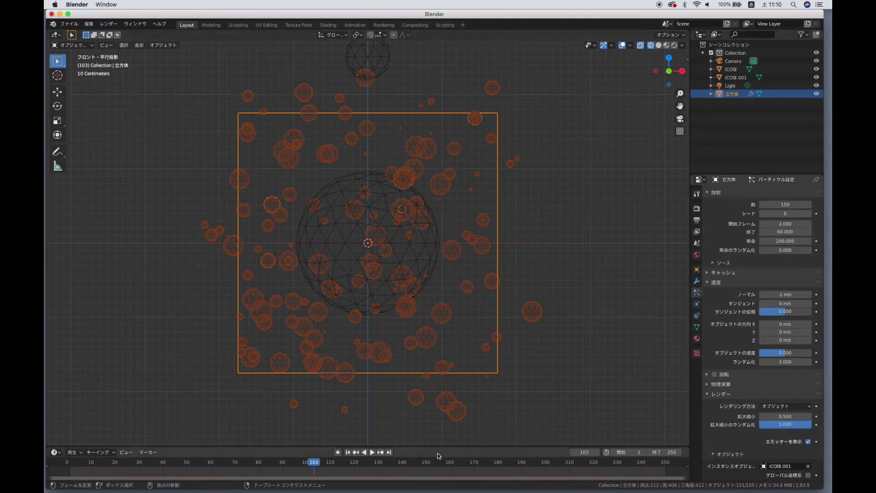
left_click(347, 452)
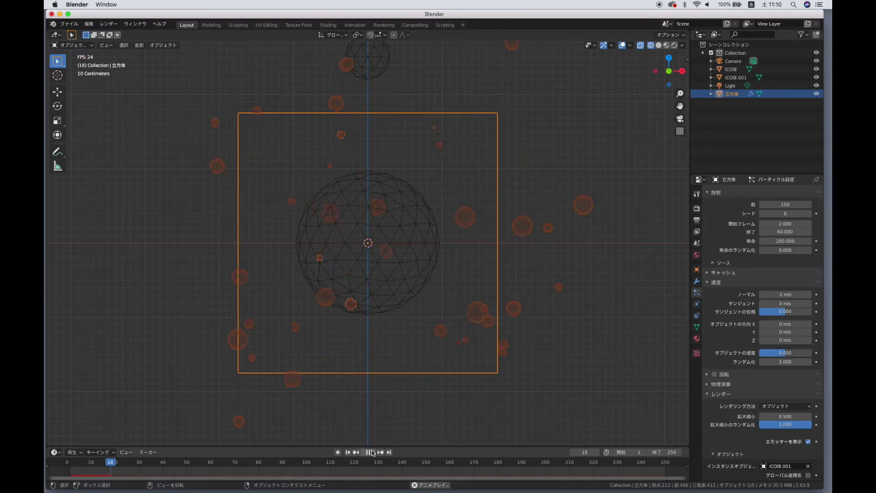
left_click(372, 453)
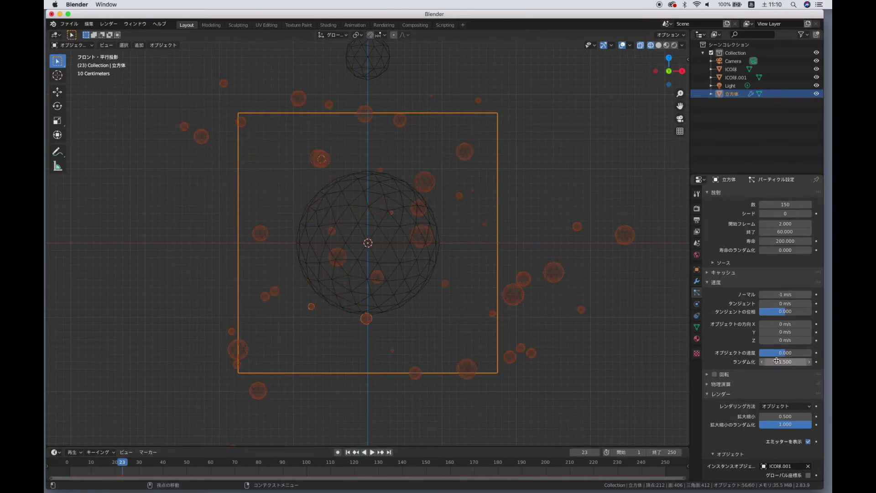
- Preview the particles and rescale the emitter cube
left_click(348, 452)
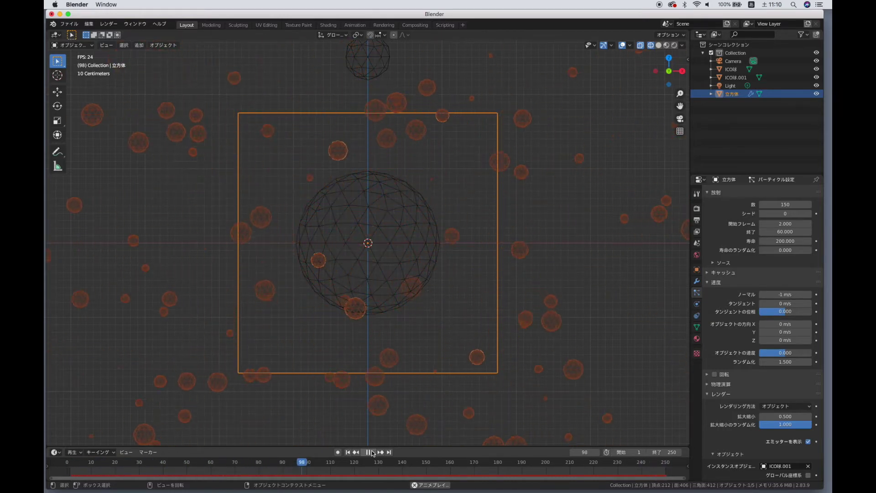
left_click(372, 452)
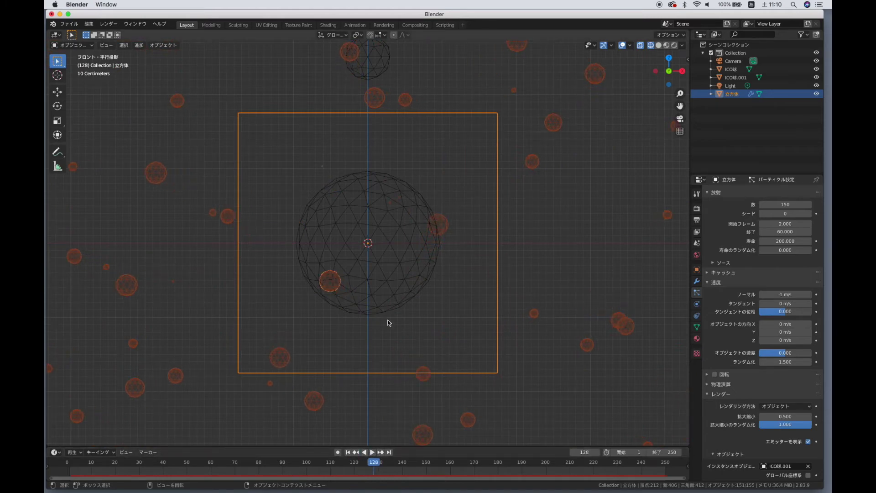
key("s")
left_click(379, 443)
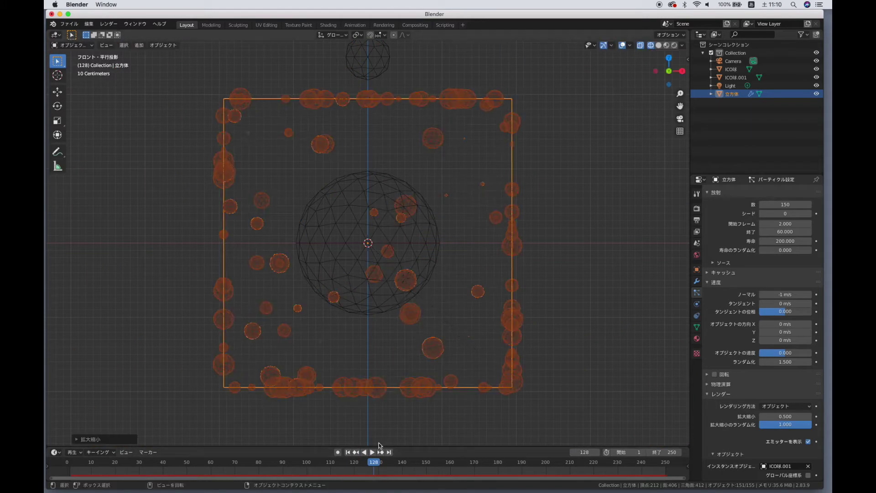
- Review the particle Render settings and replay the particle animation
left_click(348, 452)
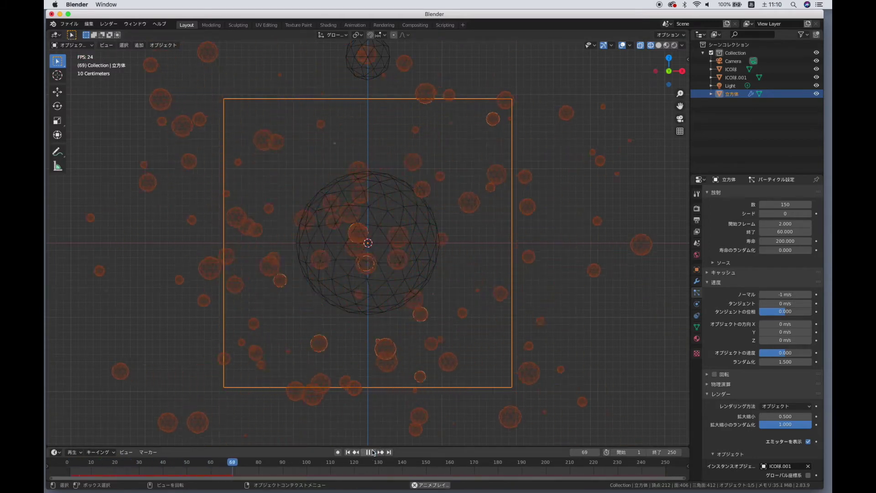
left_click(372, 452)
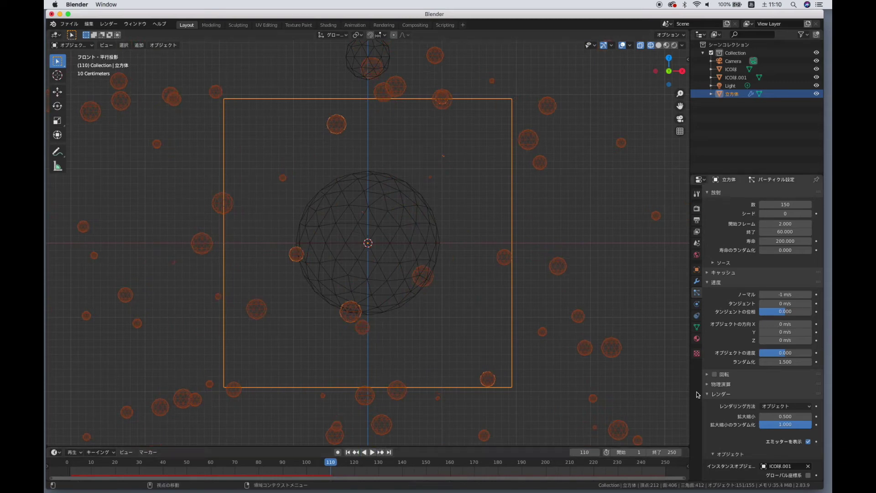
scroll(775, 437, "down", 2)
scroll(775, 436, "down", 3)
scroll(774, 437, "down", 2)
scroll(774, 437, "up", 4)
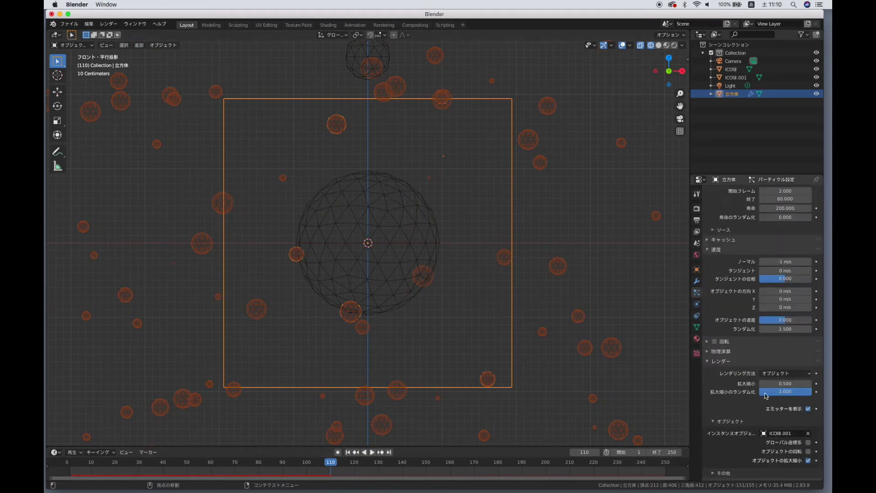
scroll(774, 437, "up", 4)
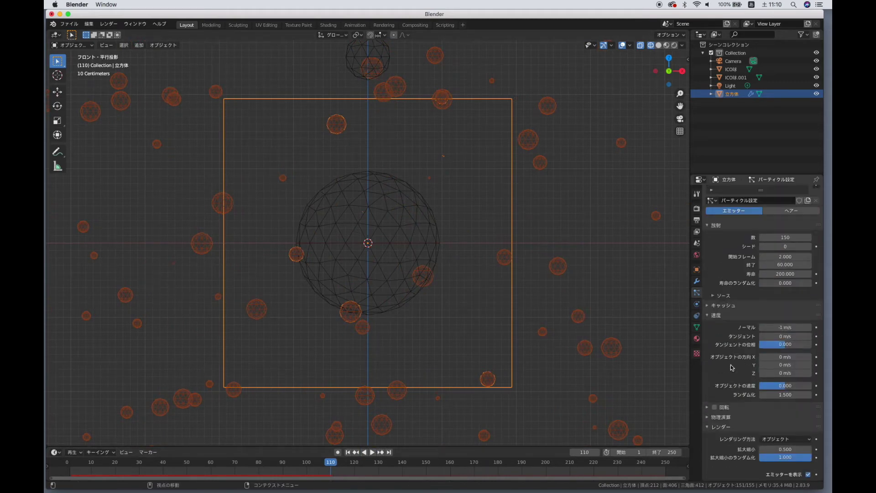
left_click(373, 452)
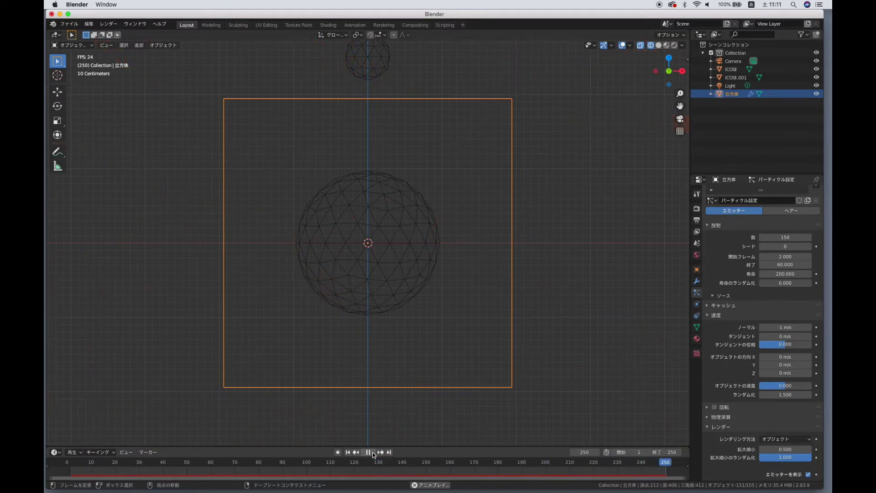
left_click(372, 452)
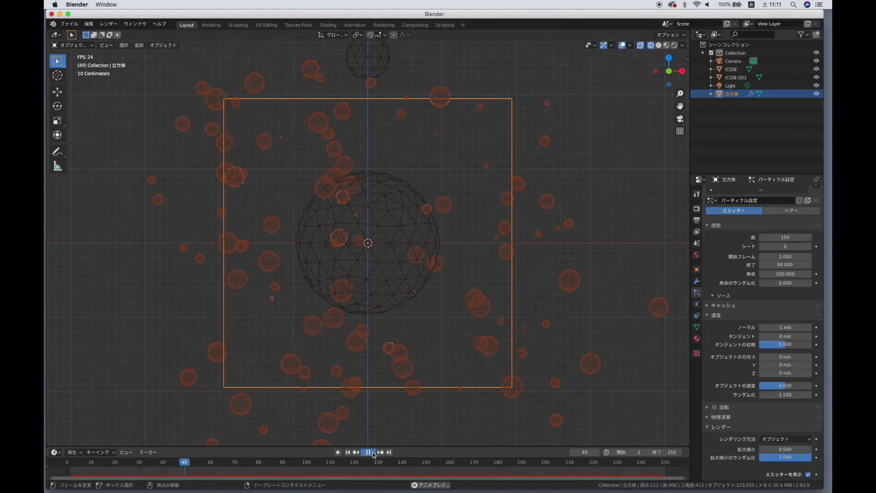
- Make the icosphere a Dynamic Paint canvas with a Wave surface
left_click(348, 452)
left_click(387, 297)
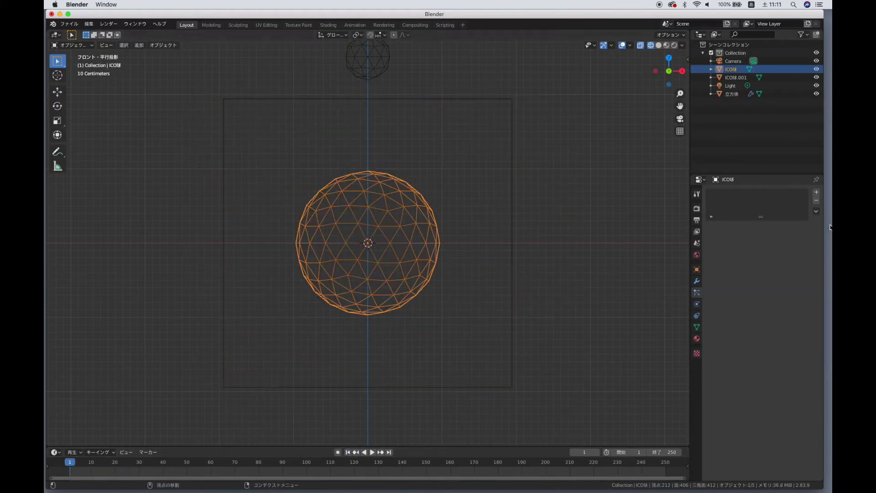
left_click(698, 304)
left_click(759, 231)
left_click(763, 315)
left_click(770, 421)
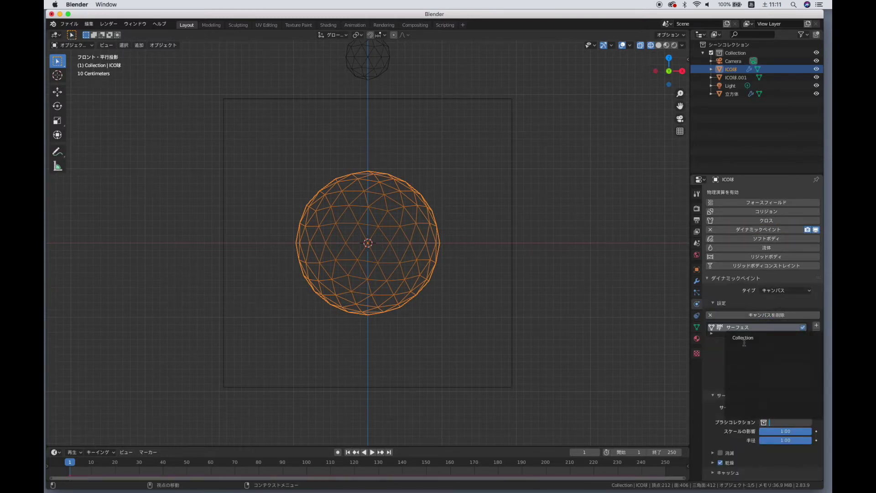
left_click(709, 384)
left_click(775, 408)
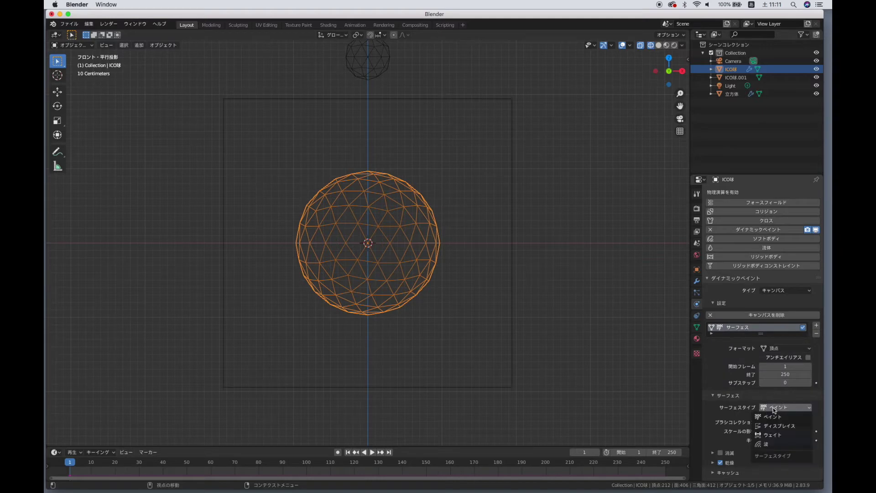
left_click(771, 445)
scroll(767, 419, "down", 2)
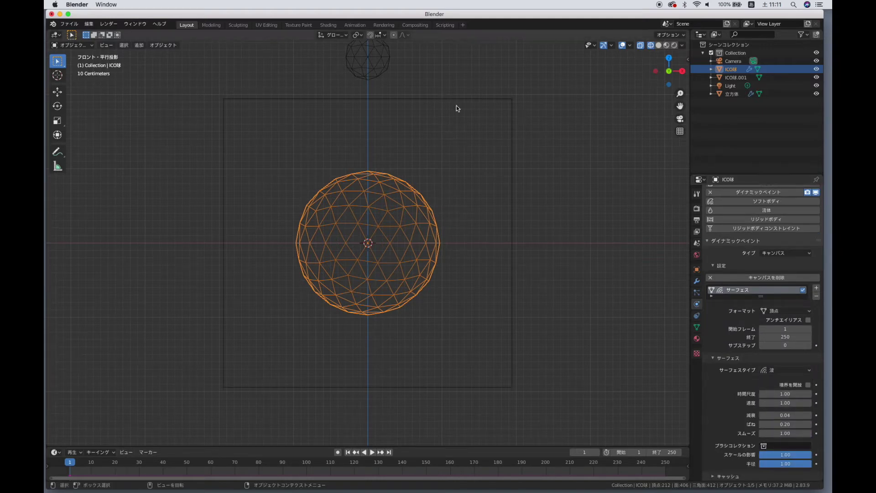
- Enable Dynamic Paint on the cube and set its type to Brush
left_click(466, 100)
left_click(775, 229)
left_click(777, 290)
left_click(774, 309)
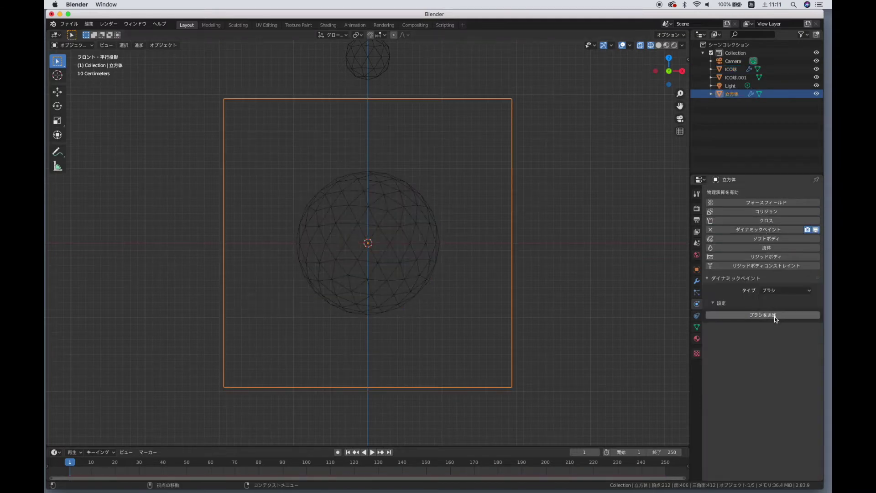
- Set the cube brush's paint source to its particle system and preview the animation
left_click(777, 387)
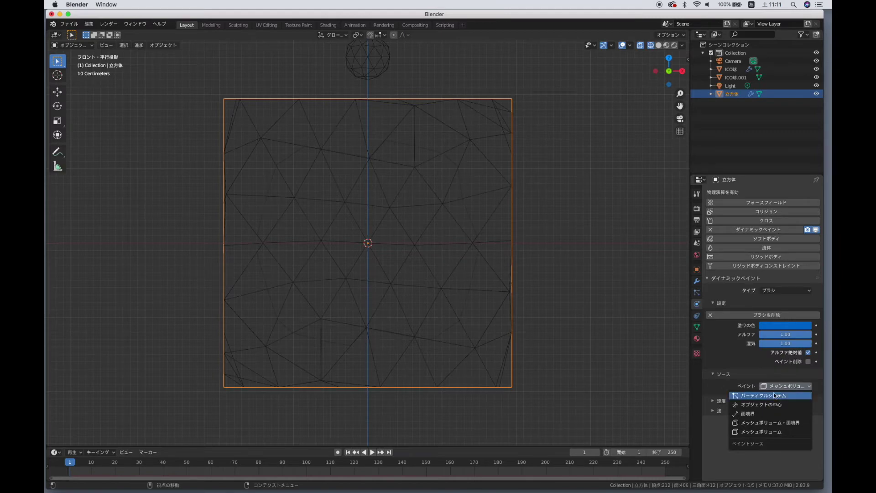
left_click(771, 405)
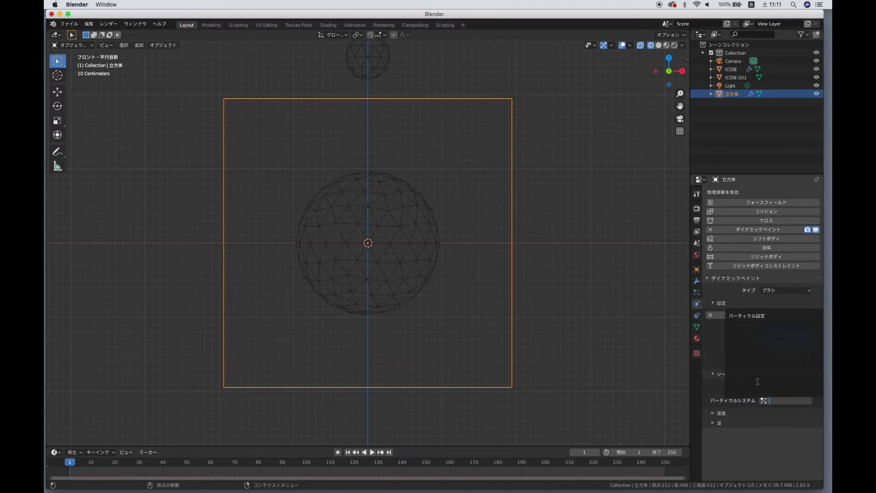
left_click(741, 321)
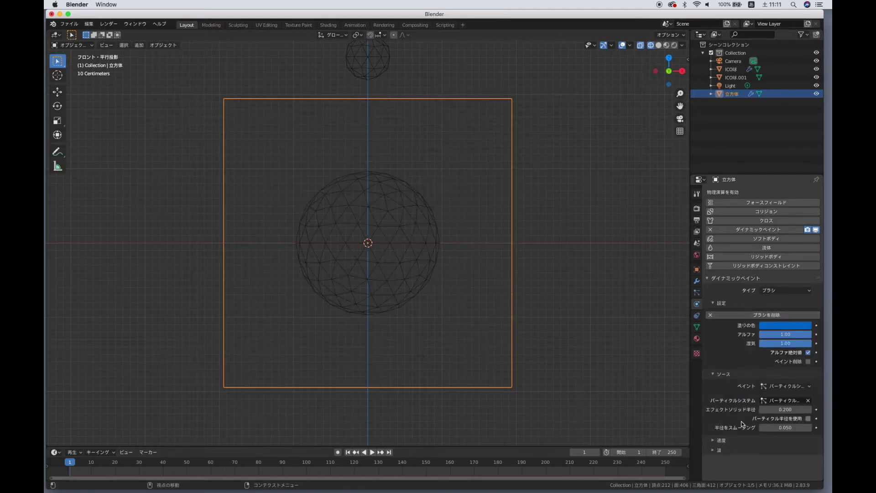
left_click(373, 453)
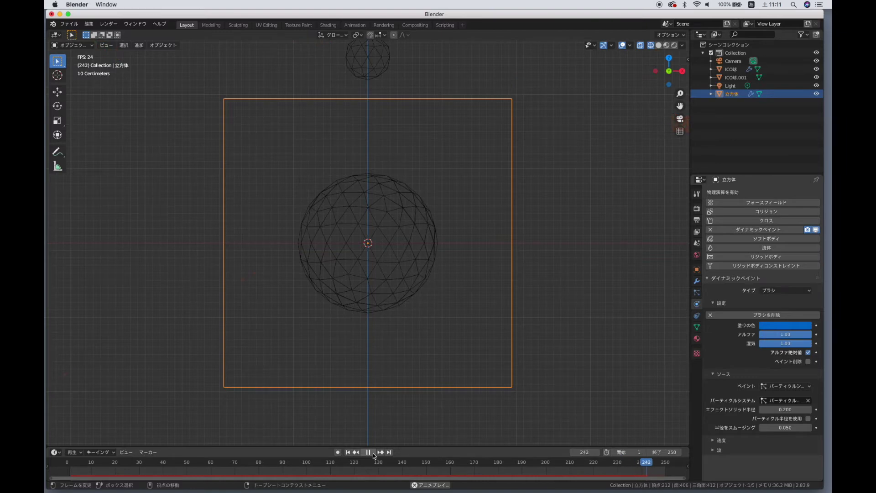
left_click(373, 452)
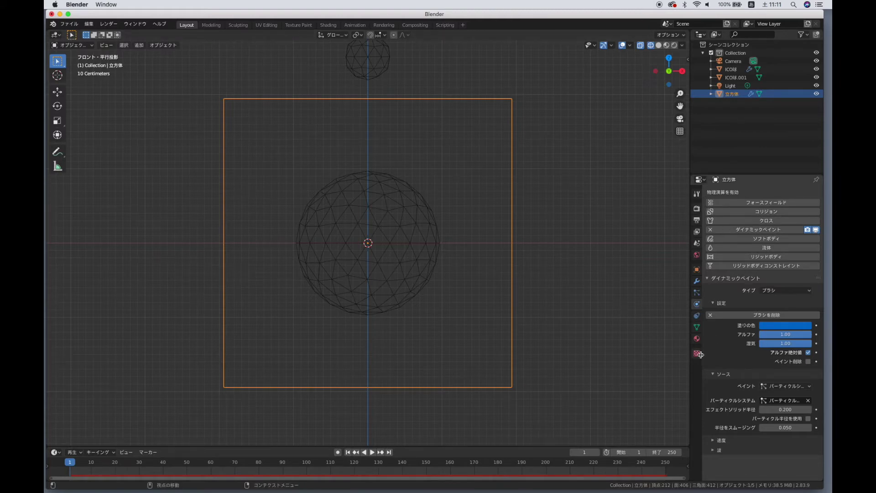
left_click(696, 193)
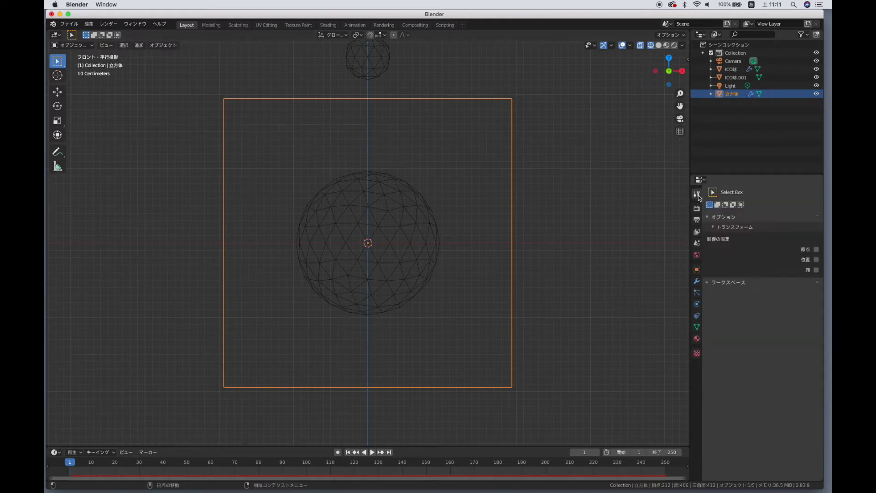
- End particle emission at frame 45 with -1.5 m/s normal velocity, checking playback
left_click(696, 293)
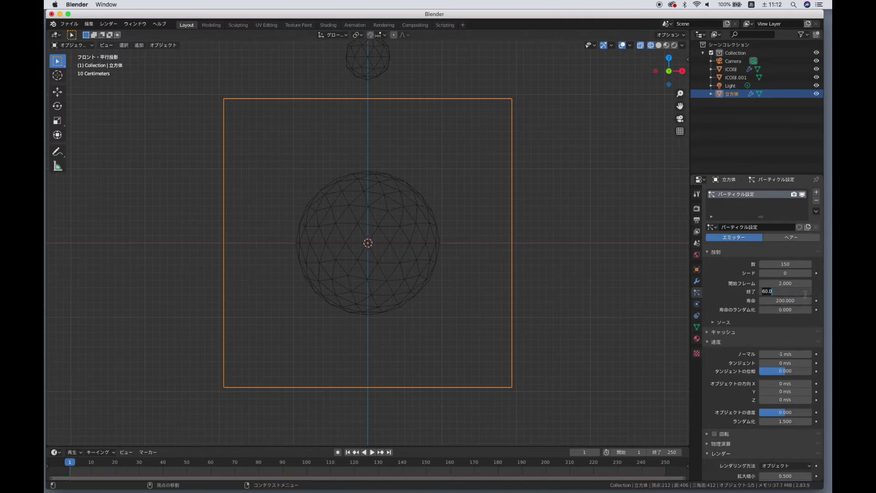
key("Return")
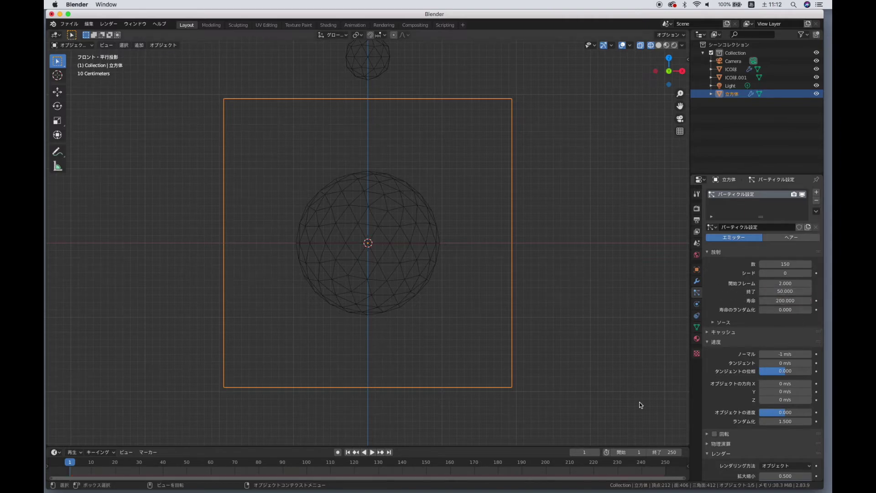
left_click(372, 453)
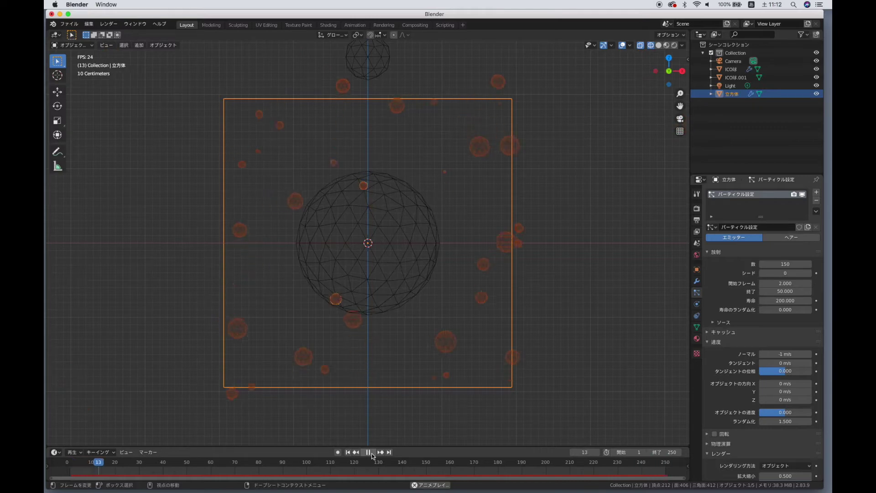
left_click(371, 453)
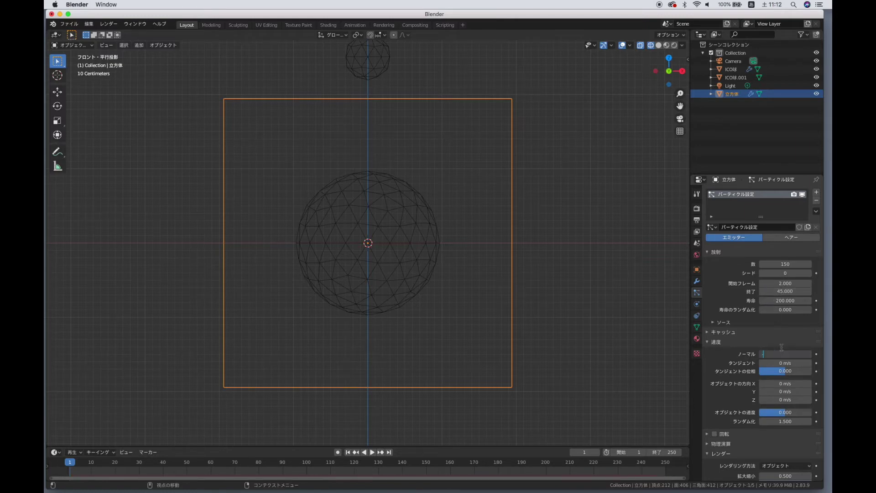
left_click(372, 452)
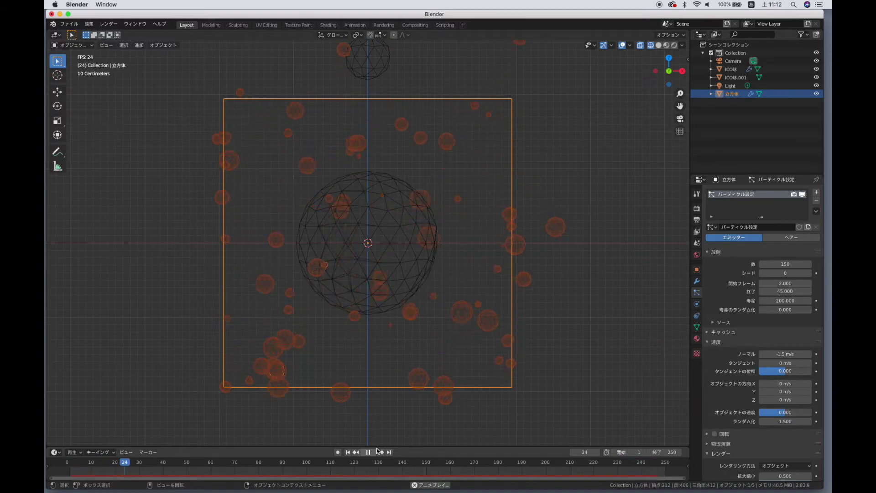
key("space")
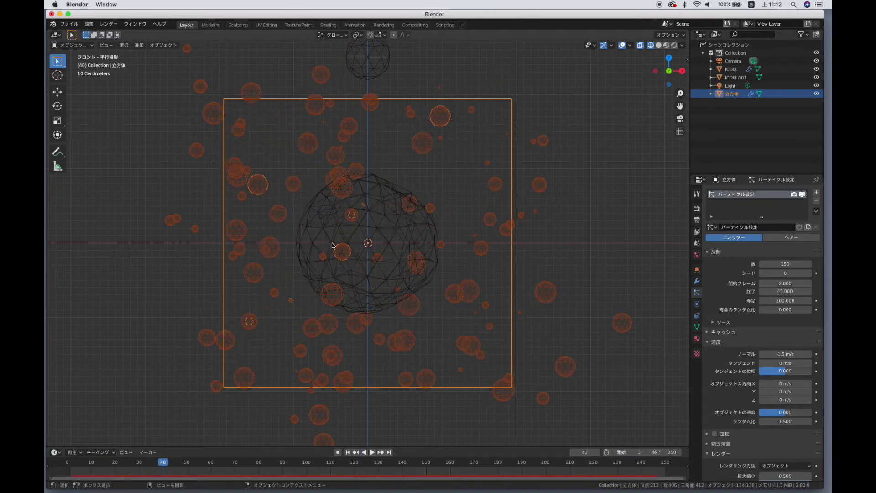
left_click(359, 250)
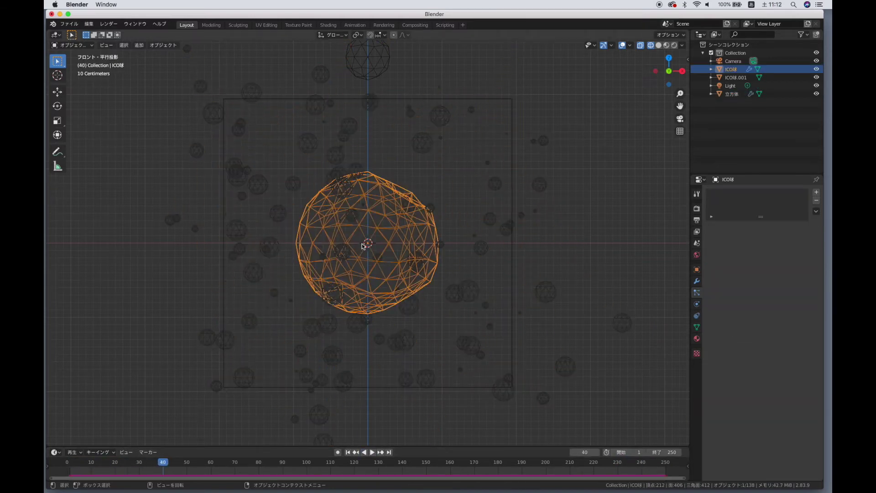
- Set the wave canvas's brush scale influence and radius to 0.75 and preview the ripples
left_click(699, 306)
scroll(785, 372, "down", 2)
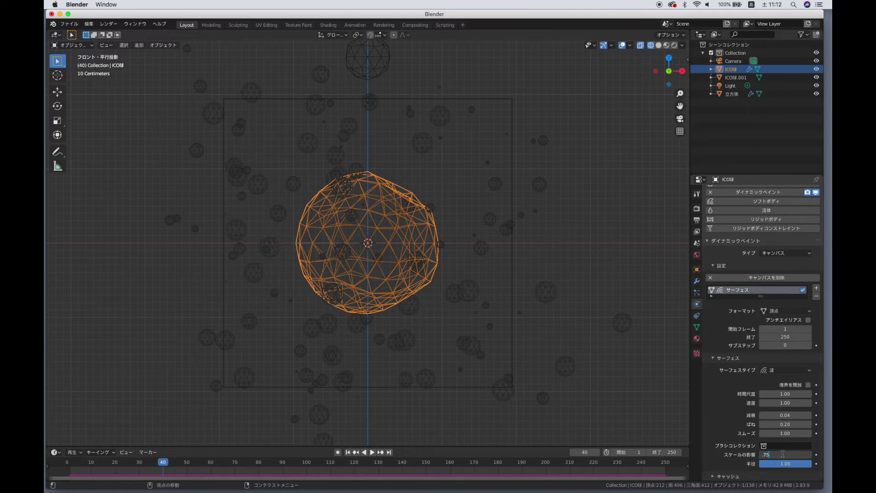
key("Return")
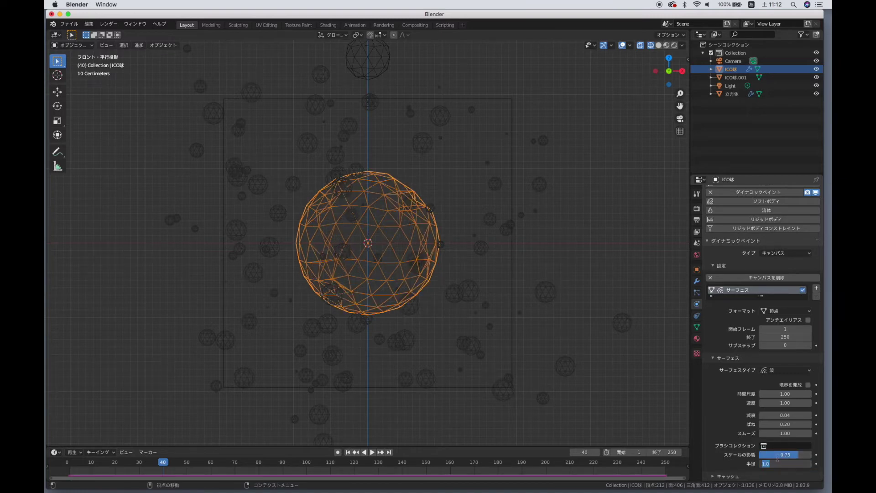
type("0.75")
key("Return")
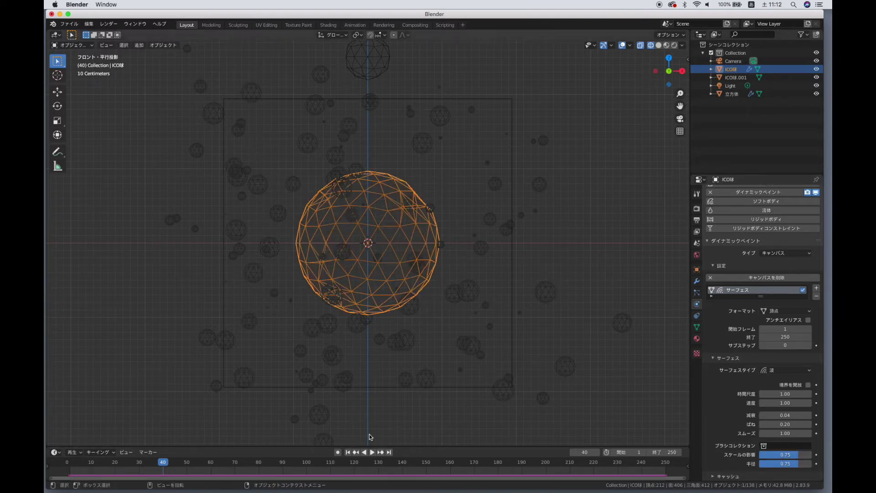
left_click(348, 452)
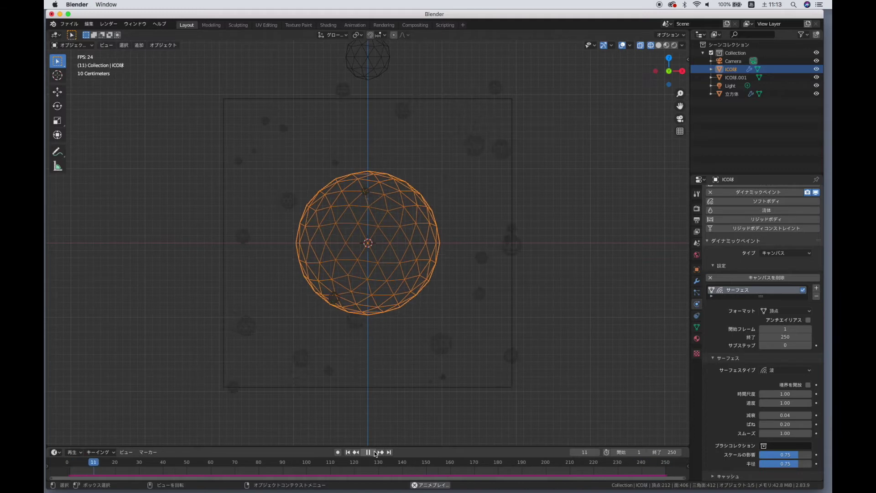
left_click(369, 452)
left_click(348, 452)
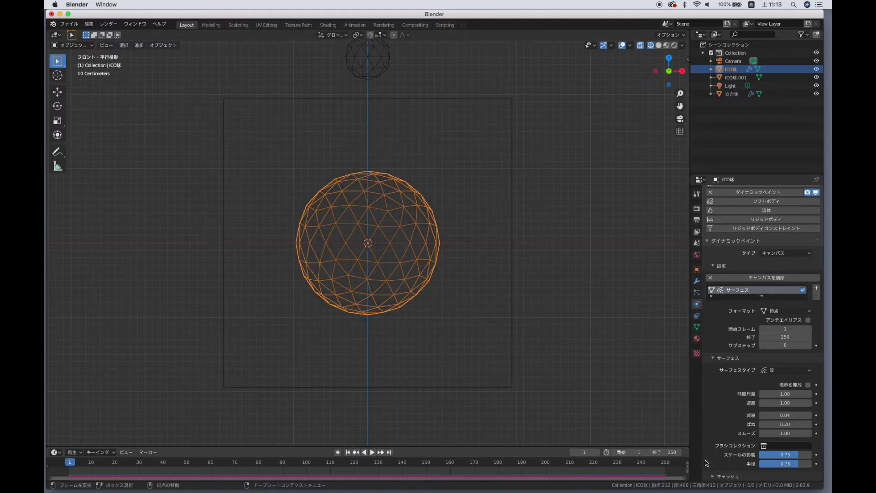
left_click(776, 445)
left_click(775, 446)
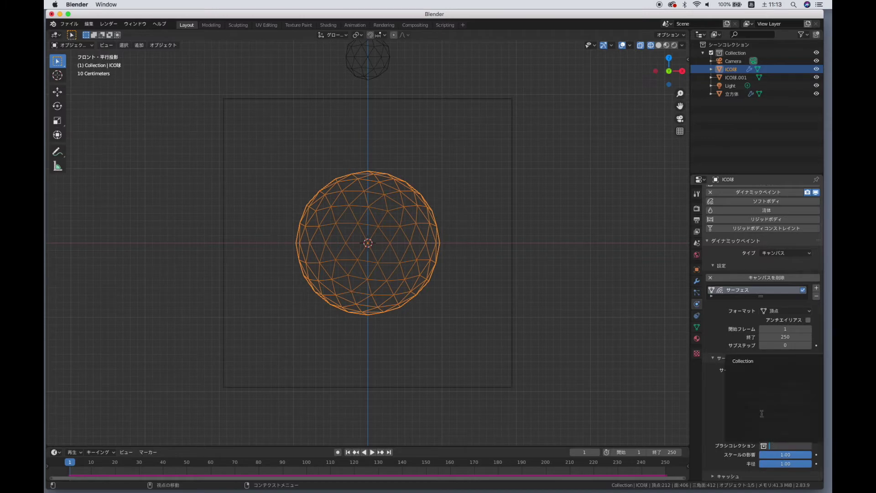
left_click(745, 361)
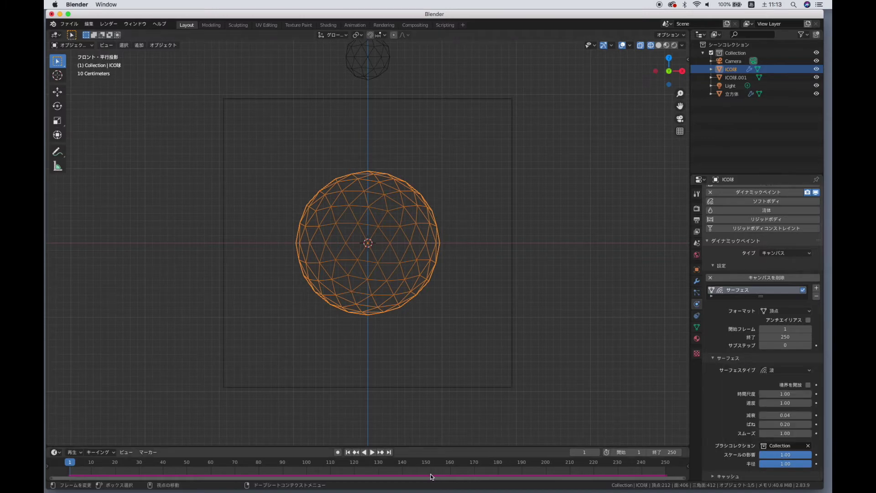
left_click(372, 452)
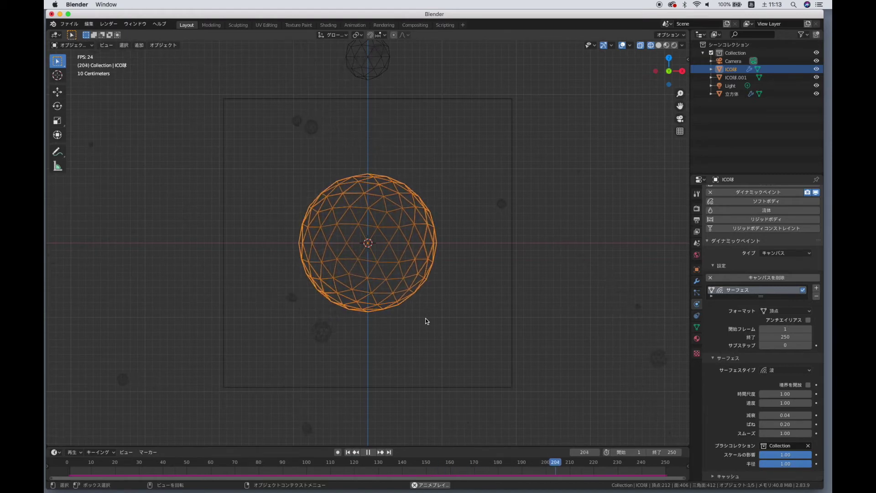
left_click(368, 452)
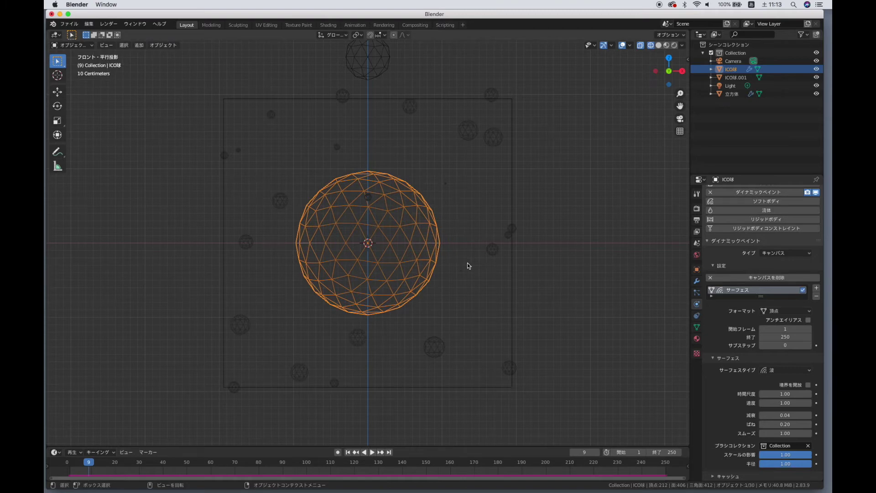
left_click(348, 452)
- Switch to solid shading and add a Mask modifier to hide the cube emitter
left_click(512, 197)
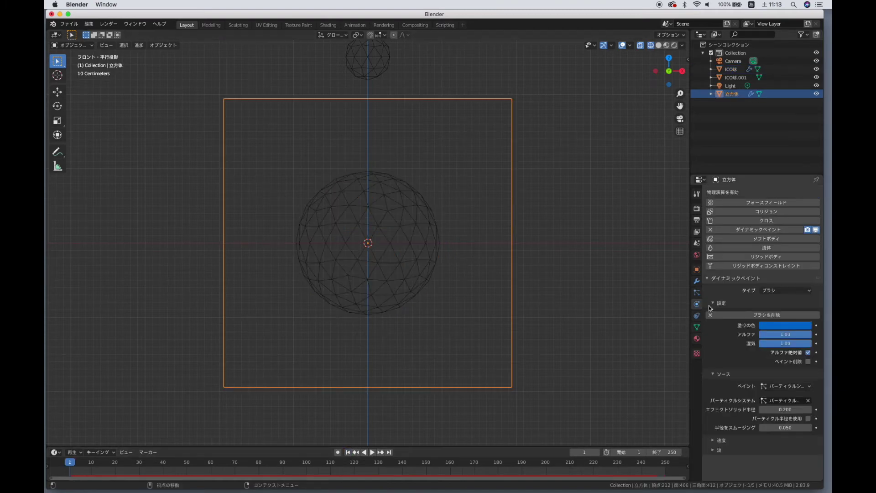
key("z")
left_click(448, 269)
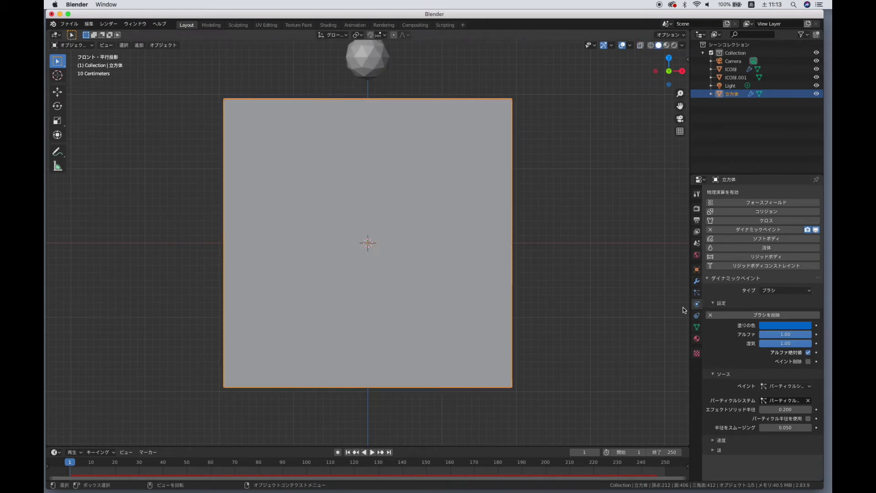
left_click(698, 281)
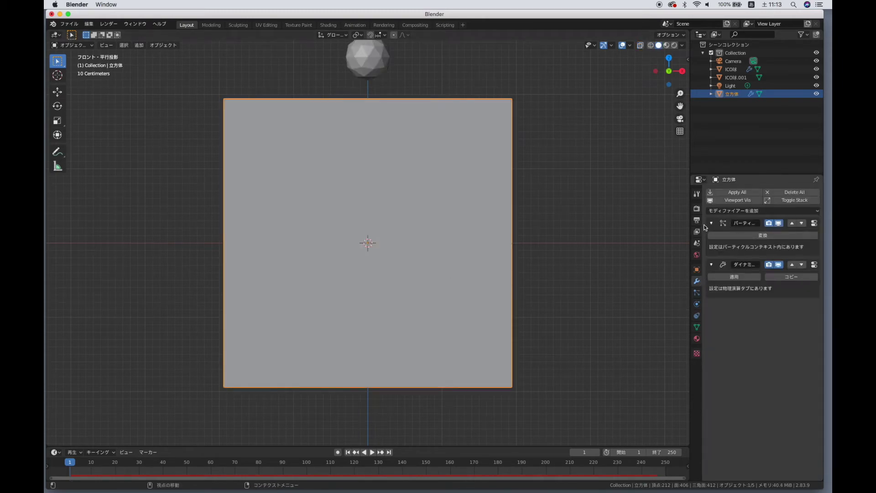
left_click(721, 210)
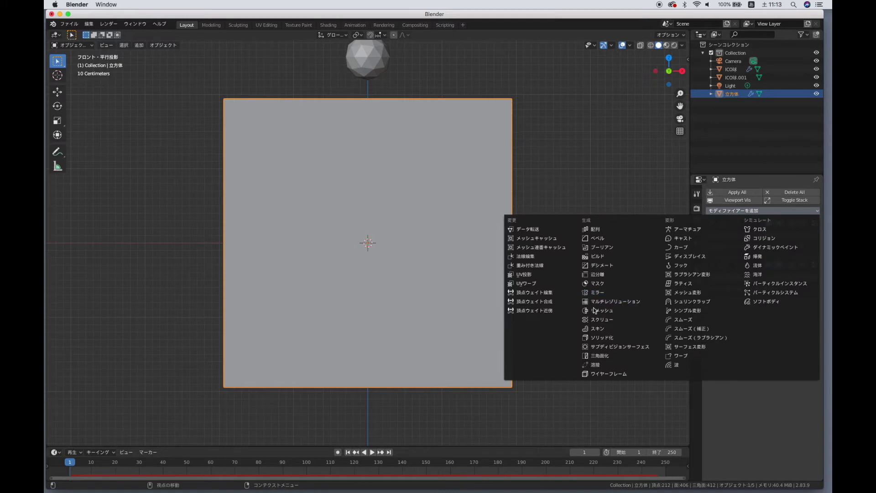
left_click(598, 283)
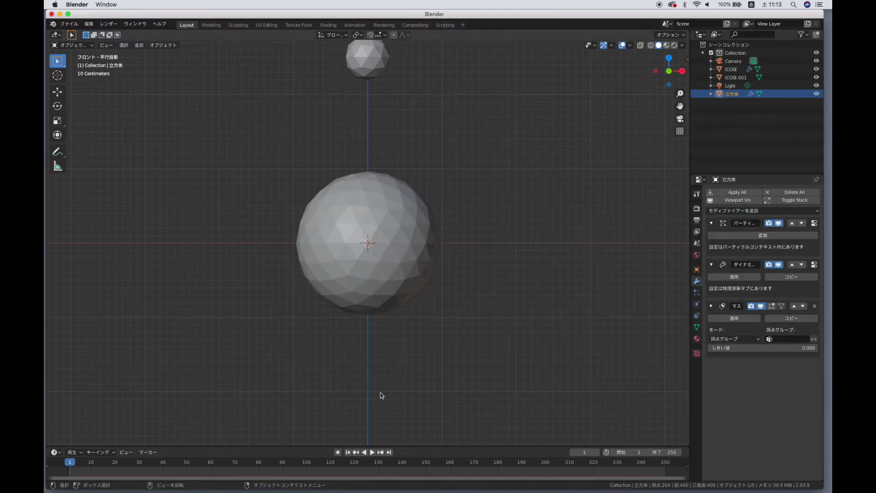
- Preview the particles, select the icosphere, and return to frame 1
left_click(371, 453)
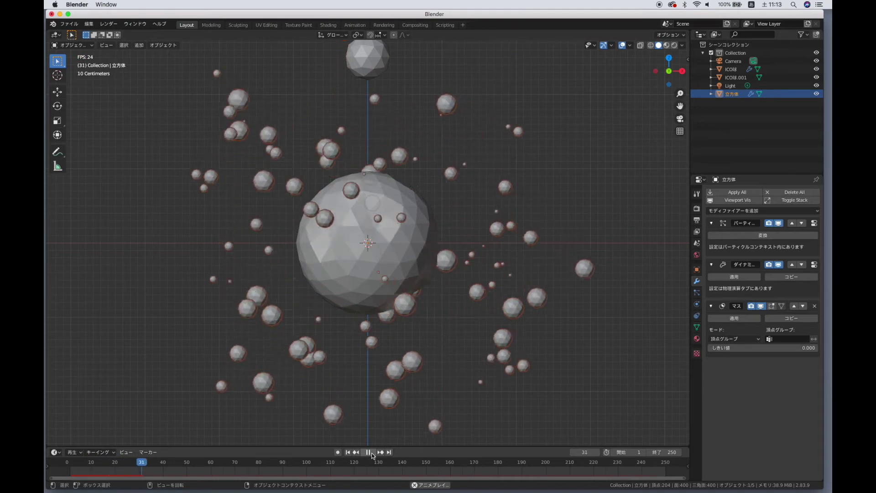
left_click(371, 452)
left_click(671, 265)
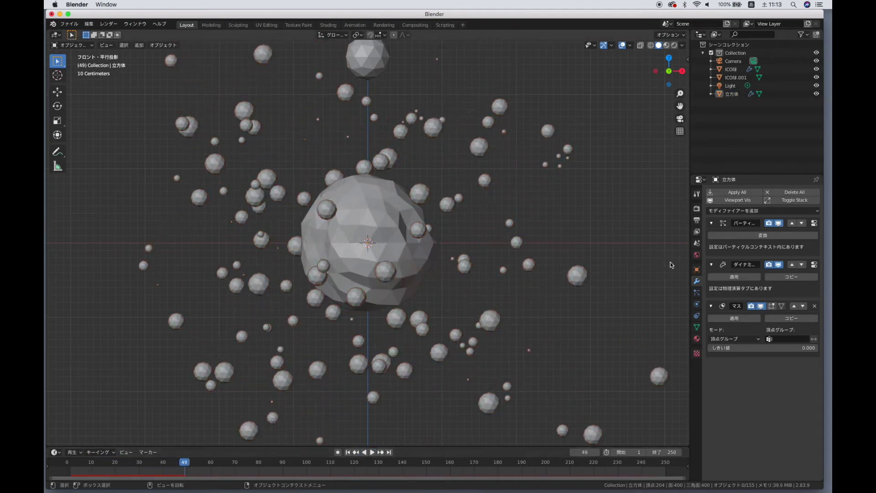
left_click(371, 261)
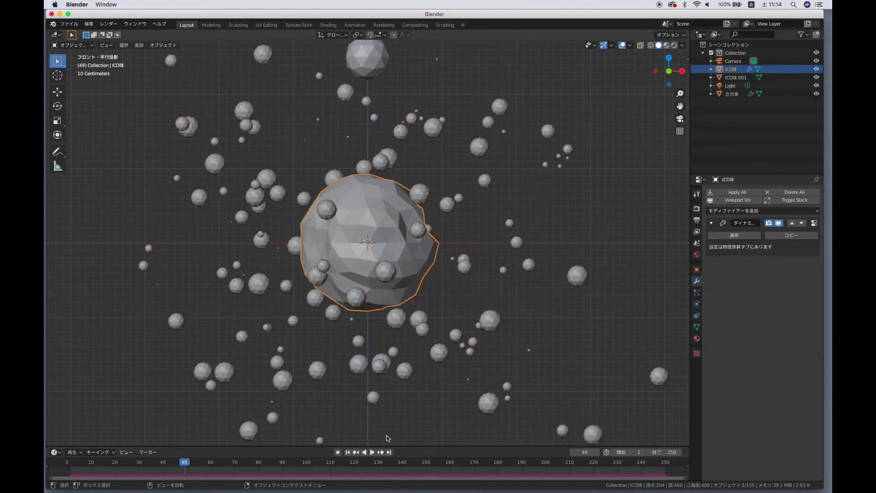
key("shift+Left")
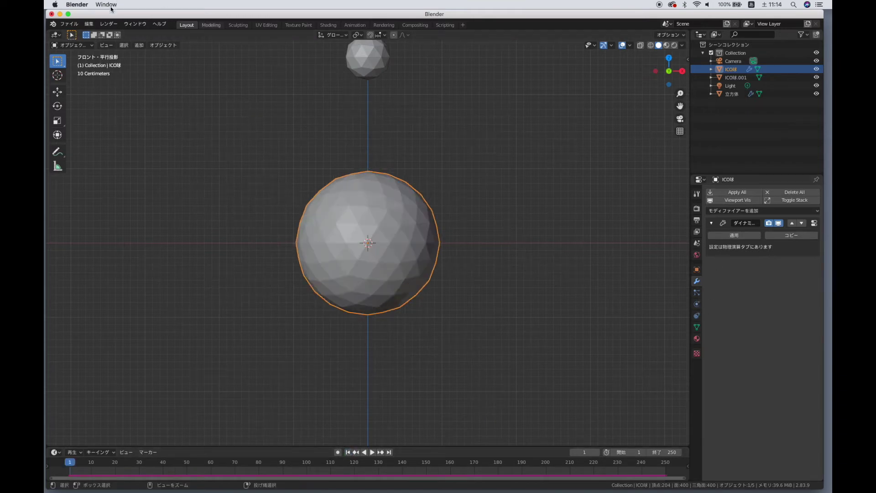
left_click(69, 23)
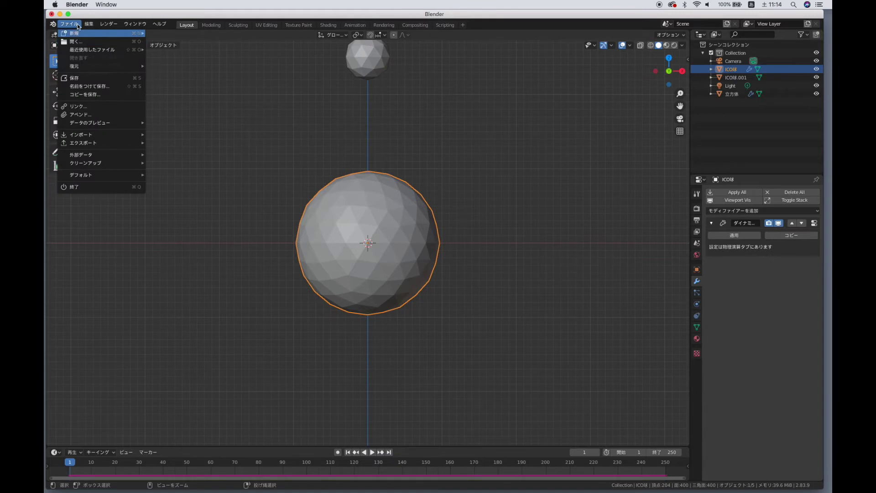
- Save the scene into the Desktop/球02 folder with the file name 001.blend
left_click(84, 81)
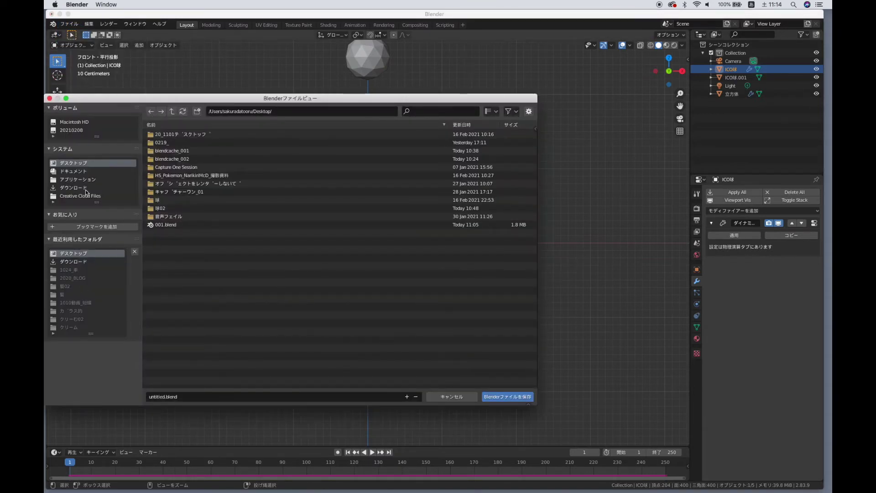
left_click(162, 208)
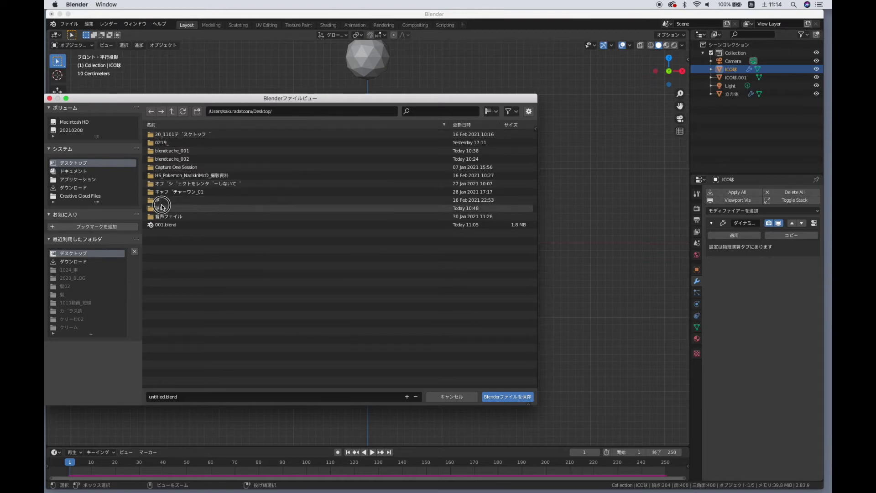
left_click(519, 397)
left_click(159, 397)
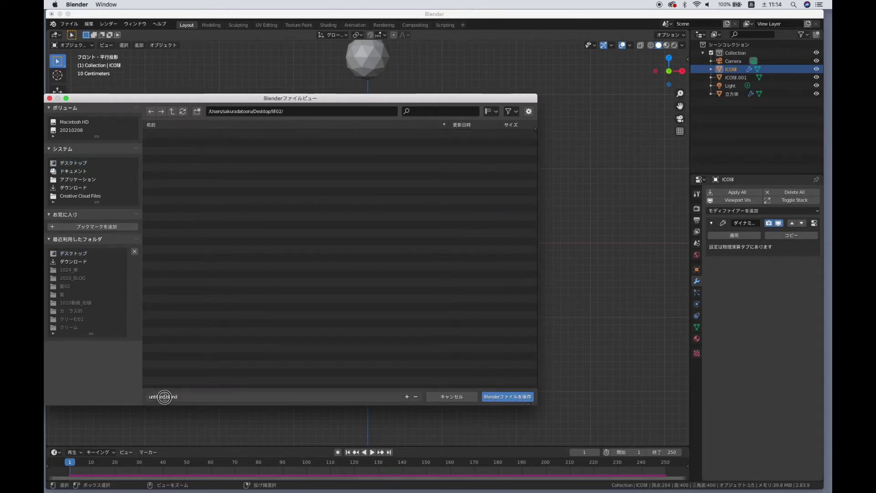
type("001")
key("Return")
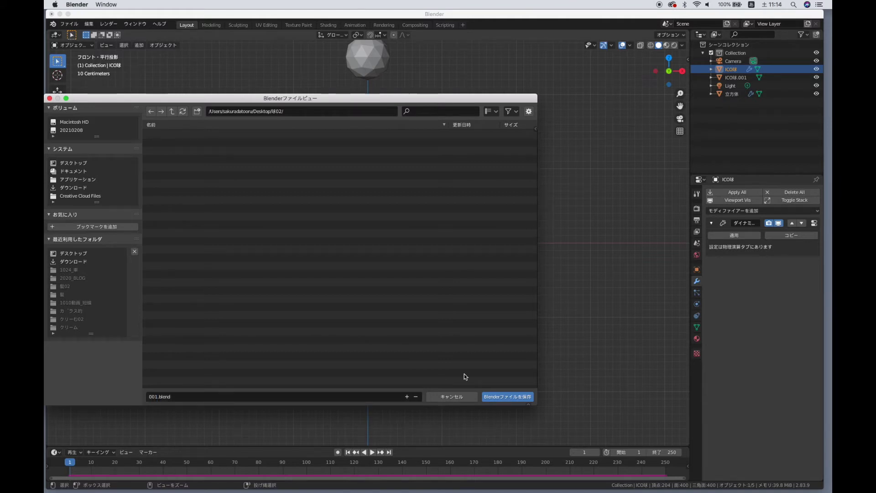
left_click(524, 396)
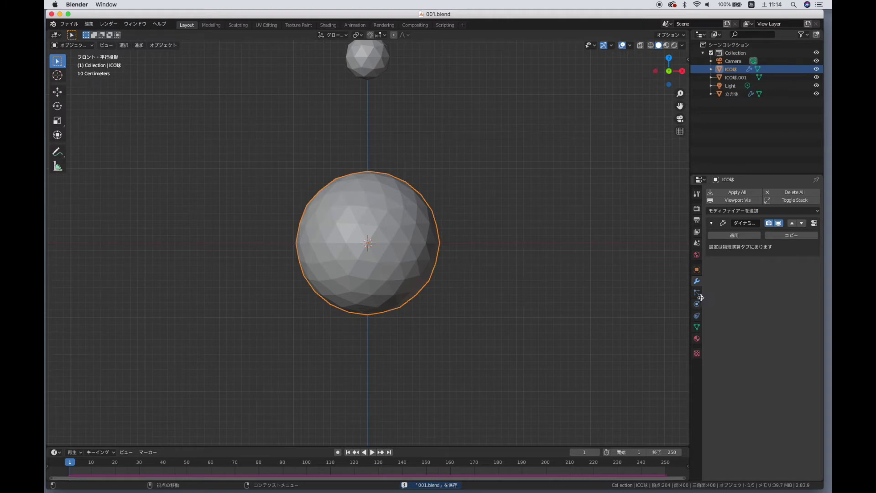
- Bake the icosphere's Dynamic Paint simulation from its physics cache settings
left_click(699, 293)
left_click(697, 303)
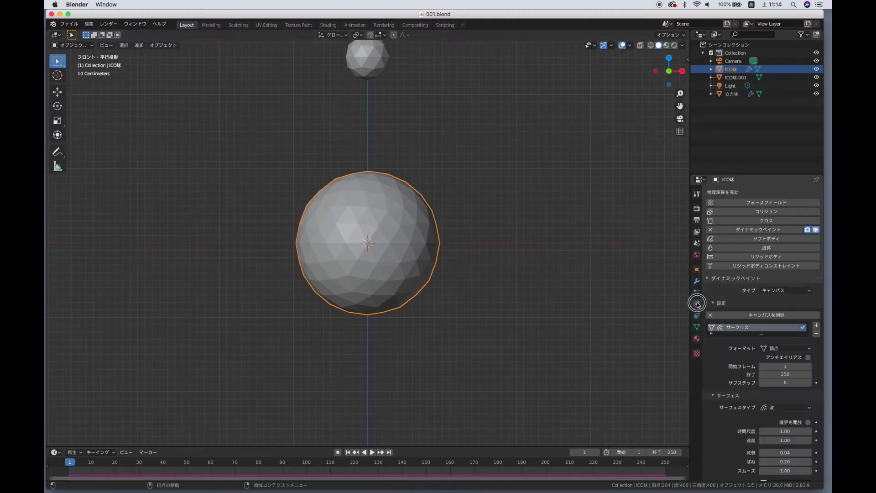
scroll(775, 421, "down", 2)
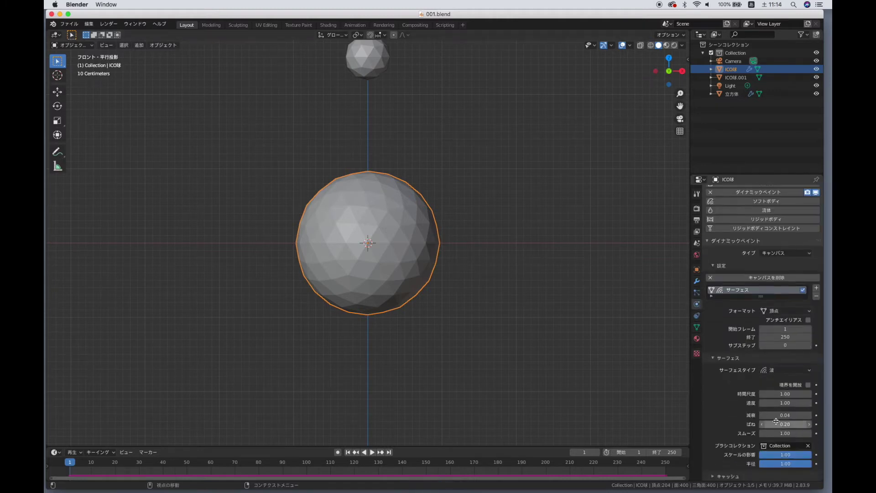
left_click(715, 477)
scroll(746, 389, "down", 5)
left_click(763, 427)
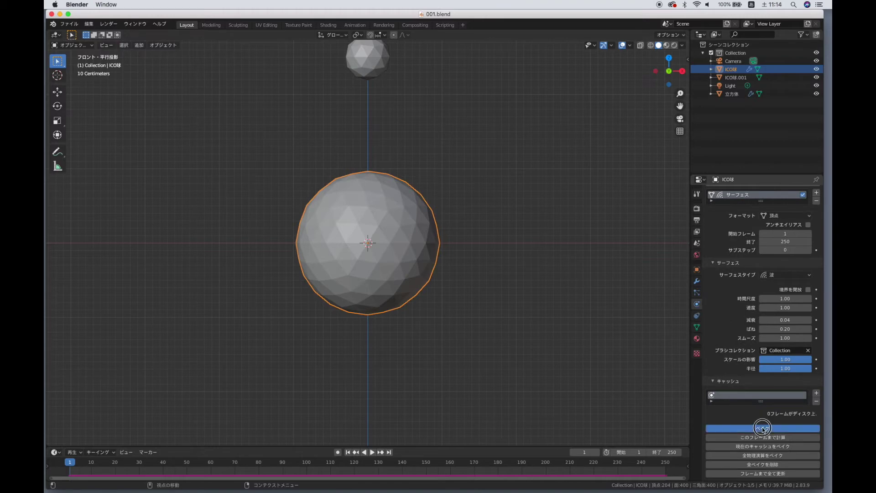
- Select the cube particle emitter, preview its particles and show its particle cache settings
left_click(732, 94)
key("space")
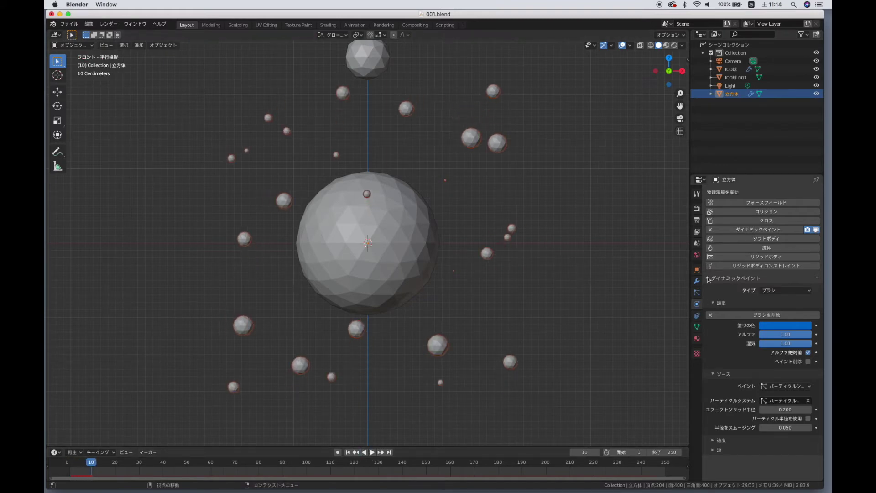
left_click(697, 290)
scroll(743, 433, "down", 5)
scroll(744, 456, "down", 5)
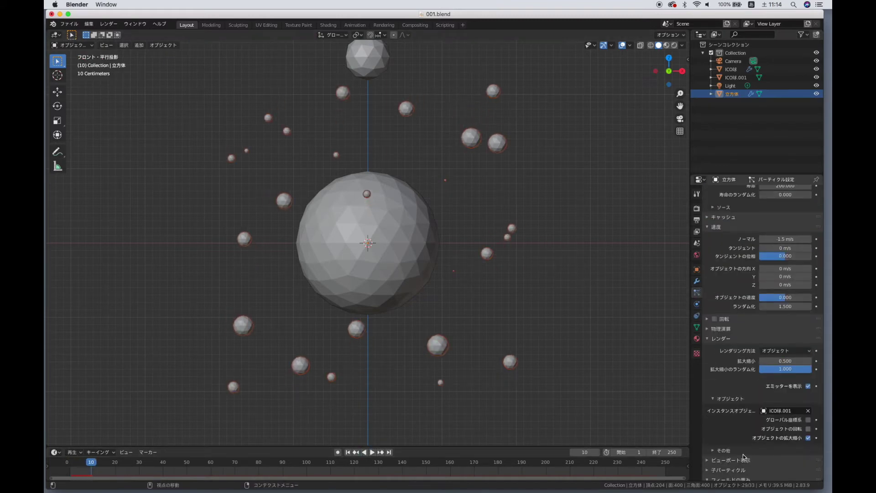
scroll(740, 455, "down", 5)
scroll(740, 454, "down", 3)
scroll(740, 455, "down", 2)
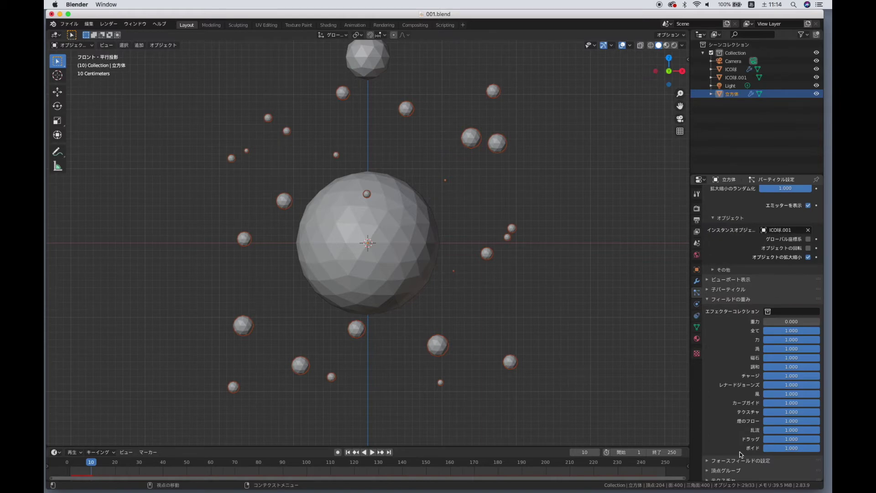
scroll(740, 452, "up", 3)
scroll(736, 388, "up", 4)
scroll(732, 301, "up", 4)
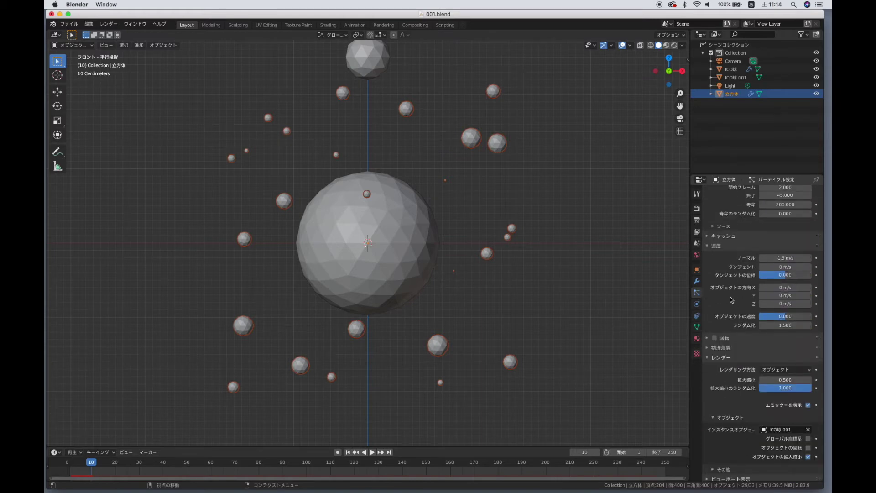
left_click(705, 235)
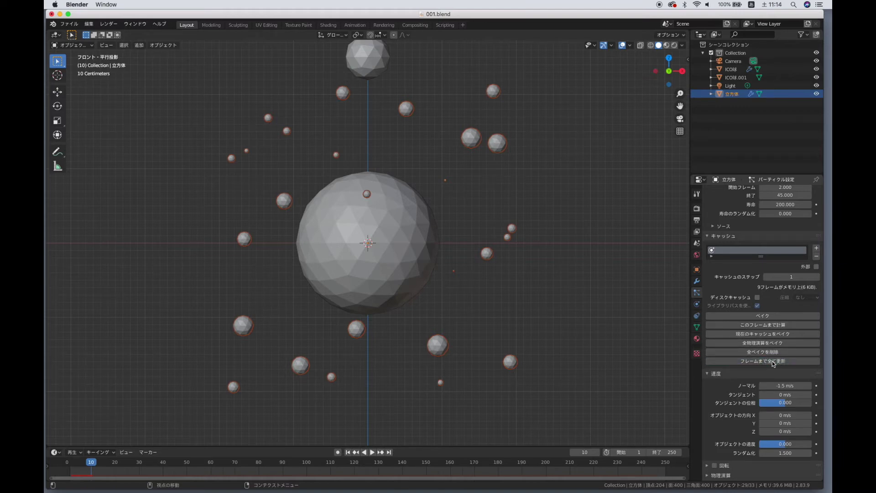
- Bake all physics, play the baked animation, rewind to frame 1 and show ICO球's modifiers
left_click(371, 453)
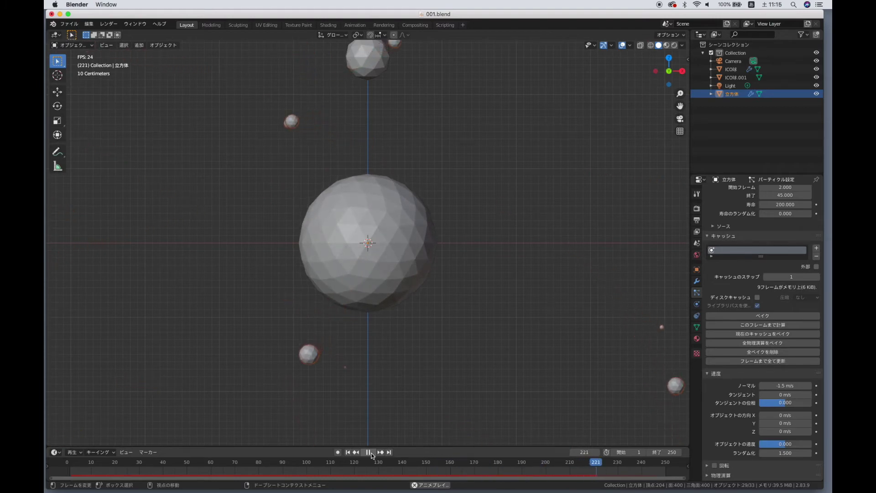
left_click(371, 455)
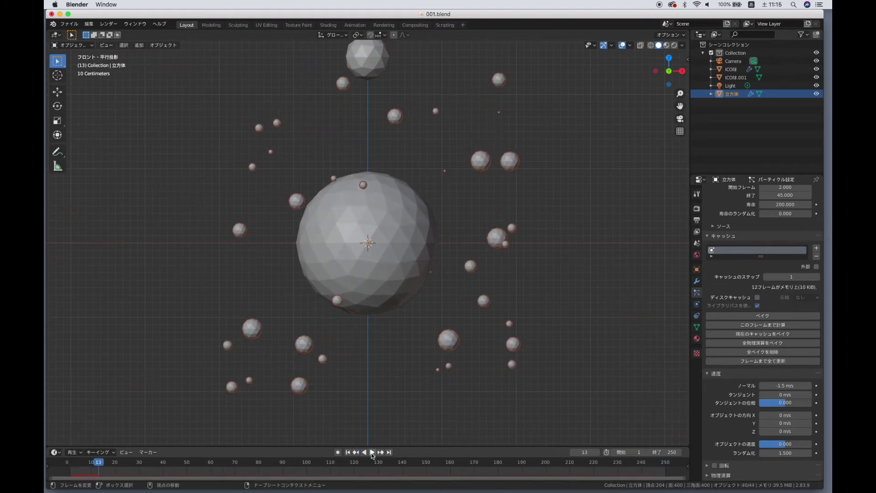
left_click(349, 452)
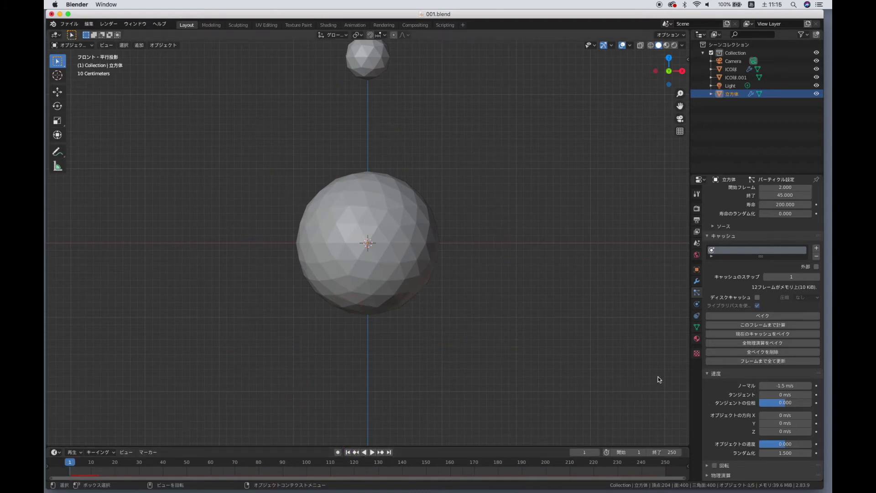
left_click(779, 344)
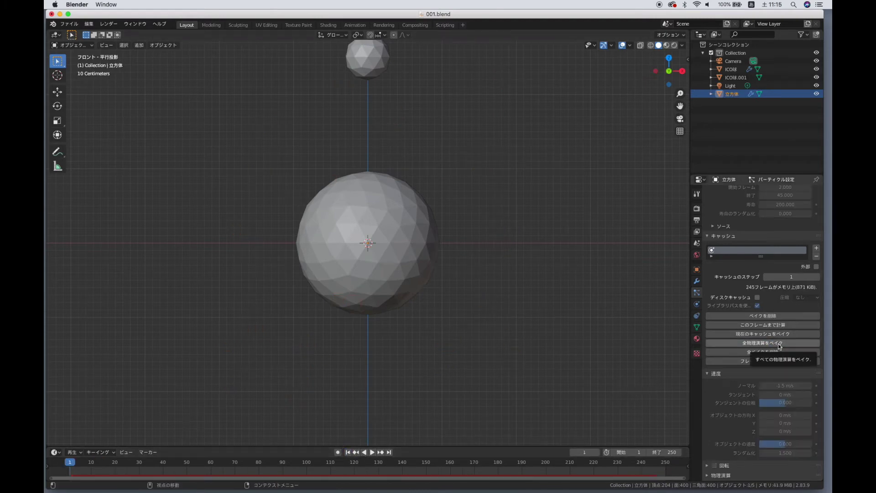
left_click(371, 452)
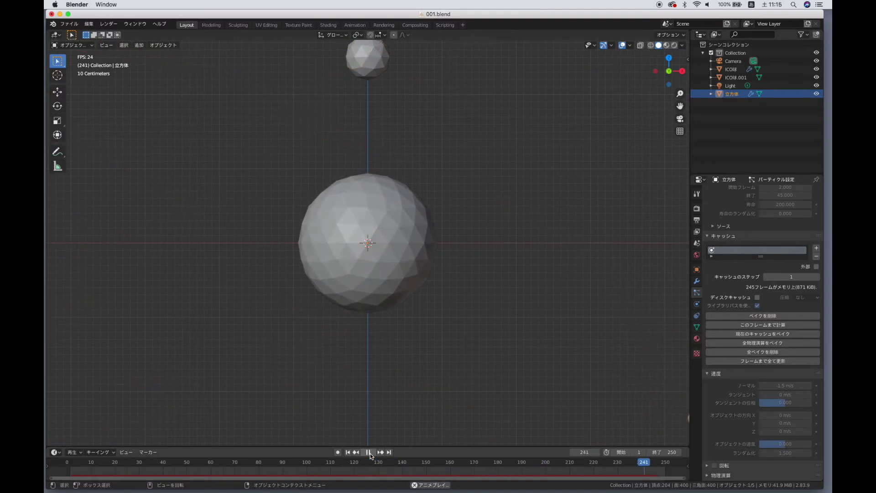
left_click(370, 453)
left_click(346, 452)
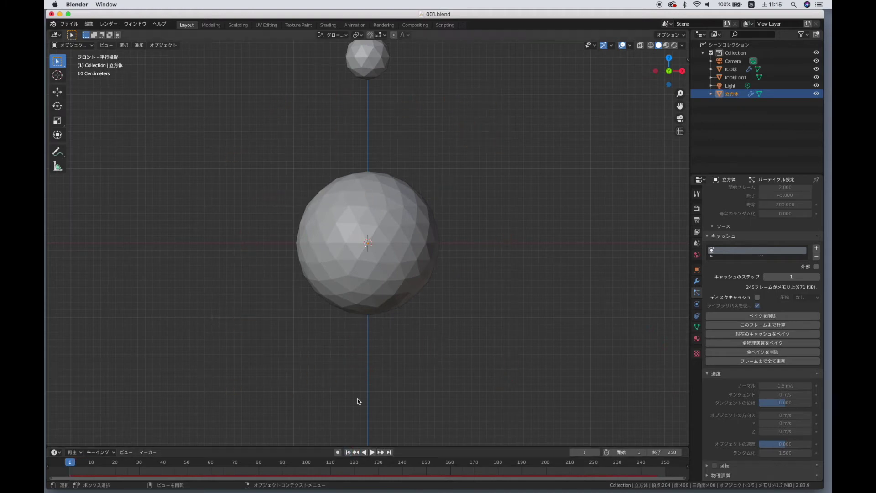
left_click(381, 297)
left_click(697, 280)
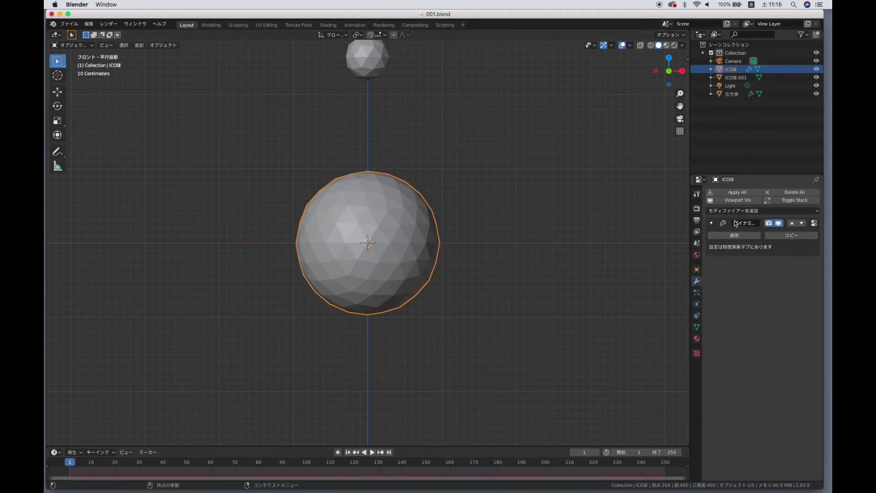
- Add a Subdivision Surface modifier to the ICO球 sphere
left_click(729, 211)
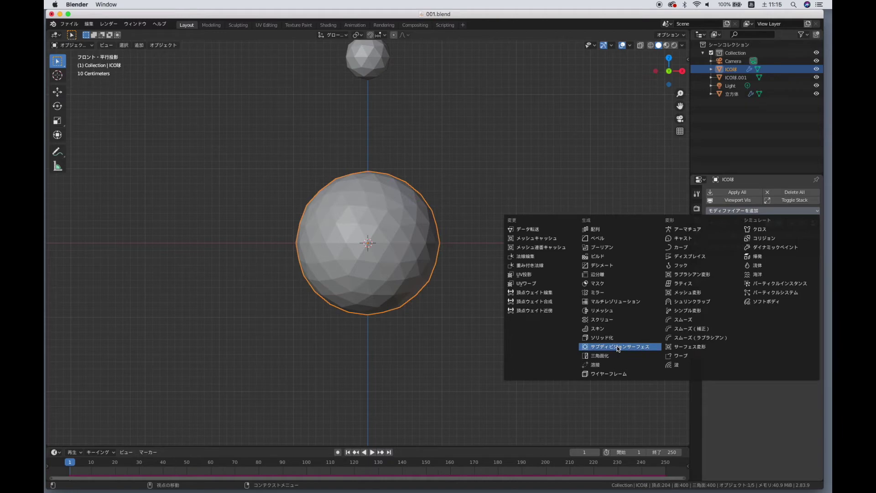
left_click(617, 346)
right_click(400, 268)
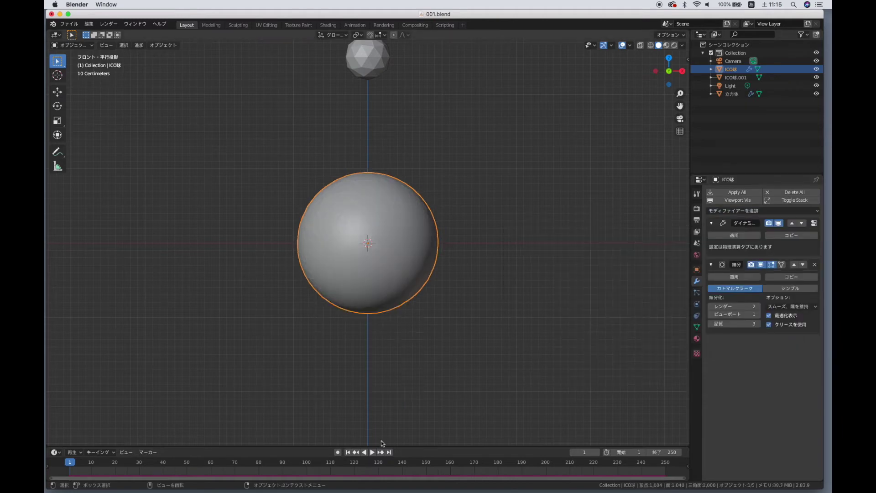
- Play the animation to watch particles dent the smoothed sphere, checking rendered shading, then rewind to frame 1
left_click(372, 452)
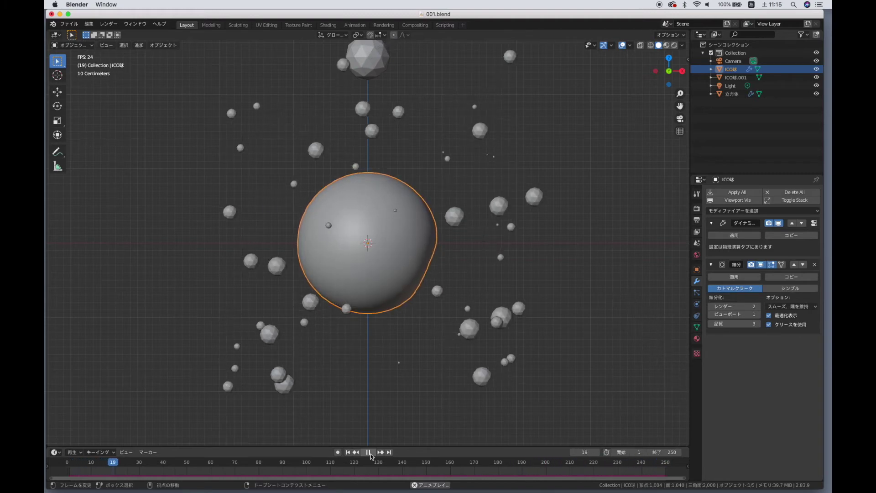
left_click(367, 451)
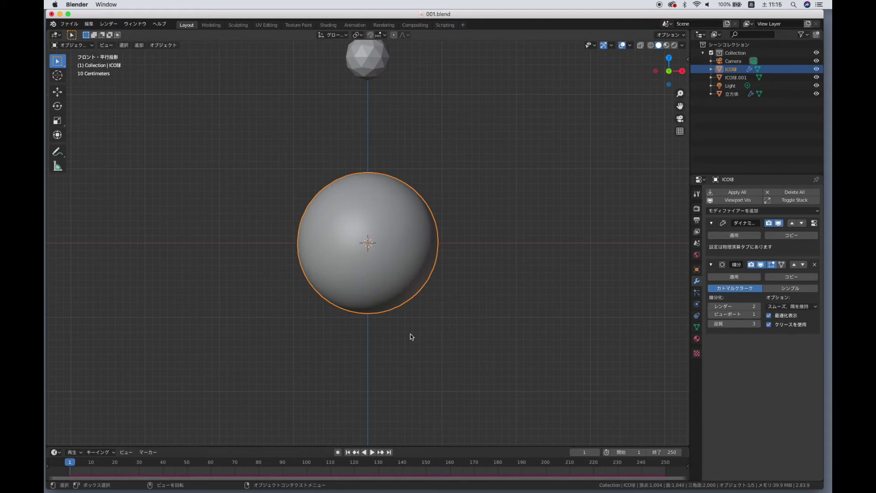
left_click(372, 452)
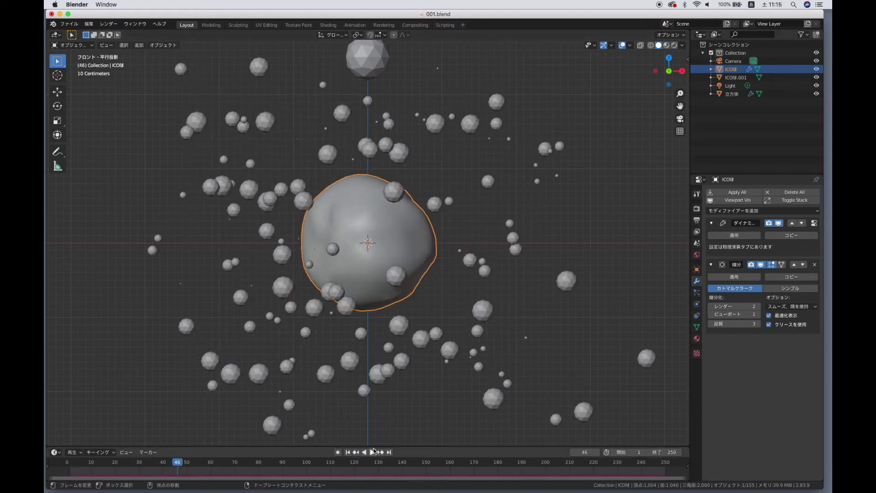
key("z")
left_click(419, 230)
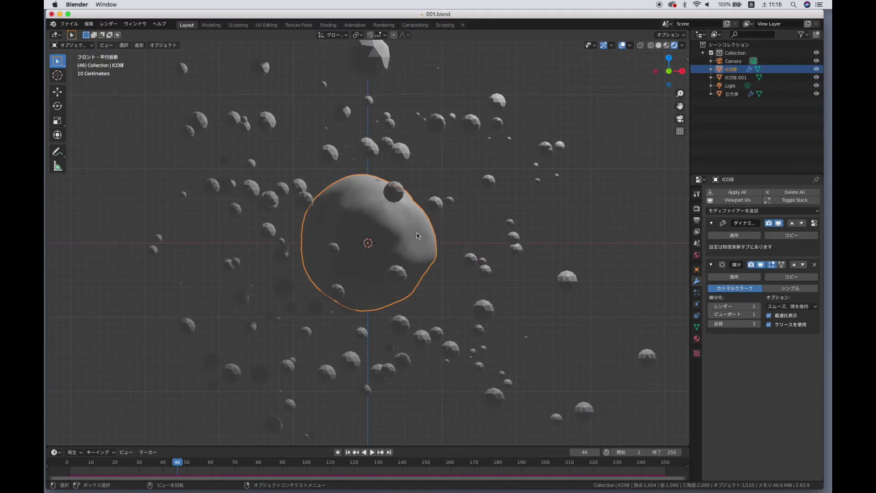
key("z")
left_click(497, 343)
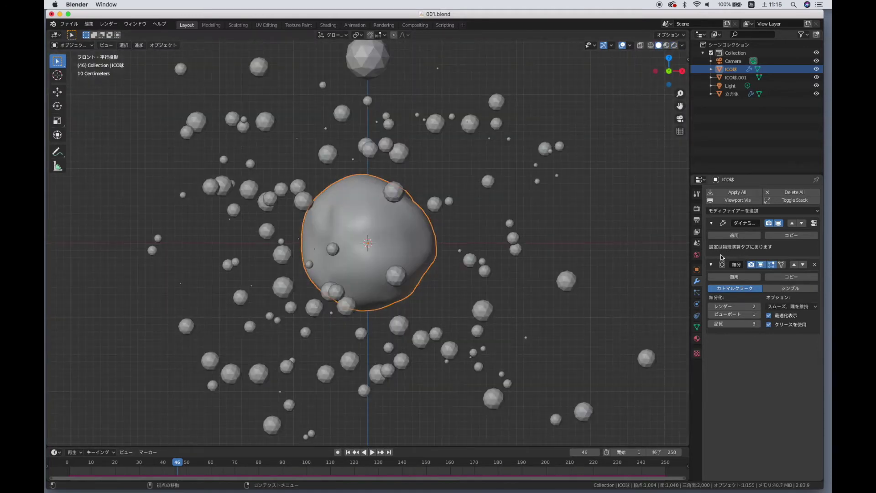
left_click(348, 452)
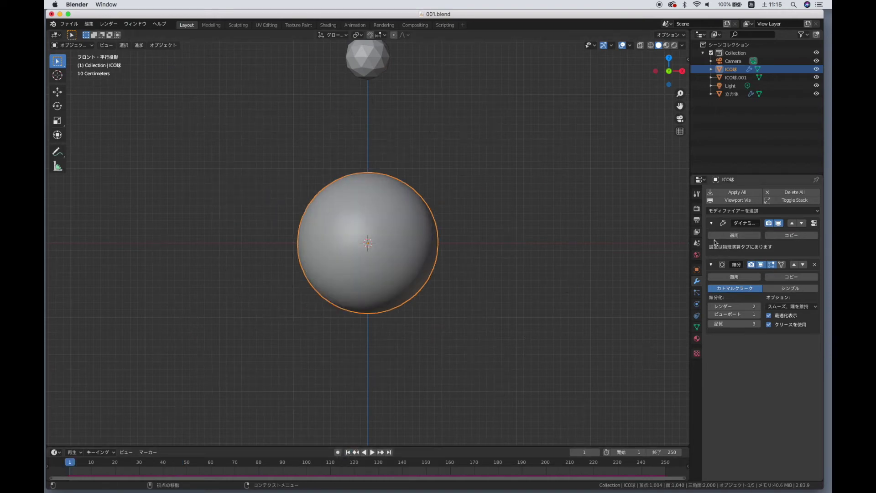
- Set the Render Engine to Cycles while previewing in rendered shading, then return to solid
key("z")
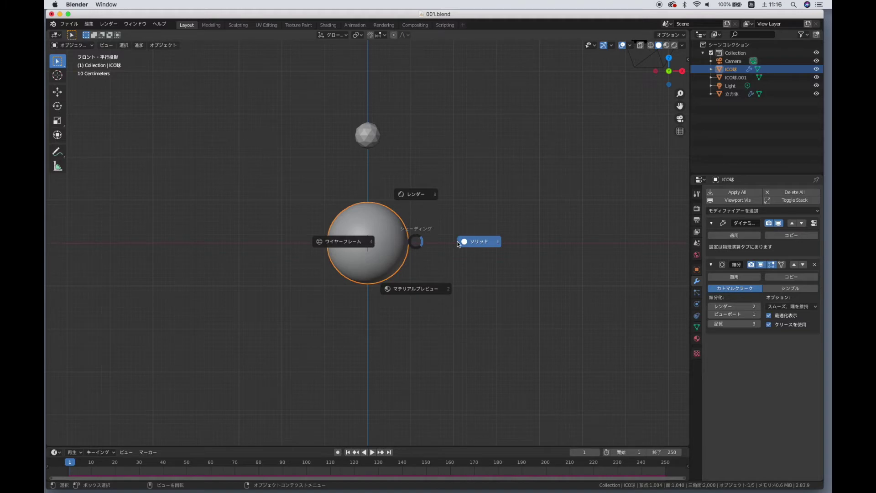
left_click(419, 203)
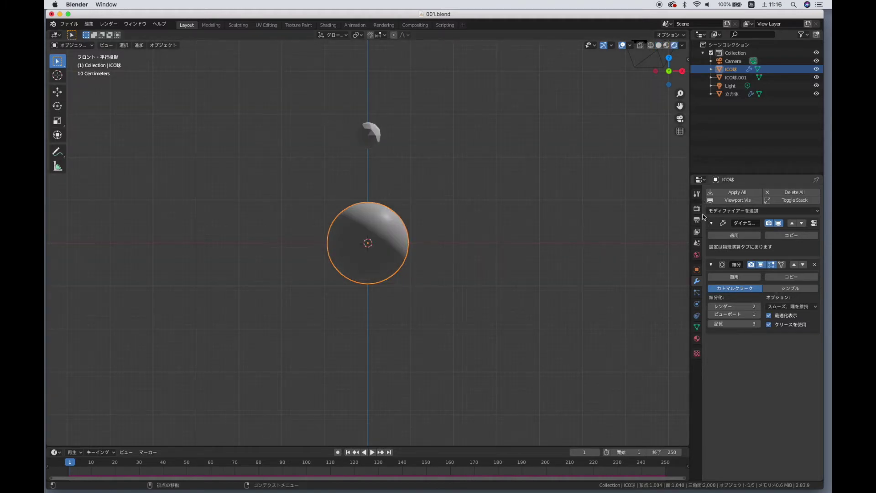
left_click(698, 195)
left_click(794, 193)
left_click(789, 221)
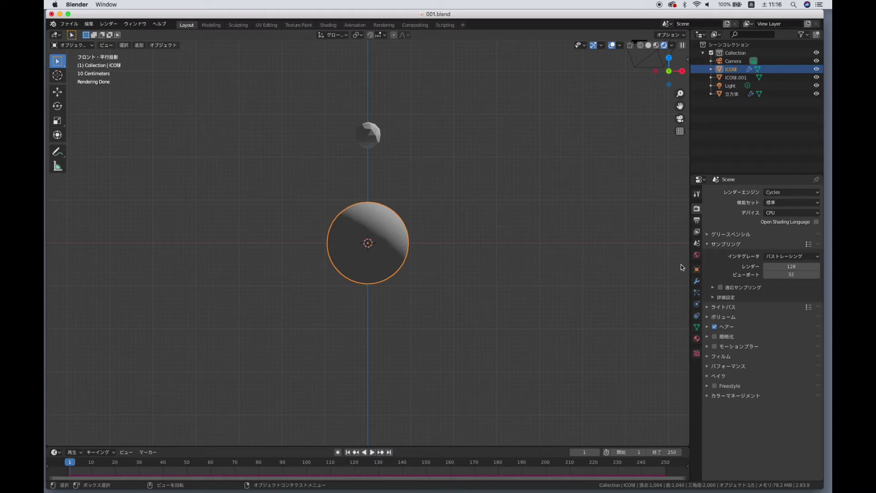
key("z")
scroll(426, 202, "down", 4)
scroll(427, 204, "down", 4)
left_click(408, 184)
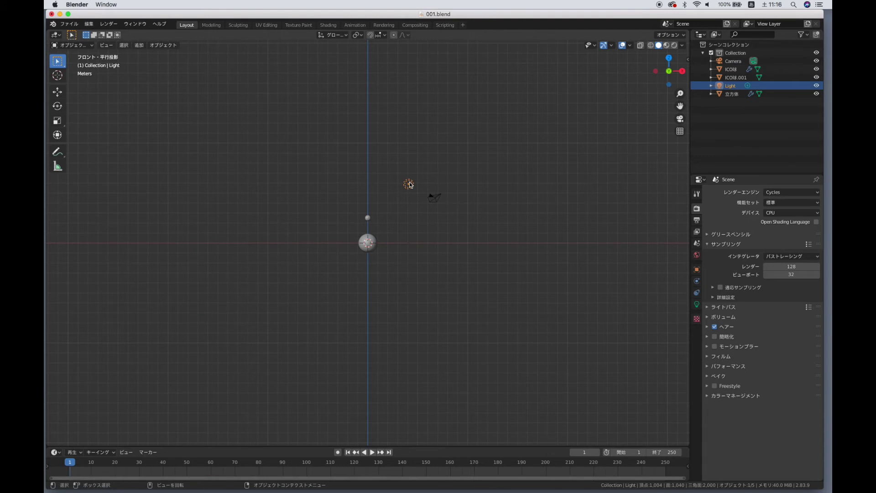
- Make the Light an area light, moved upper-left and rotated to aim through the sphere
left_click_drag(410, 184, 341, 198)
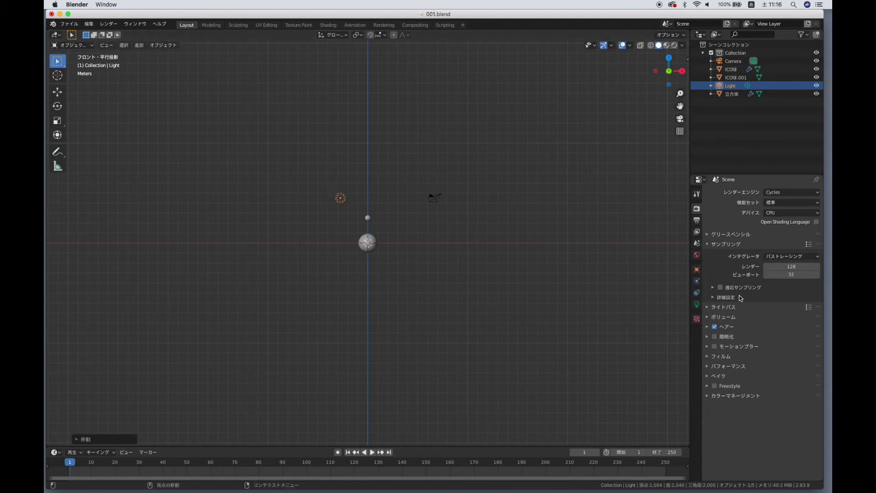
left_click(696, 305)
left_click(806, 227)
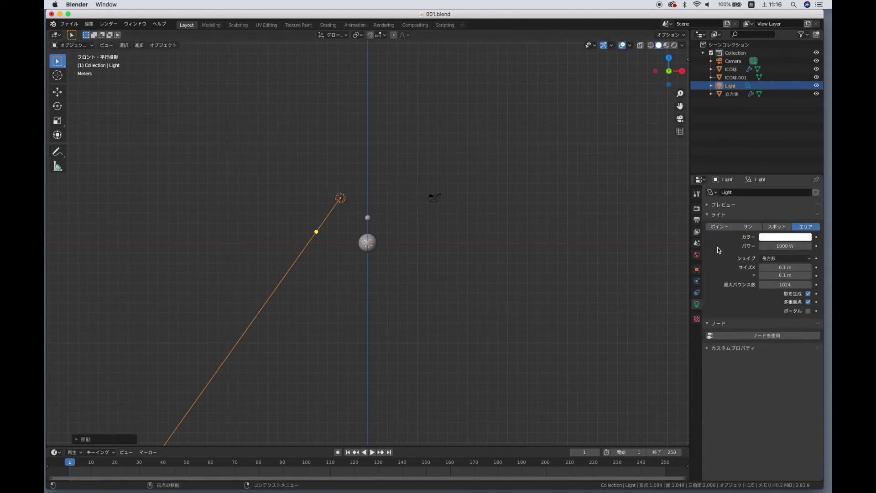
left_click_drag(316, 231, 407, 320)
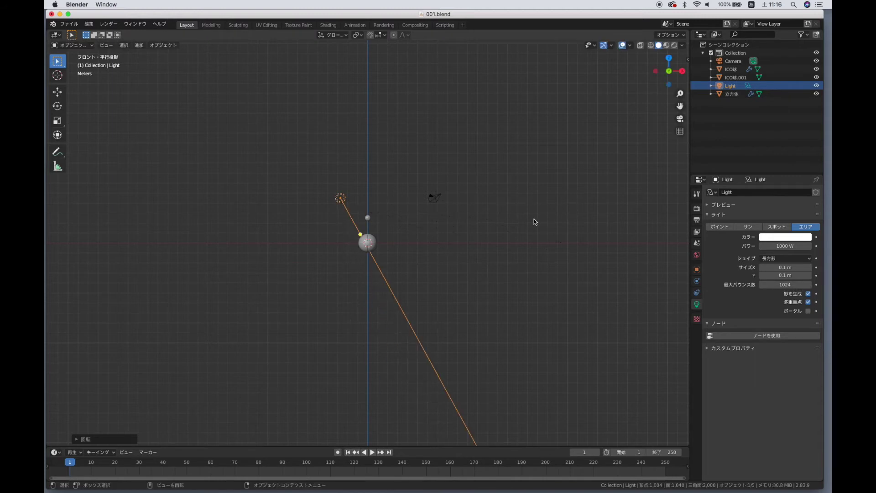
key("g")
left_click(399, 295)
key("r")
left_click(420, 283)
- Set the area light's Size X and Size Y to 2 m
left_click(781, 268)
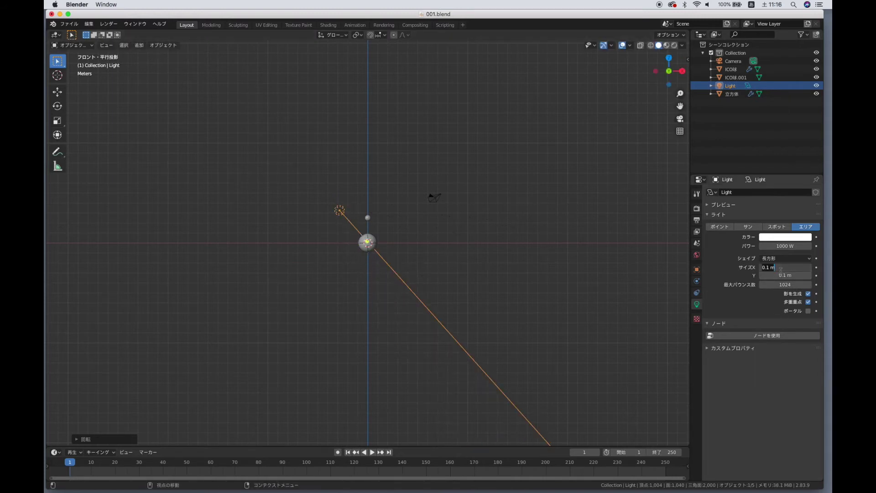
type("2")
key("Tab")
type("2")
key("Return")
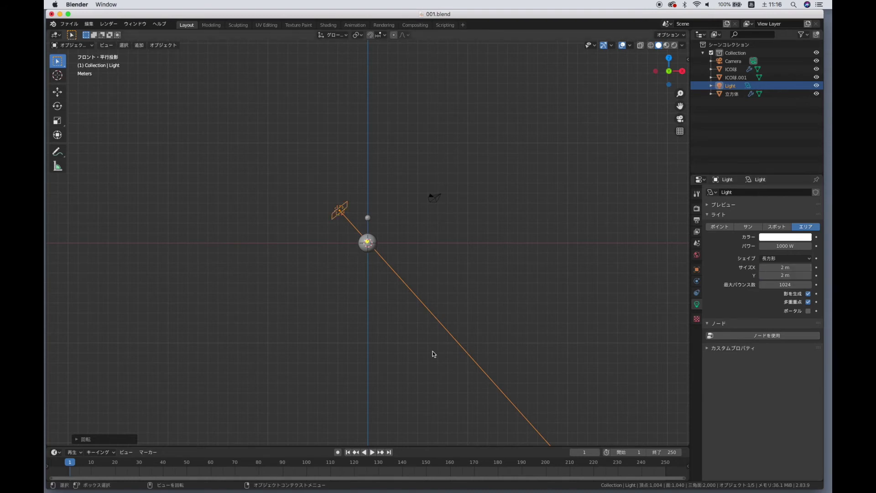
scroll(429, 346, "up", 5)
- Preview the new area lighting in rendered shading while playing the particle animation
key("z")
left_click(475, 319)
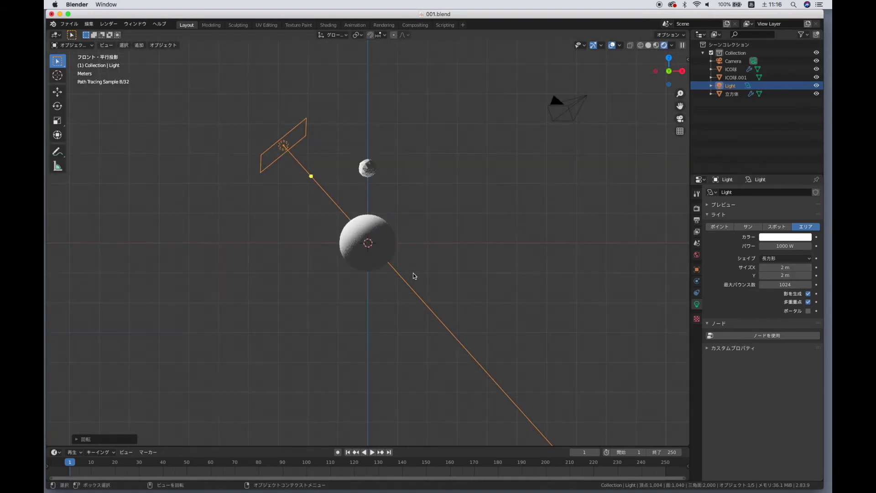
scroll(412, 273, "up", 5)
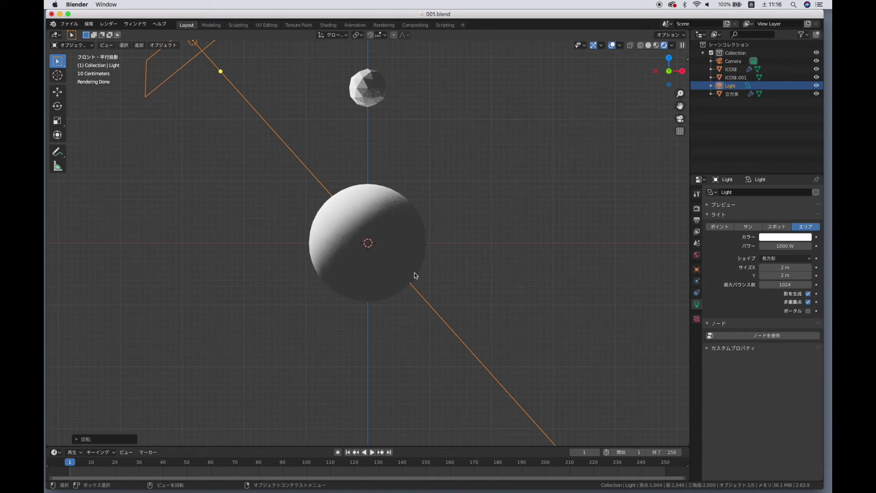
key("z")
left_click(485, 276)
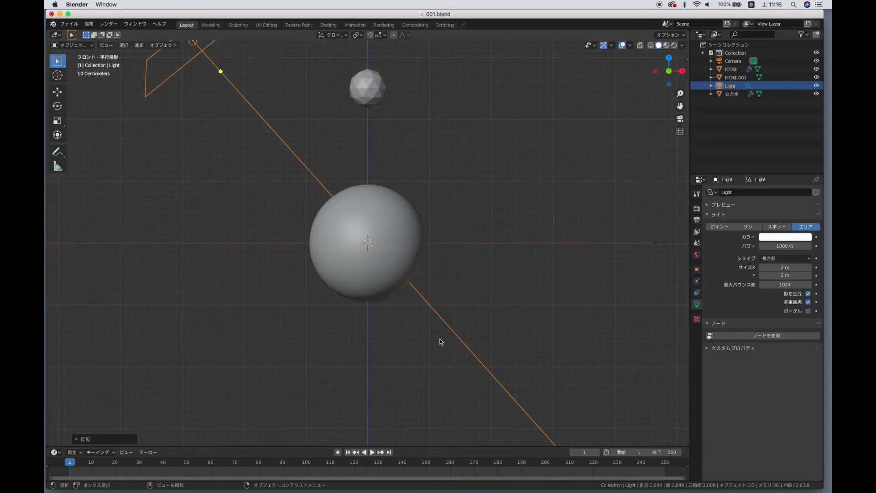
scroll(440, 339, "down", 4)
key("space")
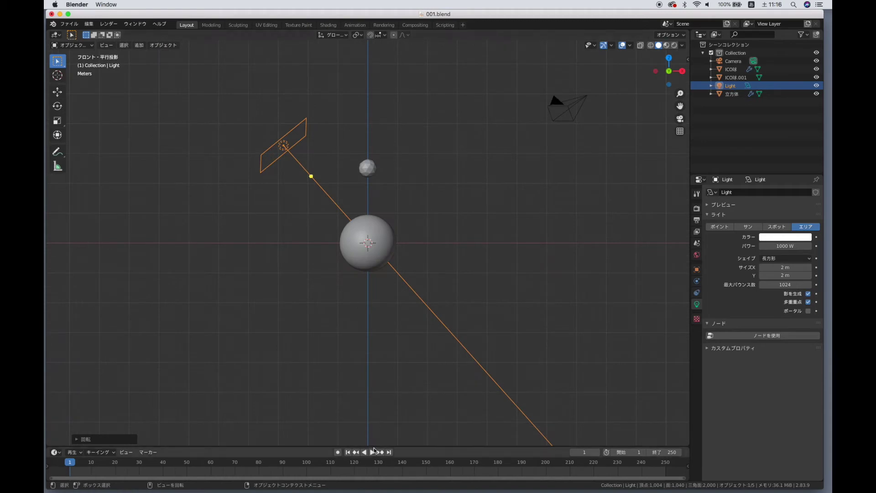
key("z")
key("z")
left_click(454, 206)
scroll(457, 211, "up", 4)
scroll(457, 211, "up", 2)
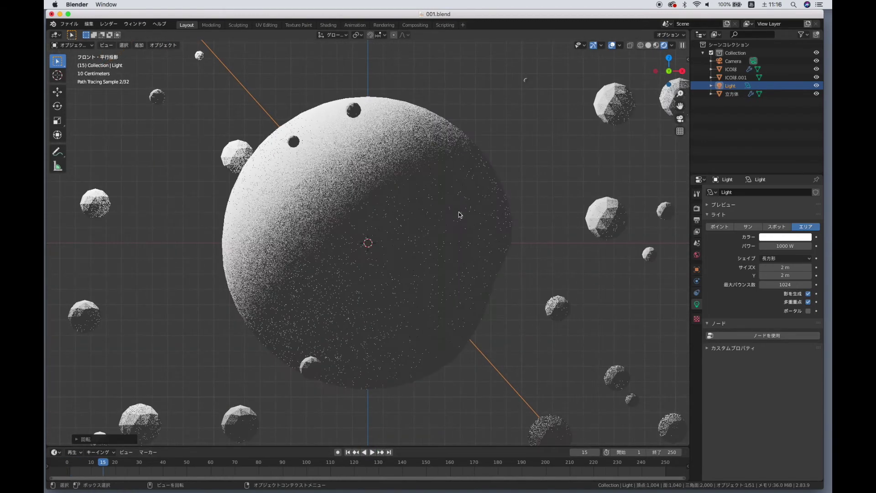
- Look through the scene camera and enable Lock Camera to View in the sidebar
scroll(459, 212, "down", 3)
key("KP_0")
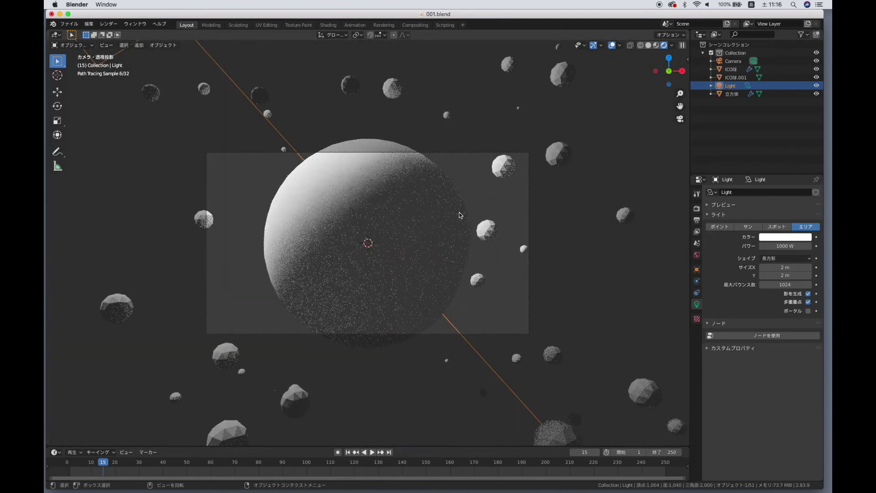
key("n")
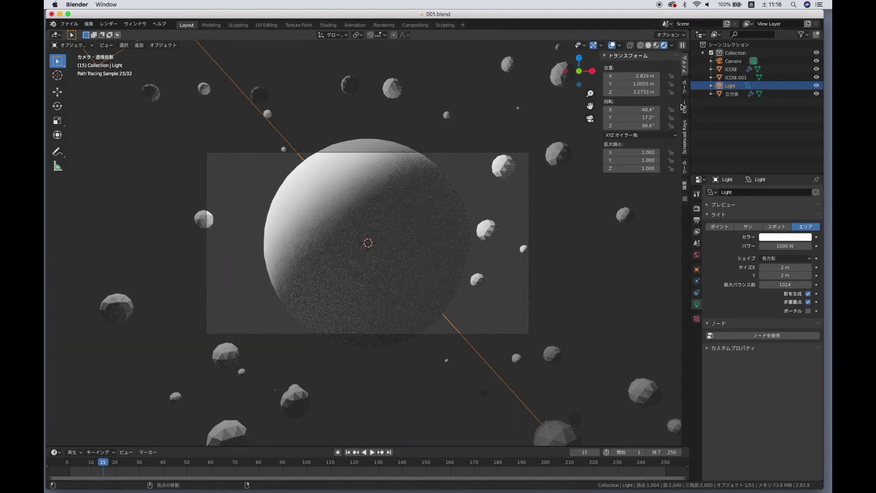
left_click(685, 108)
left_click(673, 156)
scroll(436, 297, "down", 2)
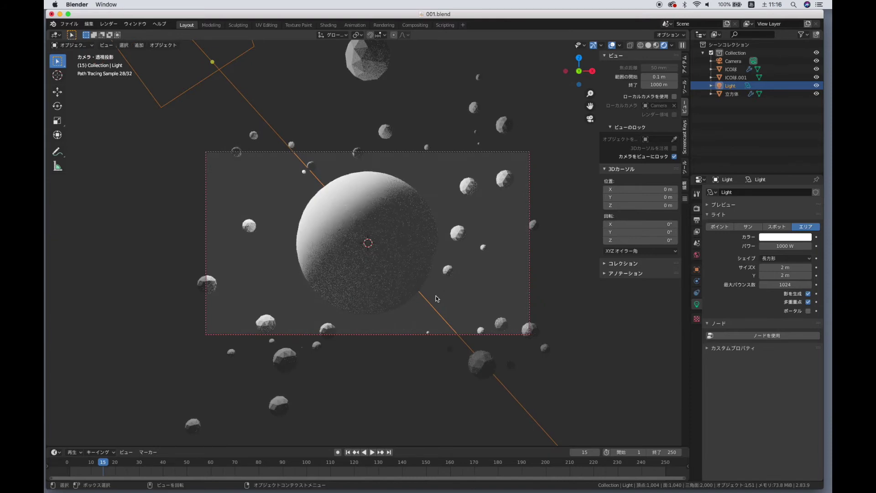
- Briefly play the animation, then return the viewport to solid shading
left_click(372, 452)
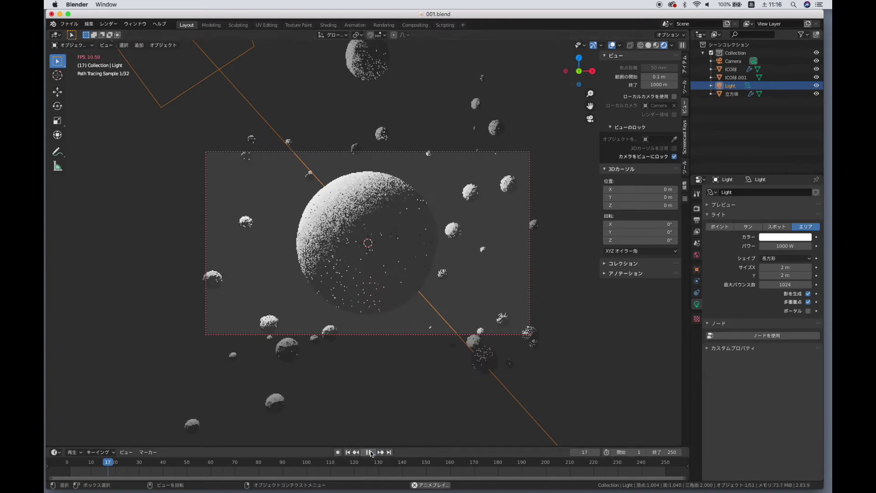
left_click(372, 451)
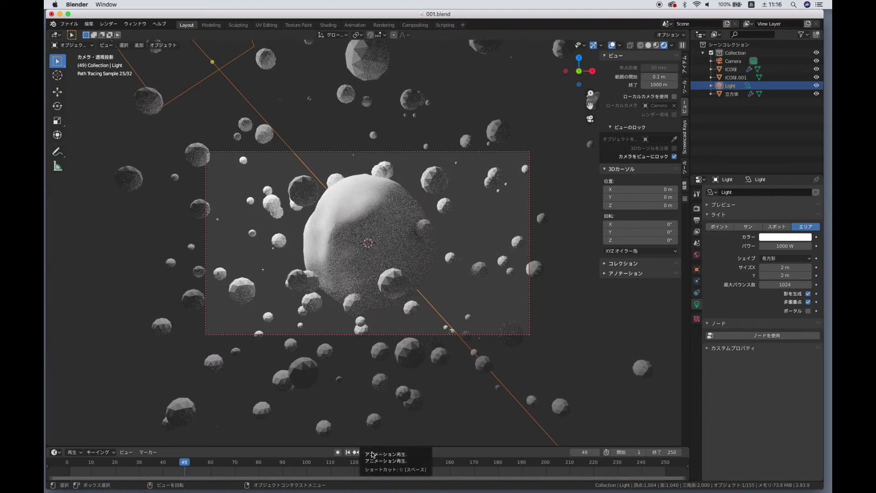
key("z")
left_click(477, 321)
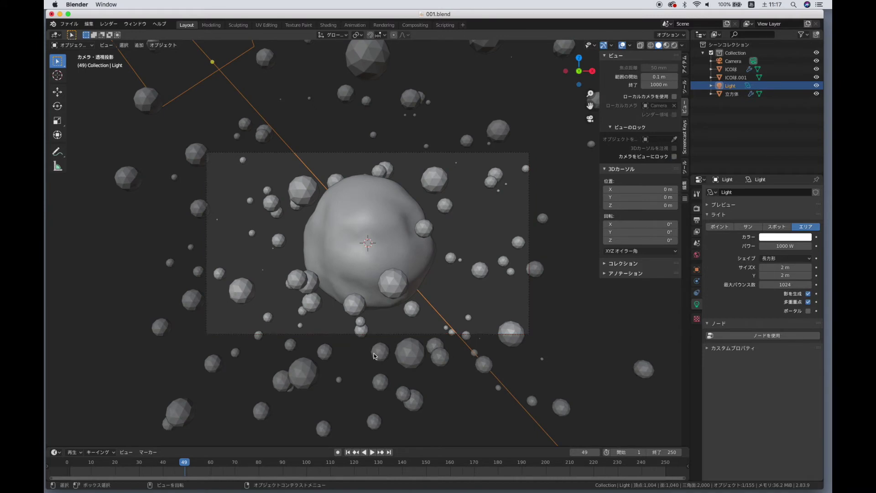
- Play from frame 1 to frame 60 with the central sphere selected, then render that frame
key("shift+Left")
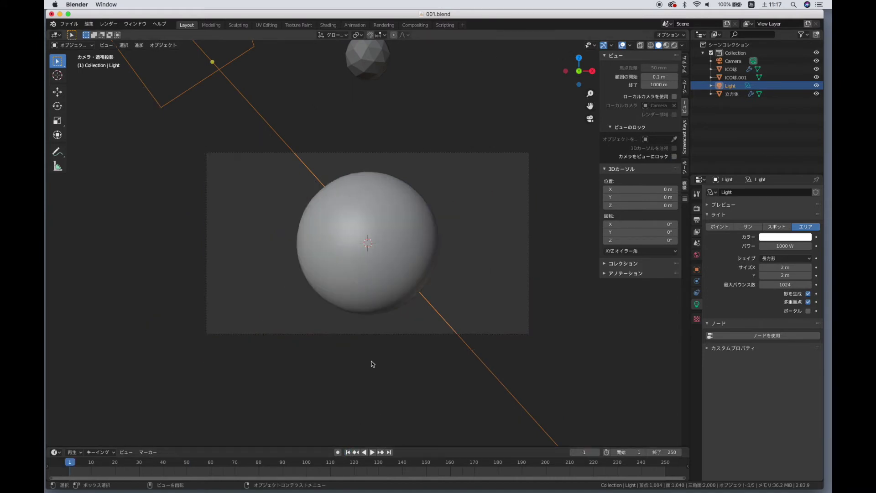
left_click(402, 243)
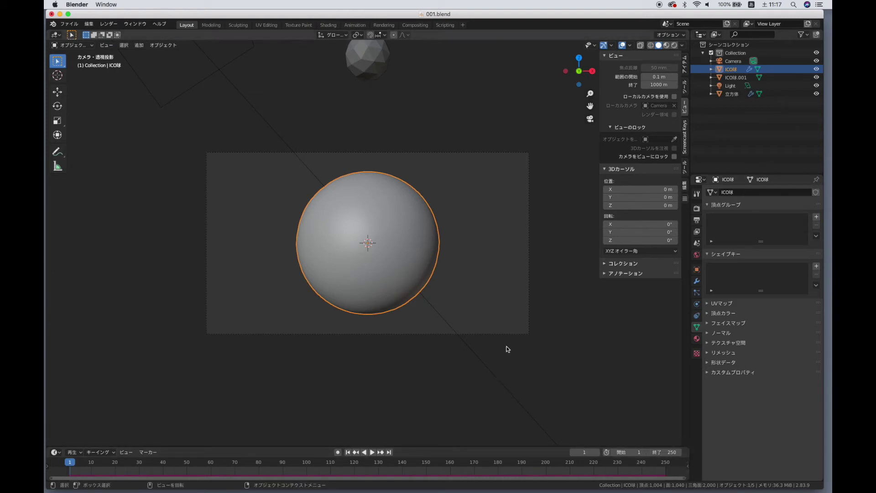
left_click(372, 452)
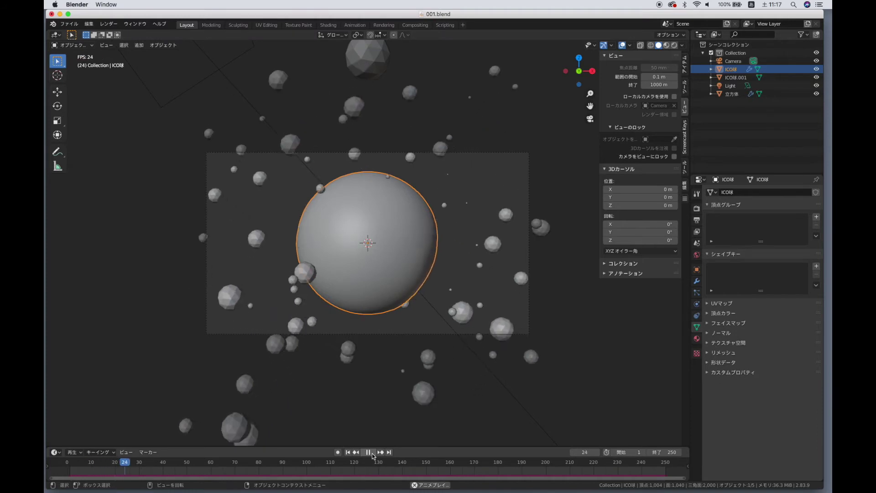
left_click(371, 454)
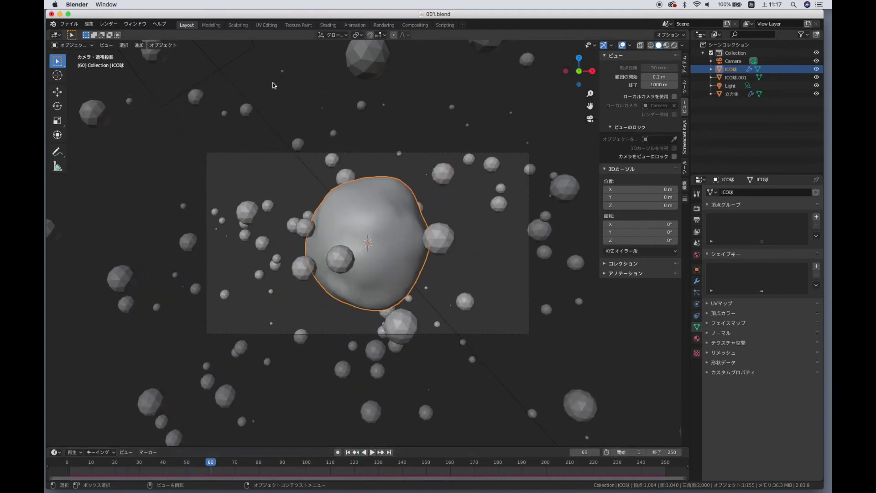
left_click(109, 24)
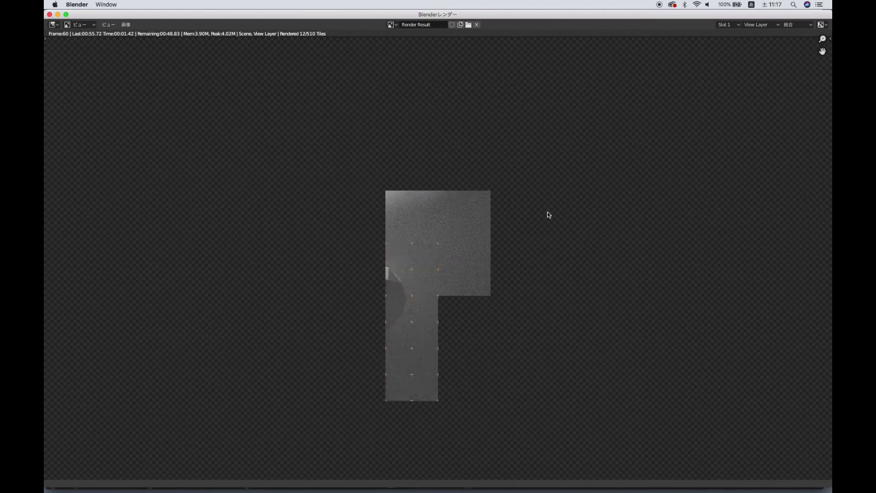
- Once the frame 60 render finishes, switch to empty render Slot 2 and close the render window
scroll(549, 215, "down", 3)
scroll(549, 214, "up", 1)
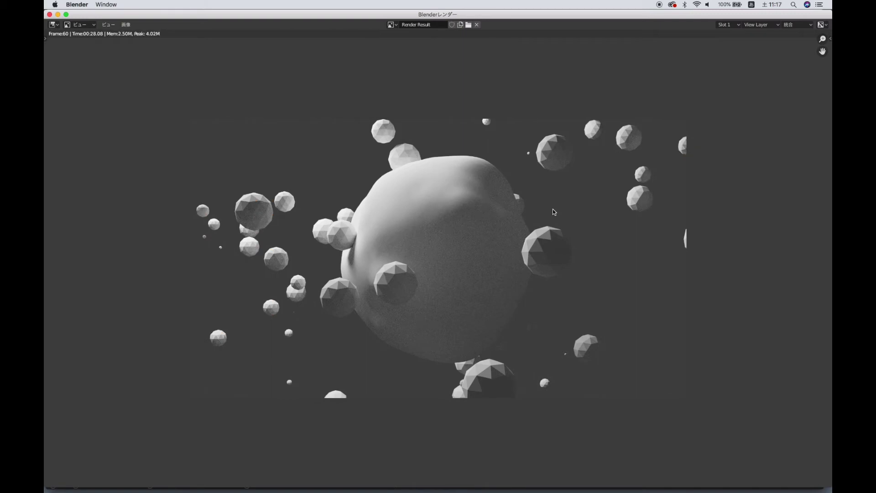
left_click(732, 26)
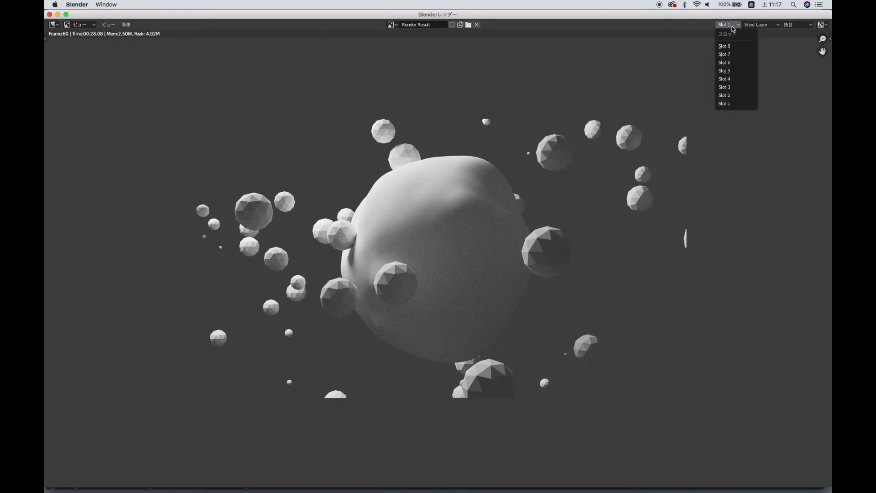
left_click(730, 95)
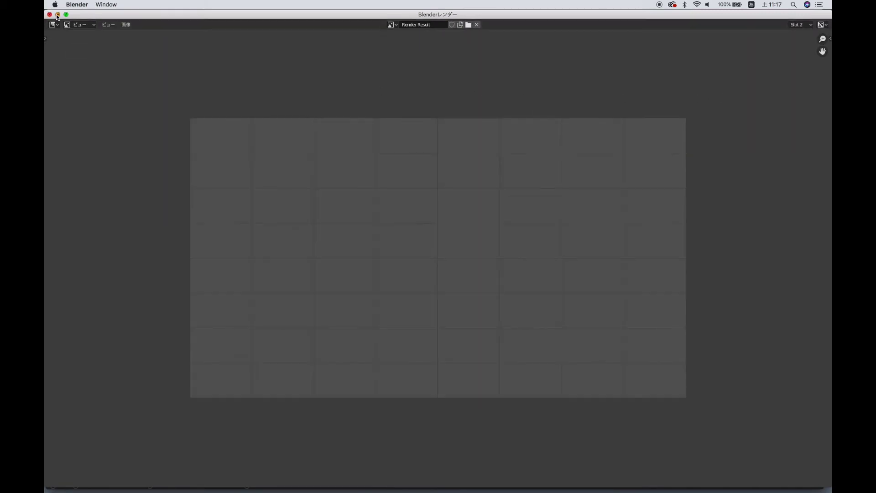
left_click(56, 16)
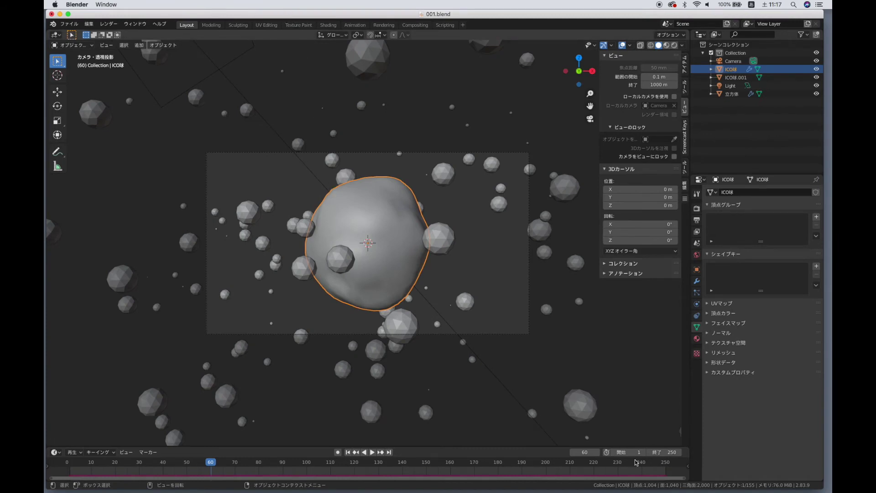
- Enlarge the timeline area and change it into the Shader Editor
left_click_drag(685, 446, 685, 285)
left_click(55, 289)
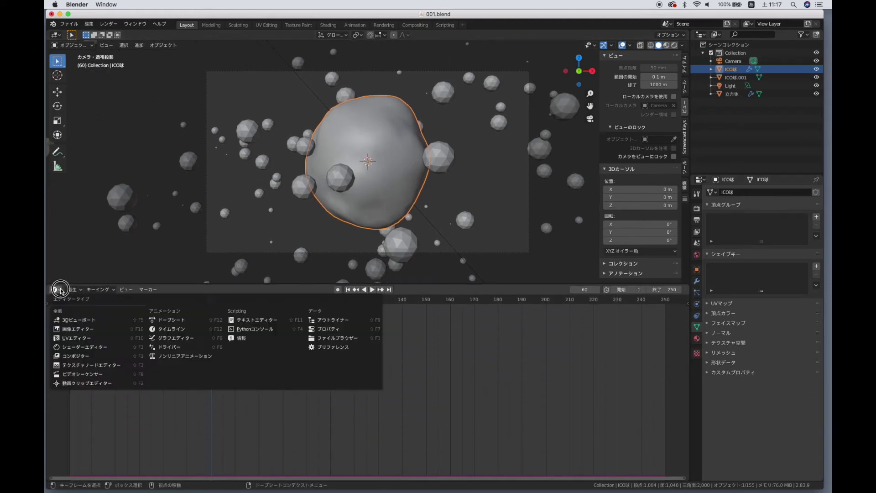
left_click(82, 351)
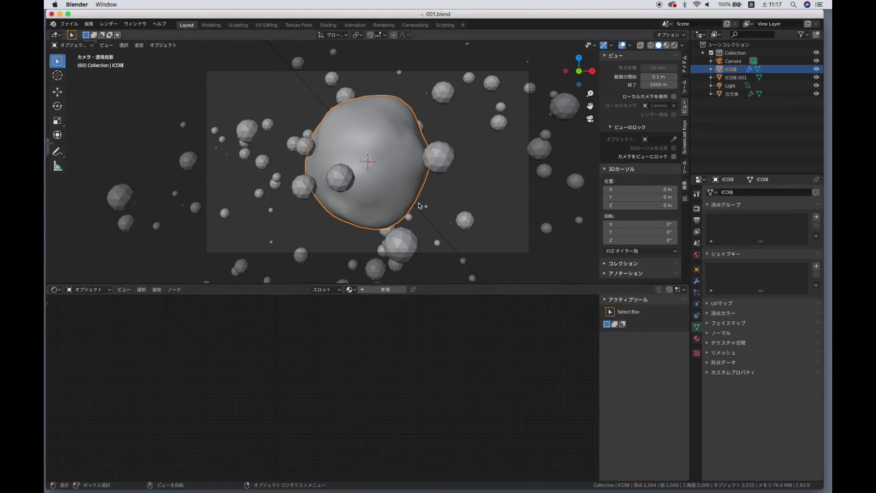
- Select the small ICO球.001 particle sphere and show its material settings
left_click(443, 151)
scroll(411, 136, "down", 2)
scroll(387, 105, "down", 2)
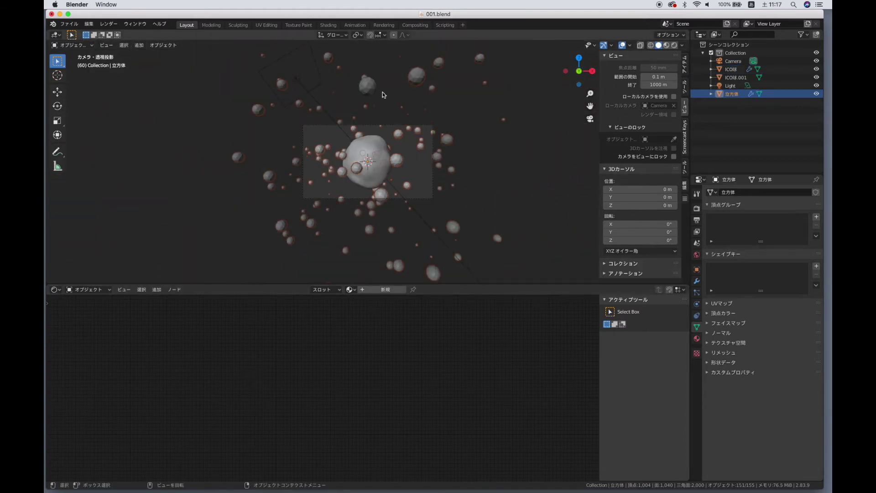
scroll(379, 109, "down", 1)
left_click(367, 98)
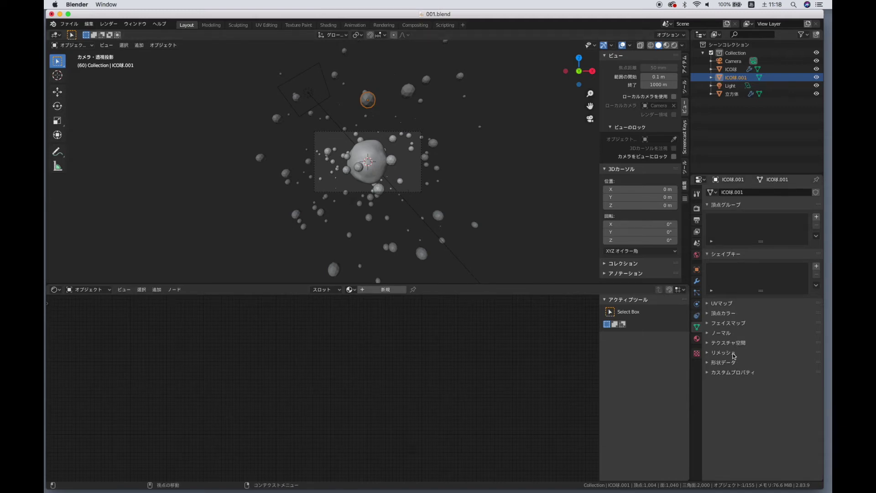
left_click(697, 339)
- Create a new material, replacing Principled BSDF with a Diffuse BSDF linked to Surface
left_click(746, 220)
middle_click_drag(370, 390, 447, 343)
left_click(354, 365)
key("x")
key("shift+a")
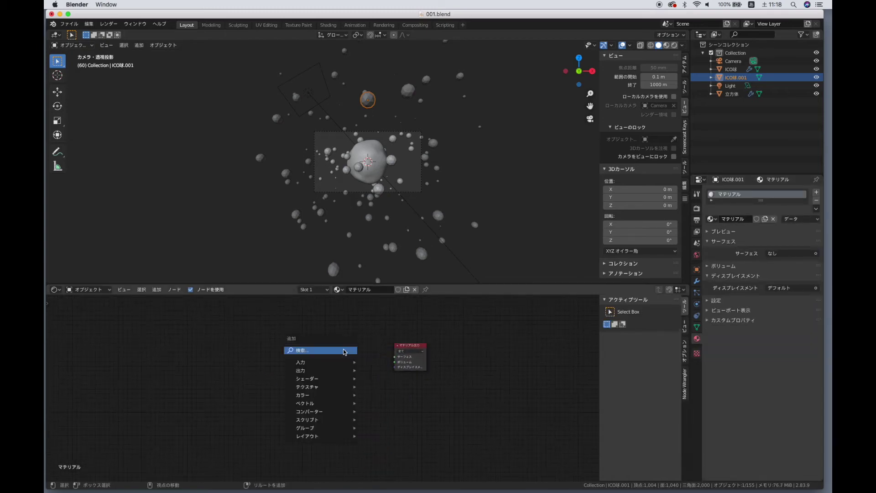
mouse_move(307, 379)
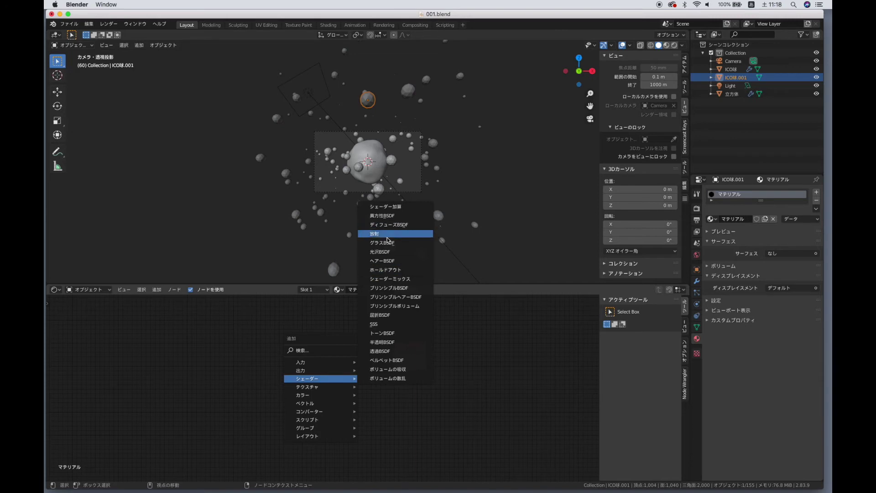
left_click(389, 229)
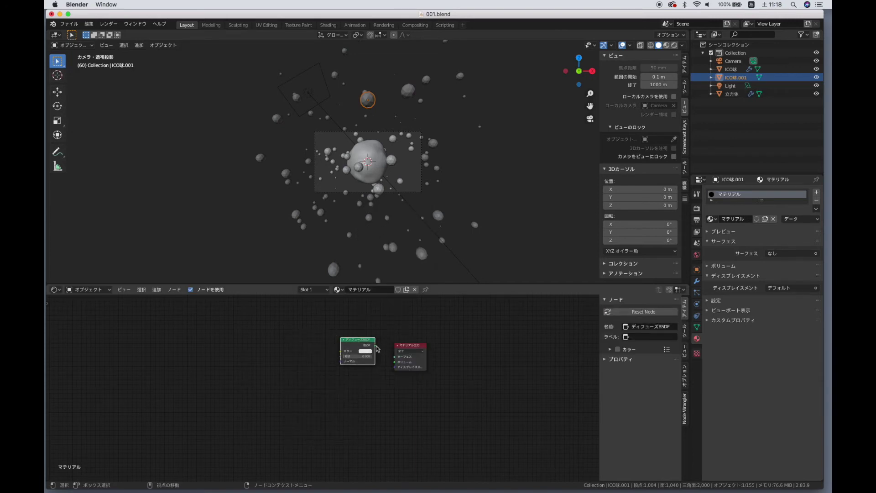
left_click_drag(376, 346, 395, 357)
- Switch to rendered shading and set the Diffuse BSDF colour to pink
scroll(429, 167, "up", 1)
scroll(428, 167, "up", 2)
key("z")
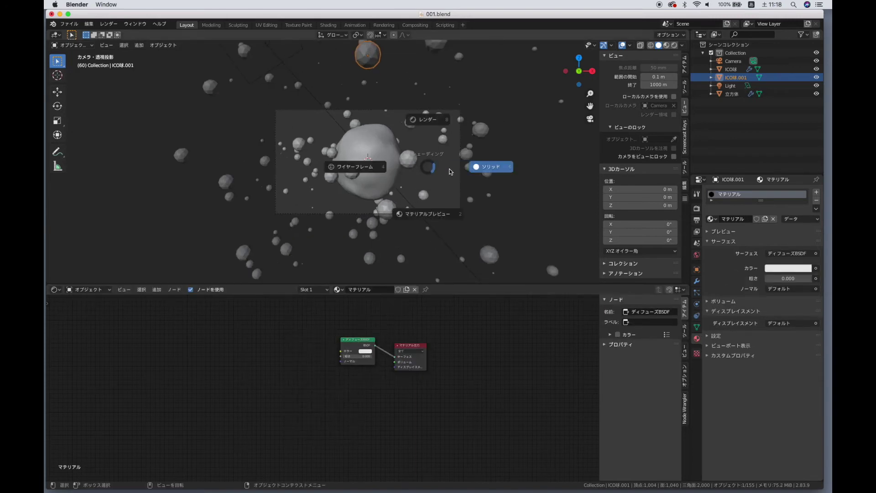
left_click(427, 120)
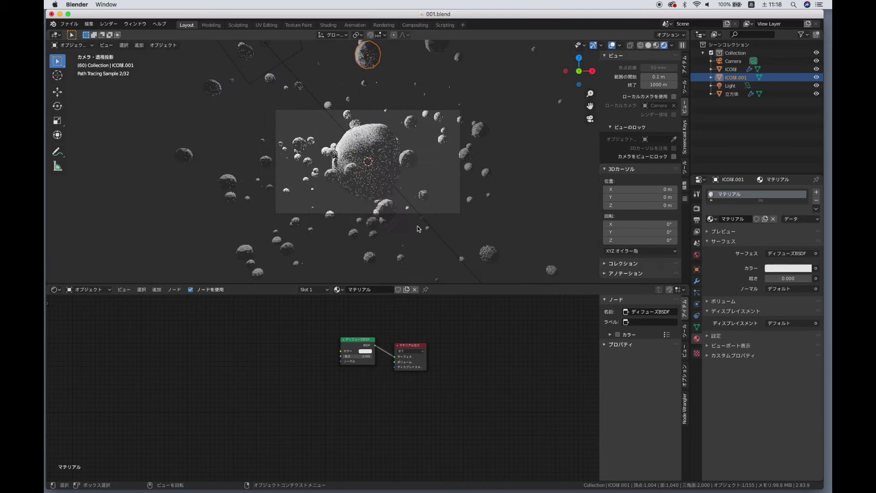
left_click(366, 351)
mouse_move(373, 309)
left_mouse_down()
mouse_move(384, 292)
mouse_move(381, 309)
left_mouse_up()
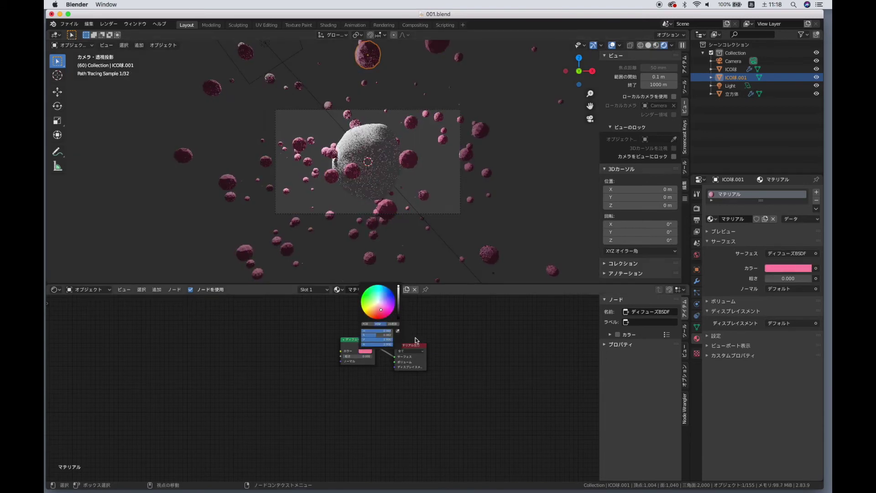
- Add a Particle Info node to the material
scroll(448, 337, "up", 2)
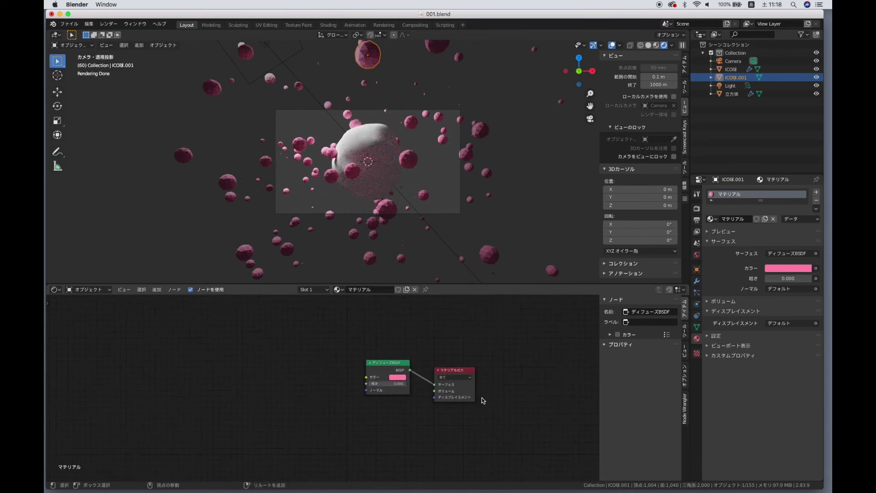
key("shift+a")
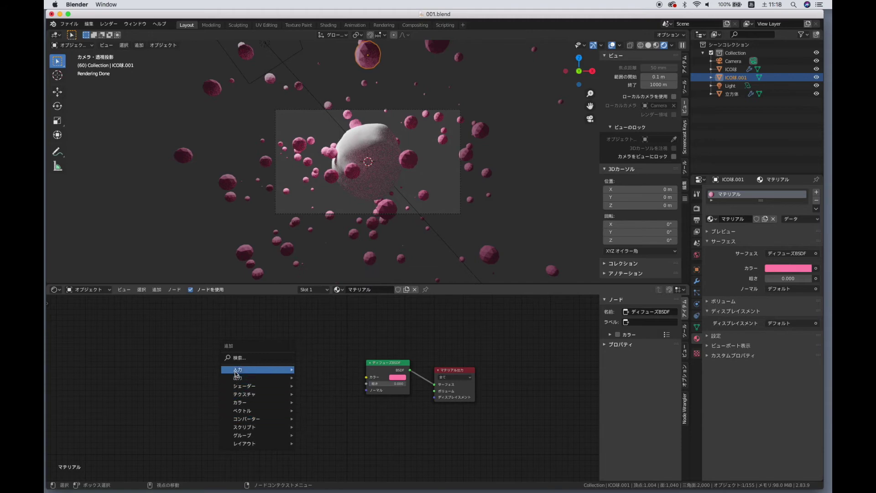
mouse_move(257, 370)
left_click(325, 297)
- Route Particle Info Random through a new ColorRamp into the Diffuse BSDF colour
left_click(255, 338)
scroll(319, 388, "up", 2)
left_click(404, 355)
left_click(247, 322)
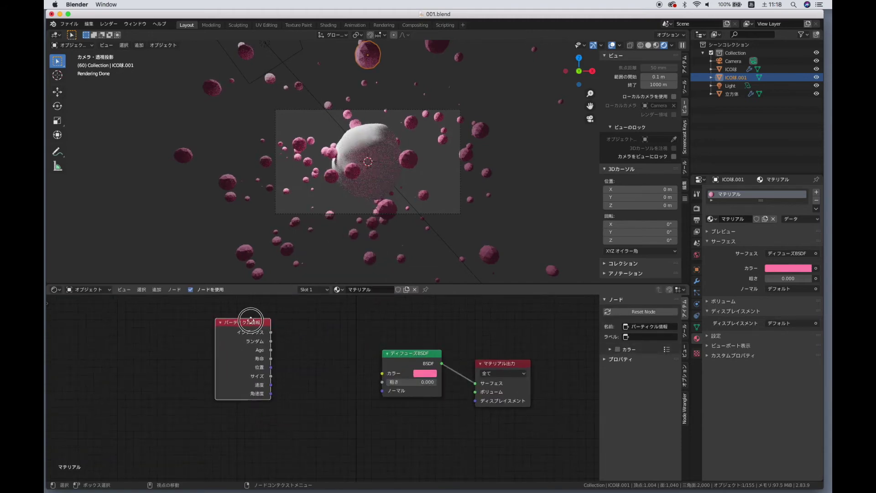
key("shift+a")
mouse_move(215, 390)
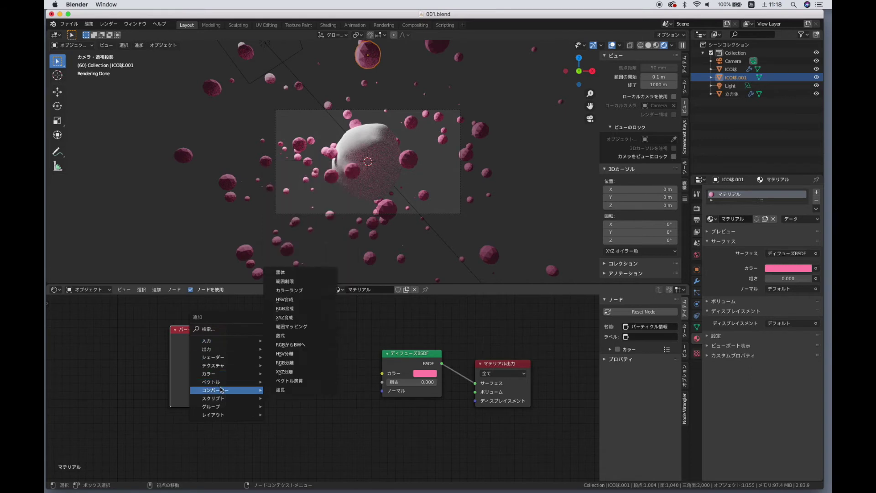
left_click(287, 289)
left_click(252, 334)
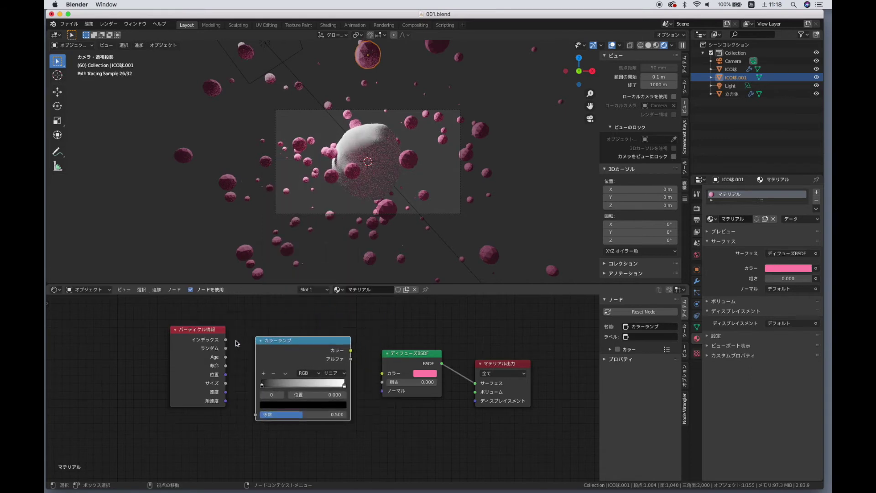
left_click_drag(226, 349, 255, 414)
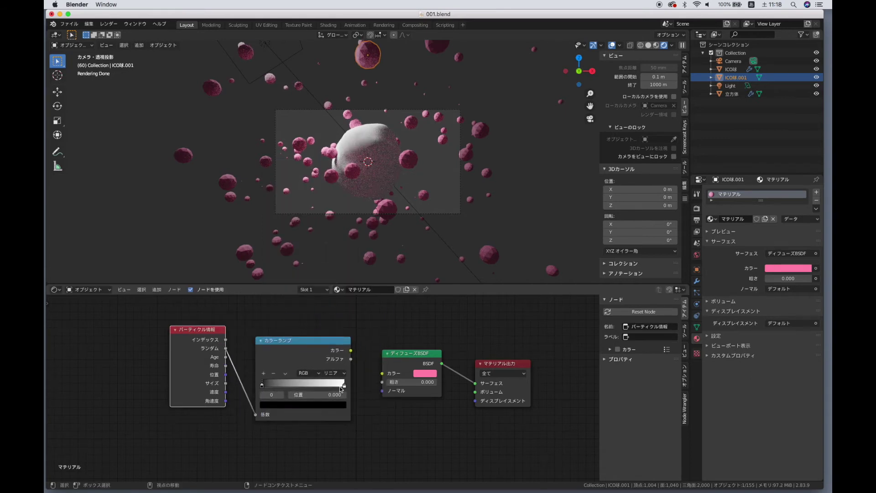
left_click_drag(351, 350, 382, 373)
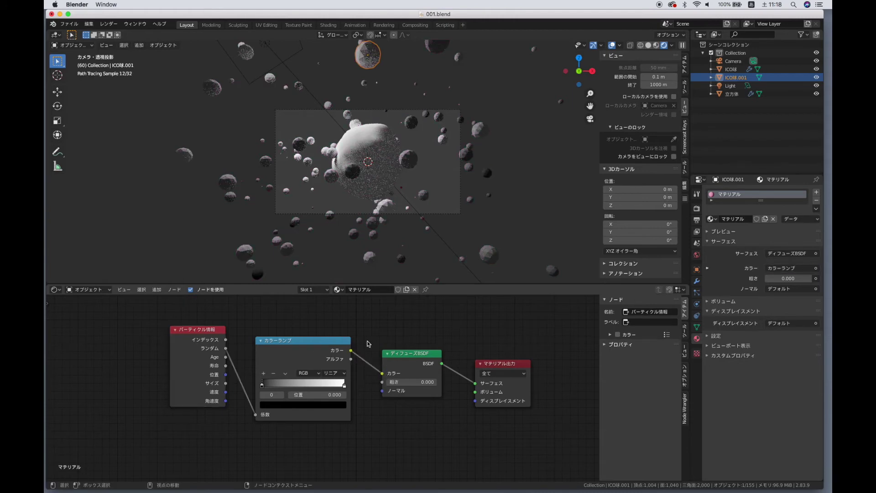
- Make the ramp run red to orange-yellow and add a middle colour stop
left_click(287, 406)
left_click_drag(325, 316, 328, 292)
left_click(320, 319)
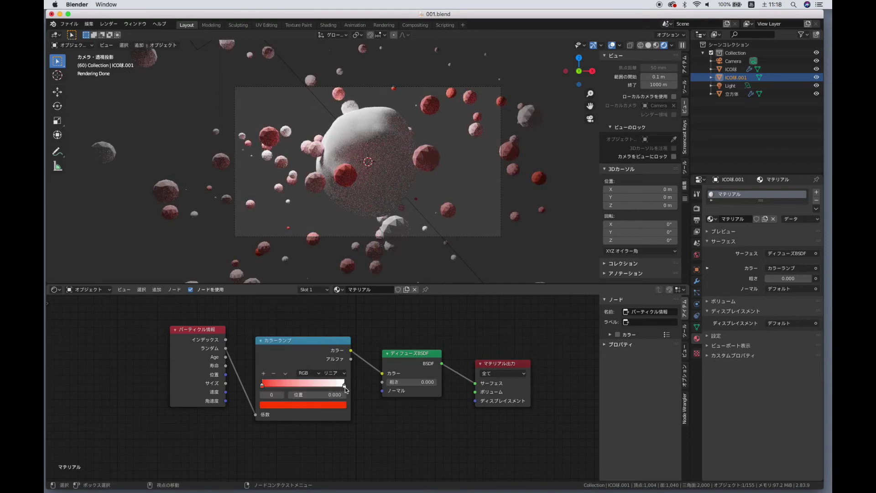
left_click(344, 385)
left_click(334, 406)
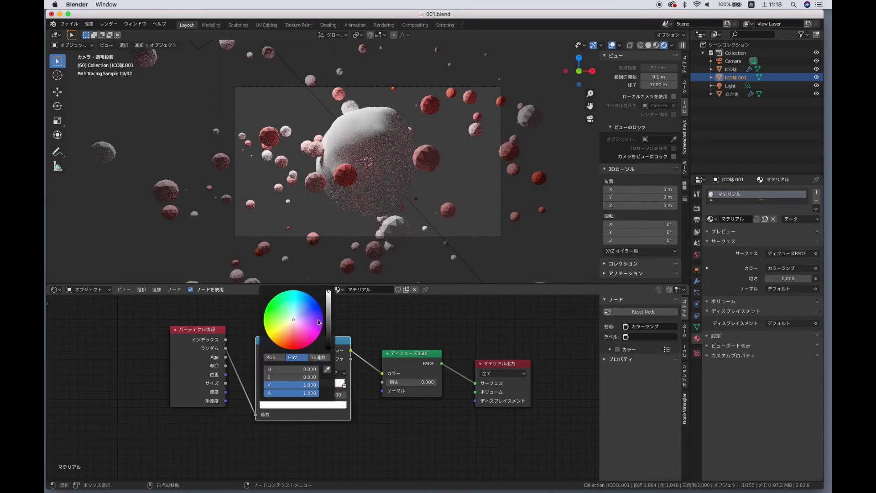
left_click(268, 329)
left_click_drag(268, 329, 276, 333)
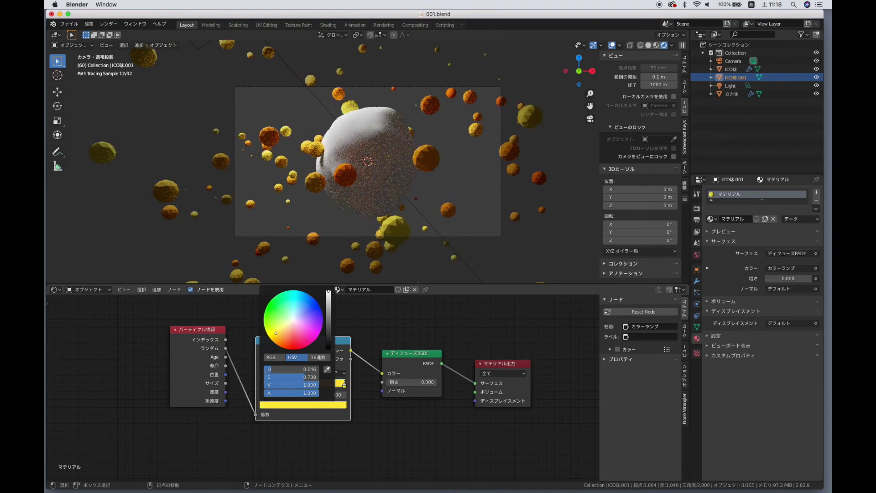
left_click_drag(276, 333, 279, 332)
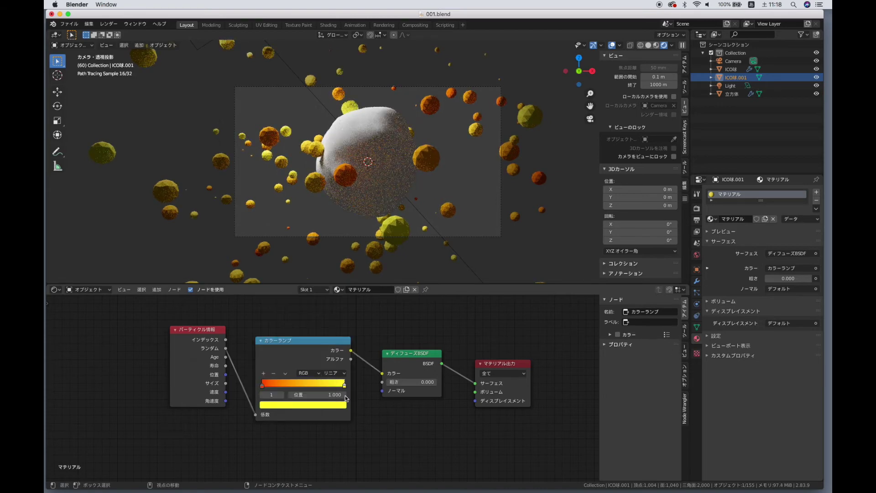
left_click(264, 373)
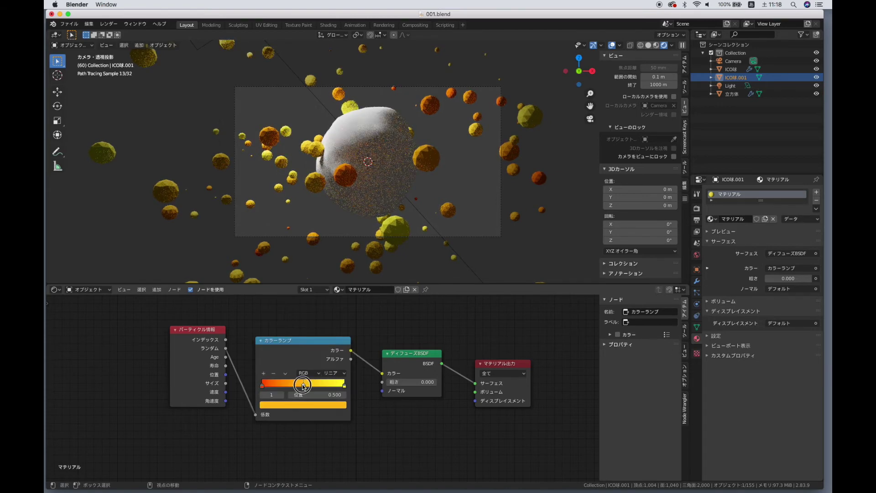
left_click(313, 405)
- Tune the ramp stops from magenta through blue, teal and green to yellow, then select the large central sphere
left_click(275, 304)
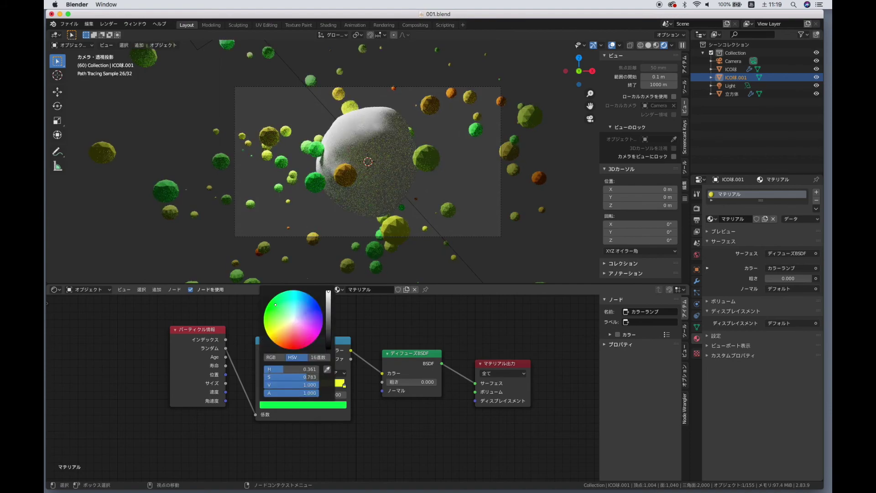
left_click(264, 316)
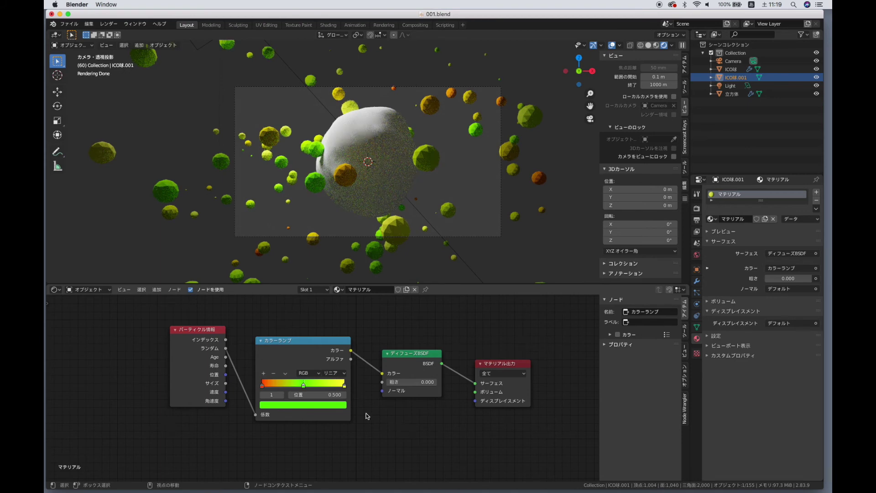
left_click_drag(304, 387, 325, 385)
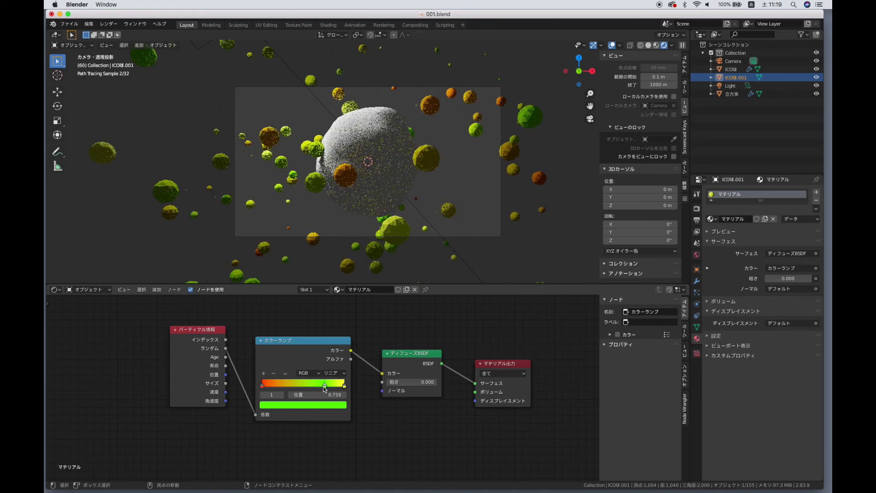
left_click(274, 373)
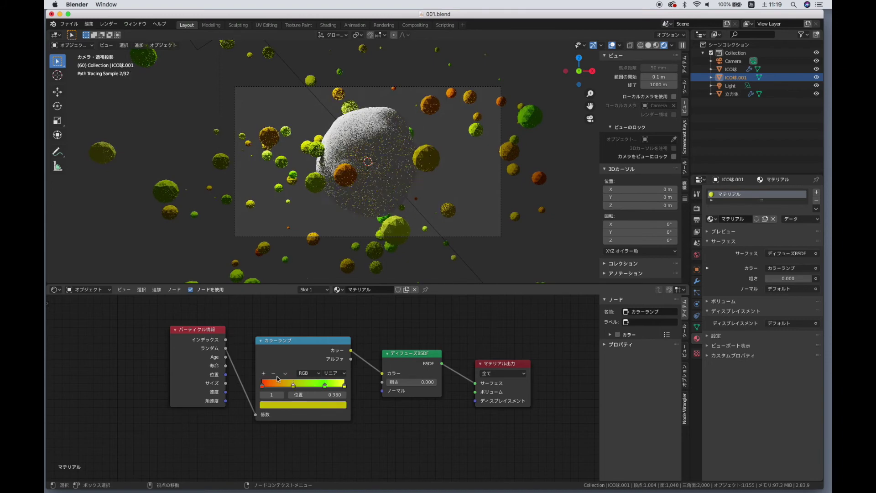
left_click(298, 405)
key("ctrl+z")
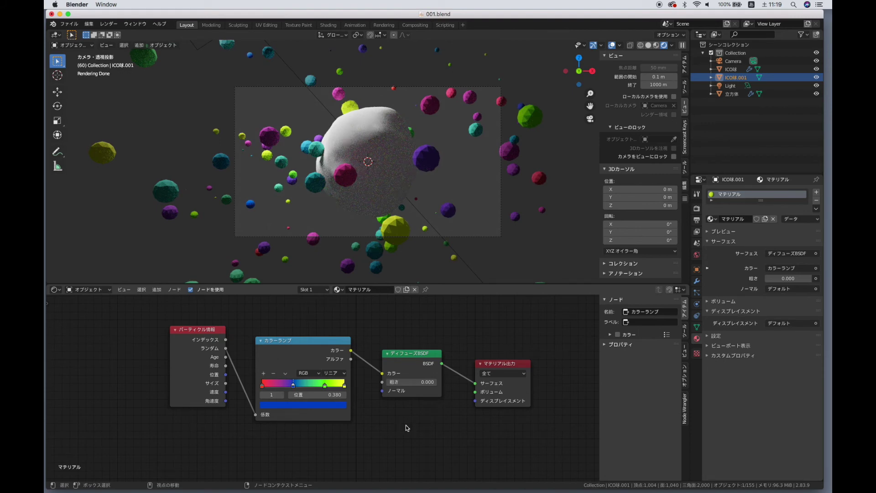
left_click_drag(293, 386, 282, 387)
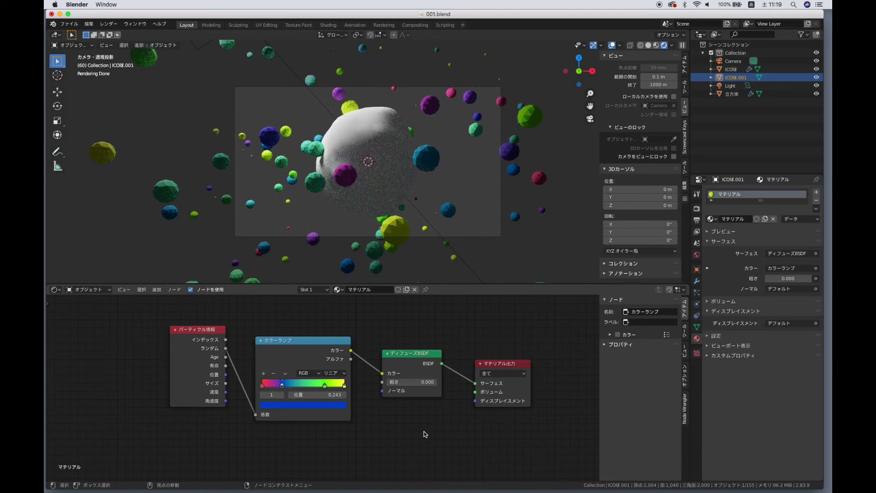
left_click(379, 135)
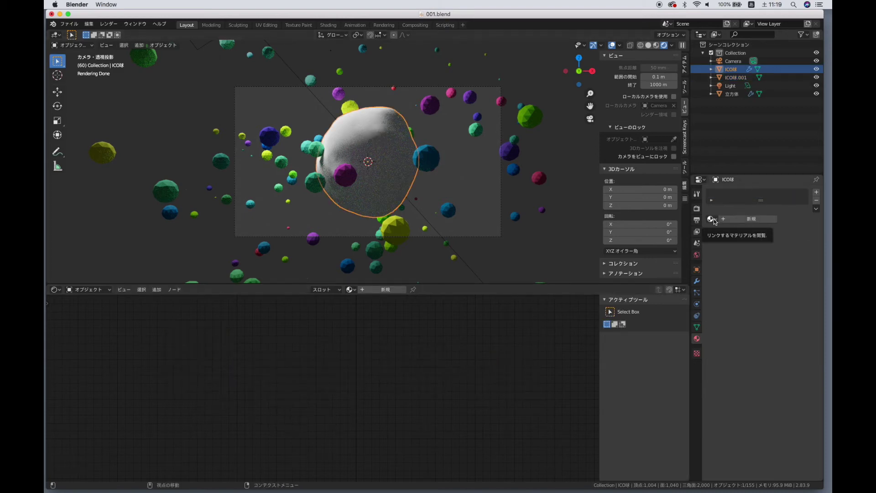
- Create material マテリアル.001 on the central sphere with a salmon-red Principled base colour
left_click(741, 222)
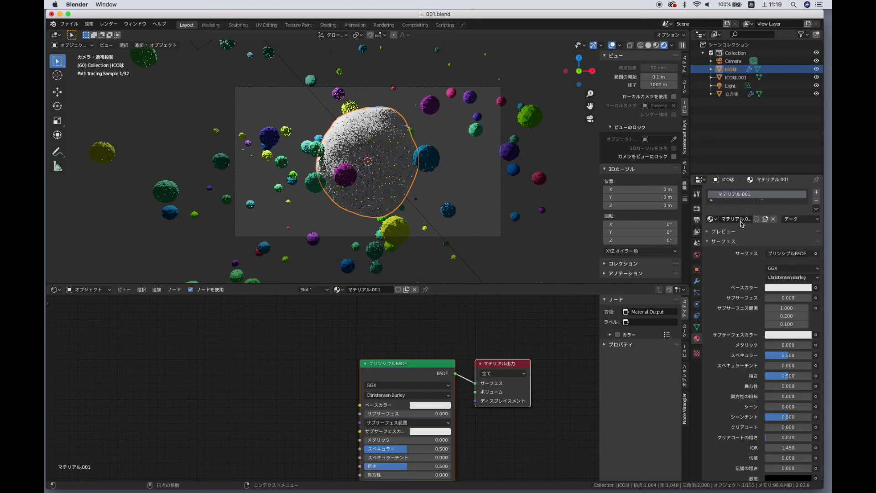
middle_click_drag(439, 360, 393, 327)
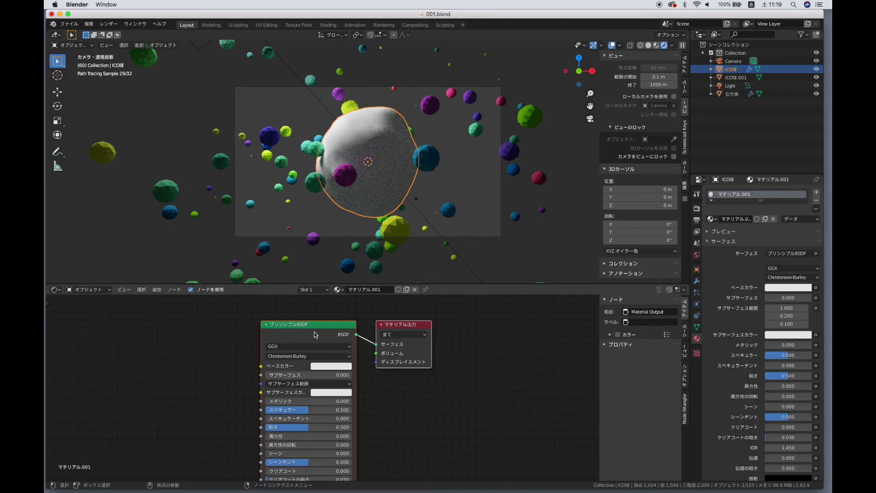
left_click(399, 326)
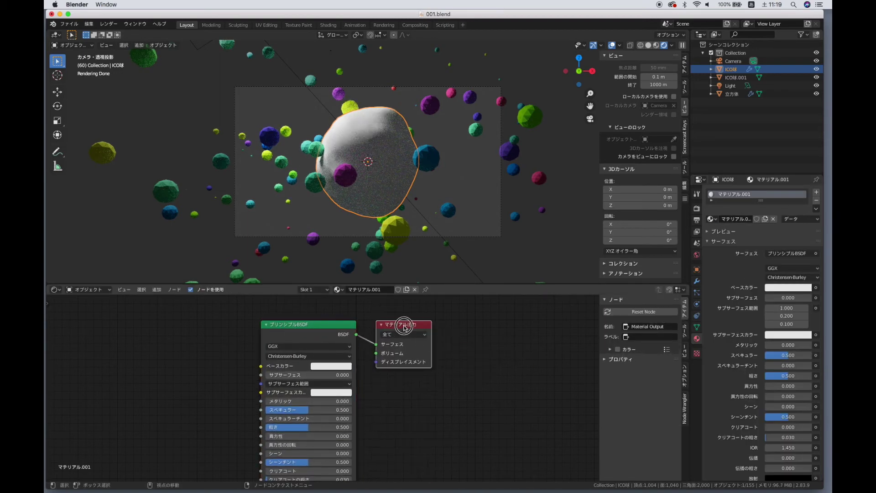
left_click_drag(384, 323, 460, 334)
left_click(333, 368)
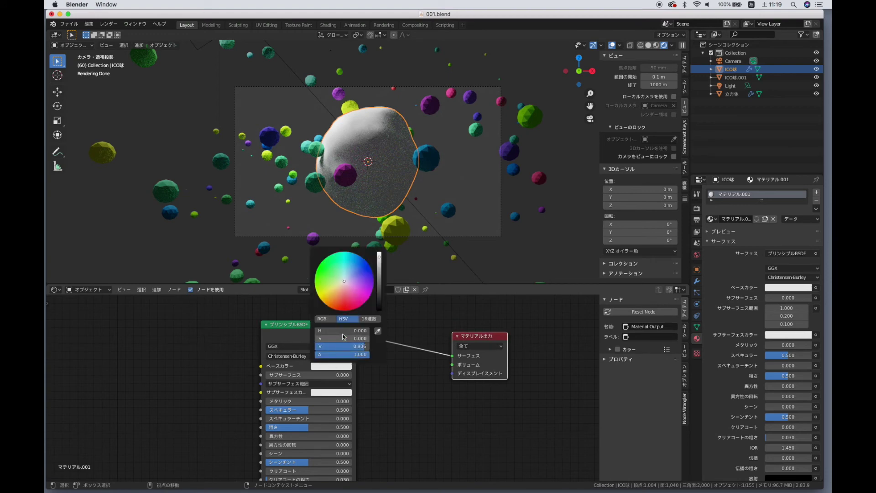
left_click(348, 273)
left_click(342, 296)
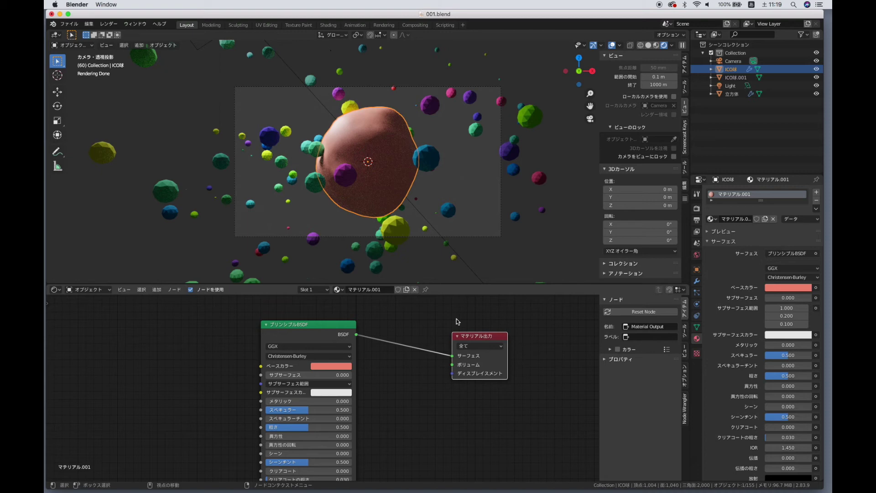
left_click(779, 256)
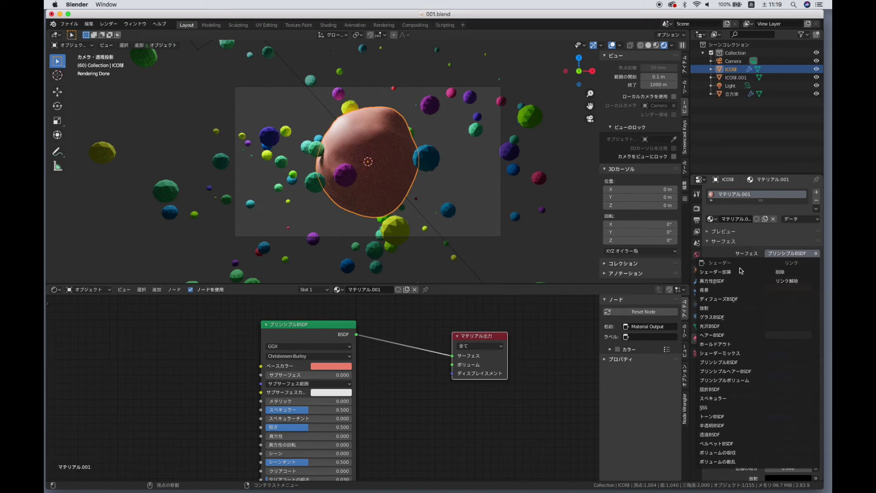
- Switch the central sphere's surface to Glass BSDF with IOR 1.330 and roughness 0.200
left_click(711, 318)
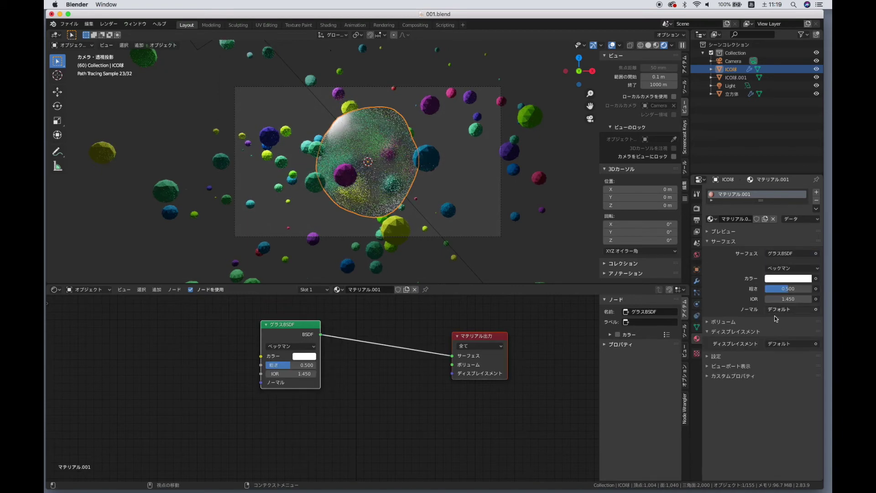
left_click(778, 299)
type("1.33")
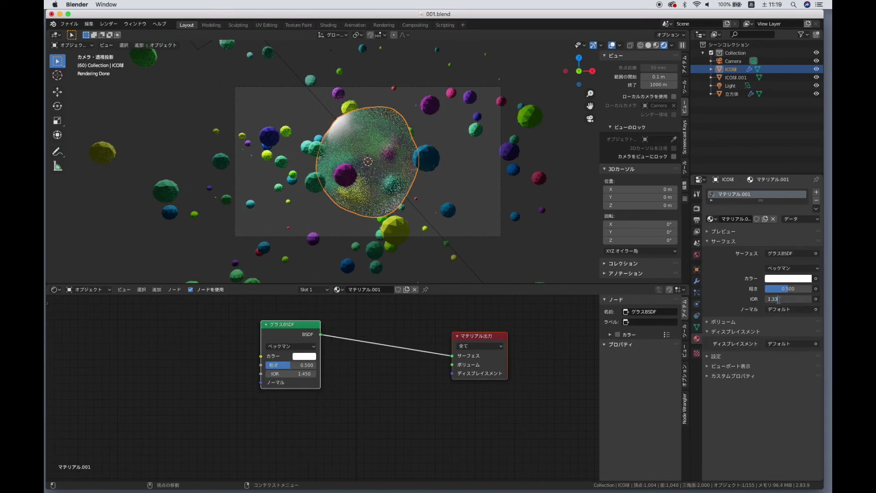
key("Return")
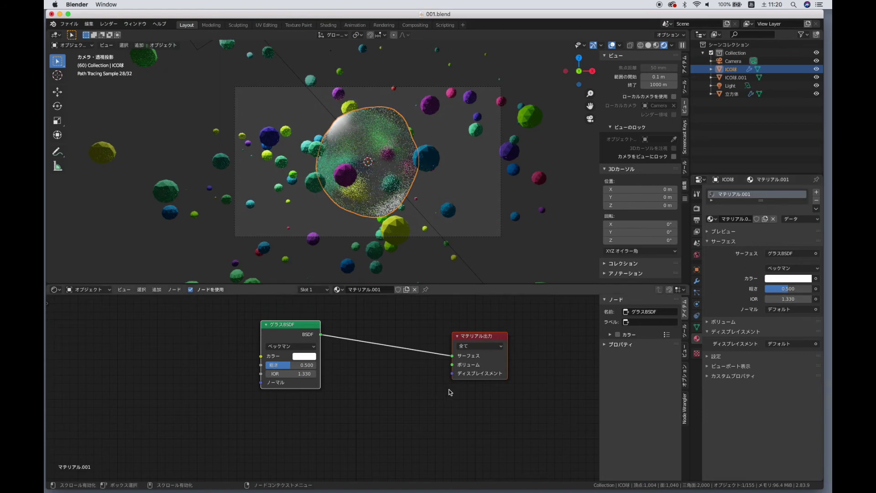
left_click(798, 289)
type("0.2")
key("Return")
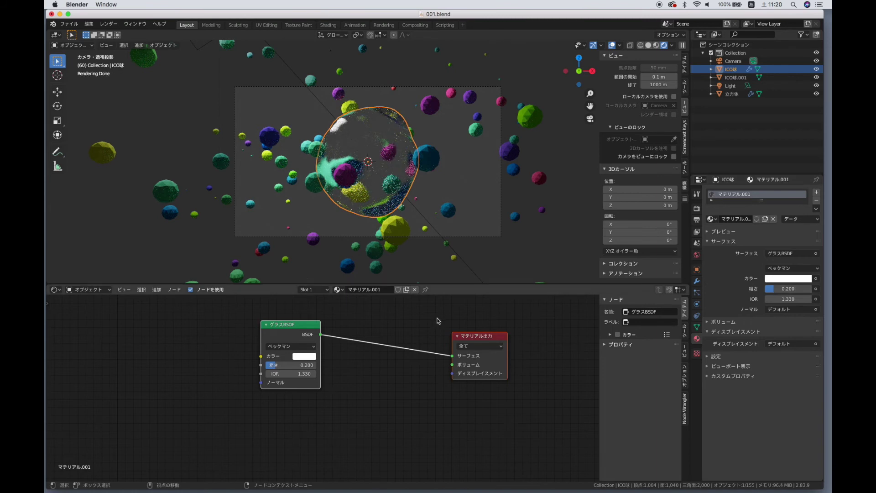
key("z")
key("shift+a")
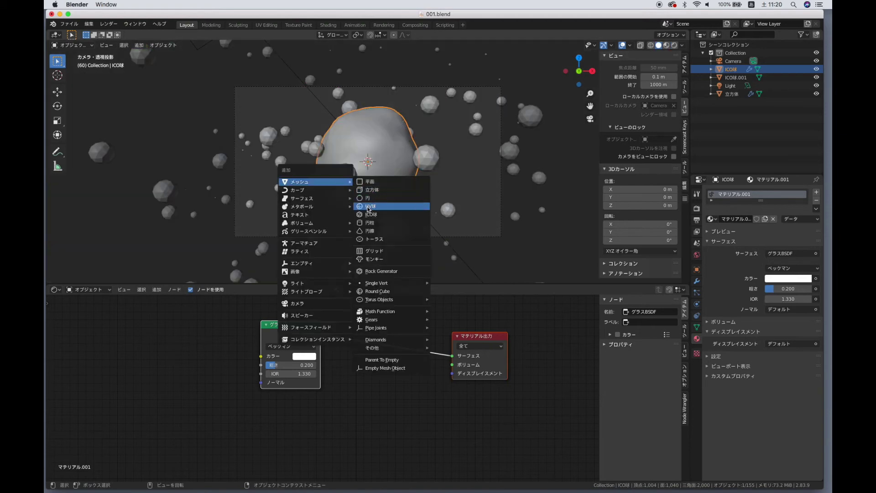
- Add a UV sphere and scale it down inside the glass sphere
left_click(369, 206)
key("s")
left_click(375, 197)
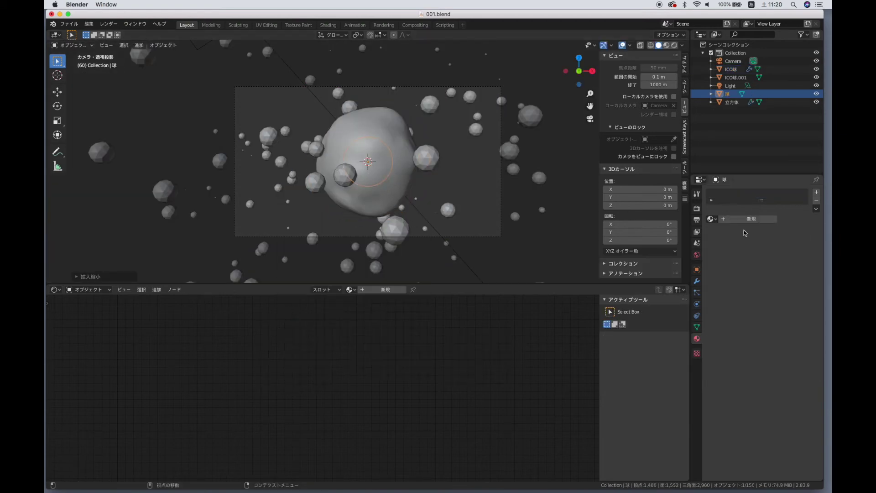
- Give the small sphere new material マテリアル.002 and delete its Principled BSDF node
left_click(711, 219)
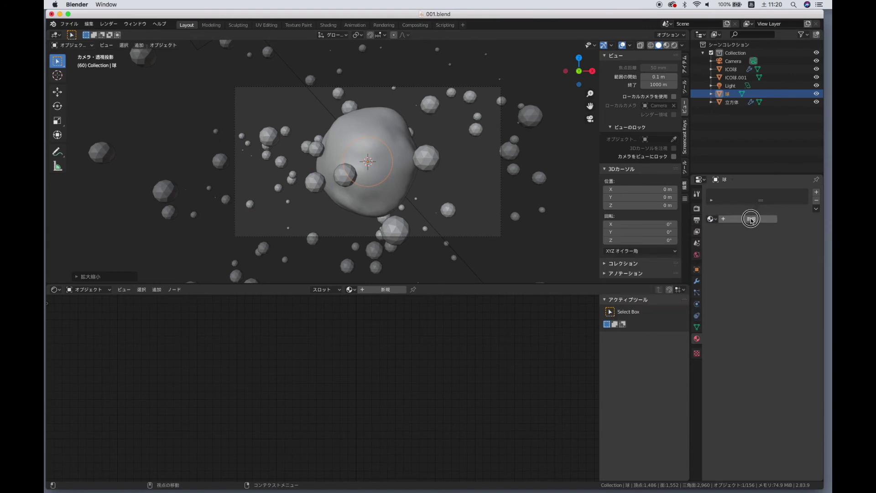
left_click(750, 220)
left_click(393, 363)
key("x")
key("shift+a")
mouse_move(349, 390)
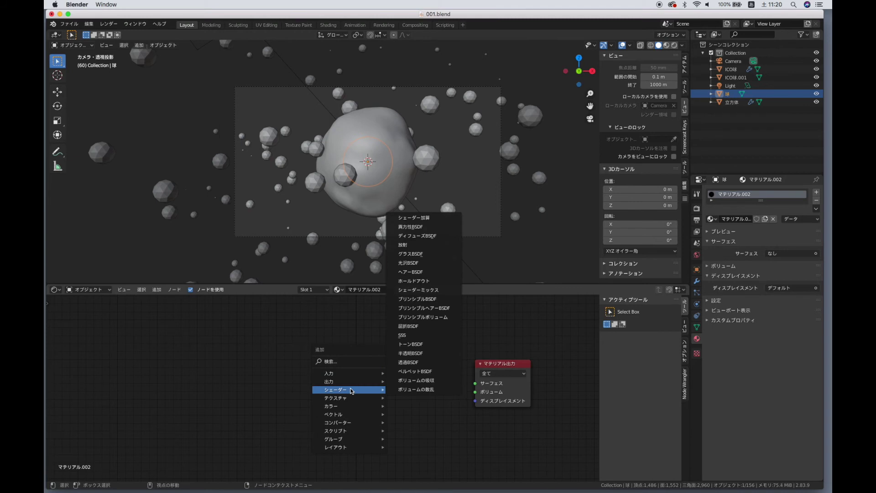
- Connect a peach-coloured Diffuse BSDF to the inner sphere's Material Output surface
left_click(417, 236)
left_click(412, 368)
left_click_drag(404, 362, 475, 383)
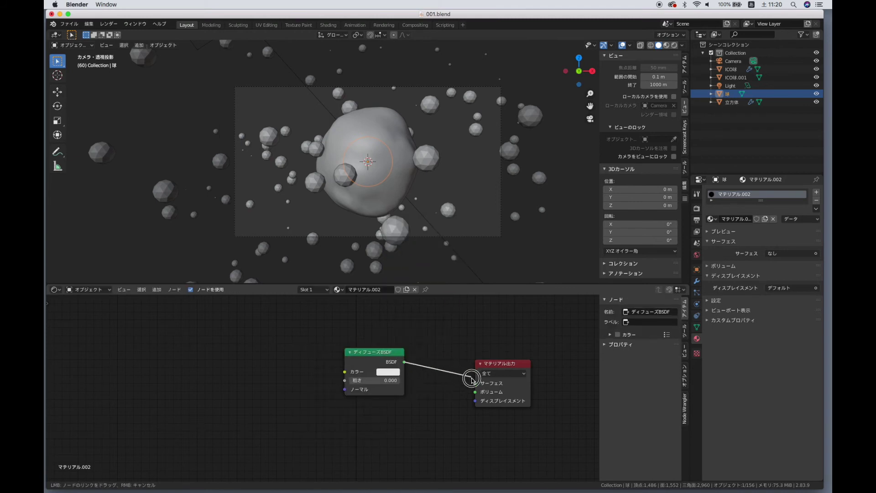
left_click(388, 372)
left_click_drag(407, 287, 404, 296)
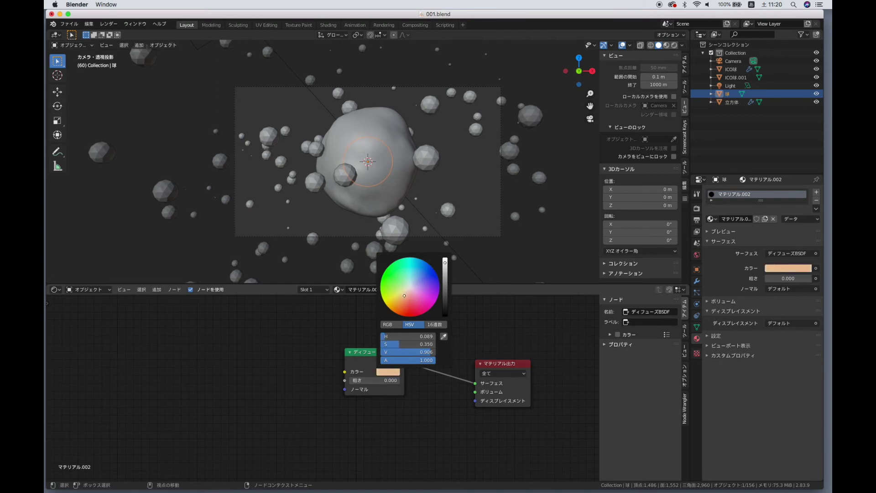
- Switch the viewport back to Rendered shading
key("z")
left_click(416, 121)
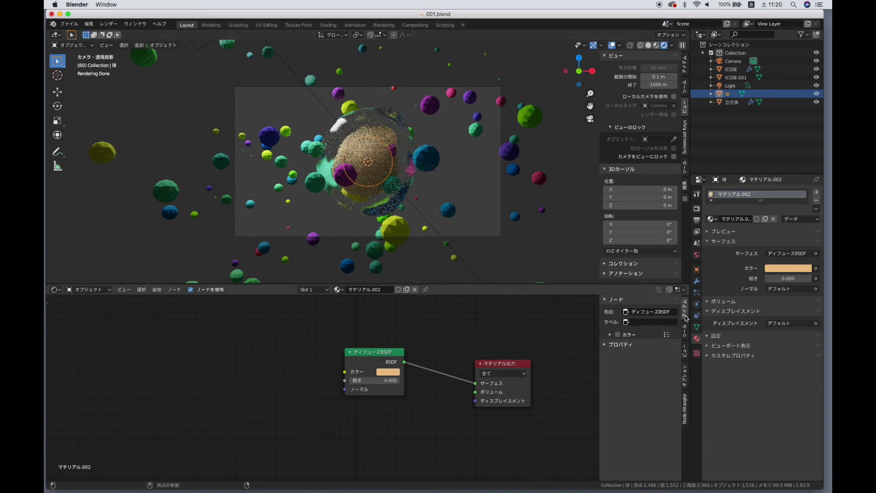
left_click(696, 209)
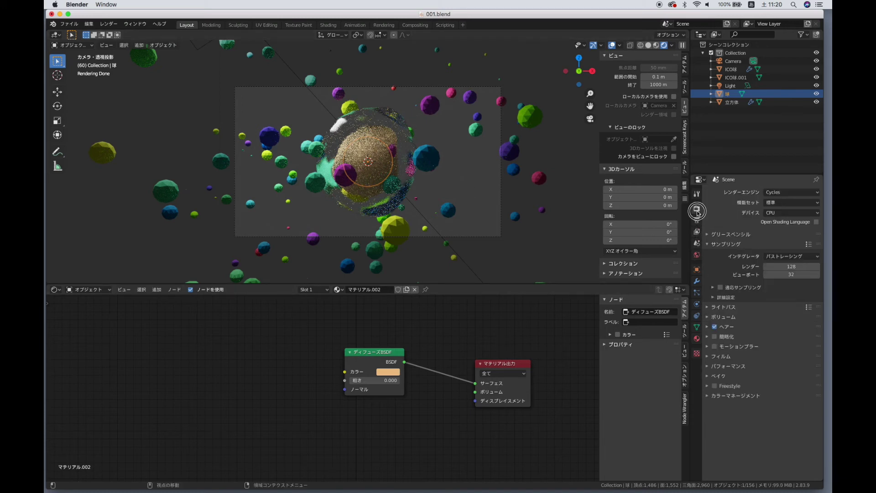
- Toggle Film Transparent on and back off in the render settings
left_click(708, 356)
left_click(721, 415)
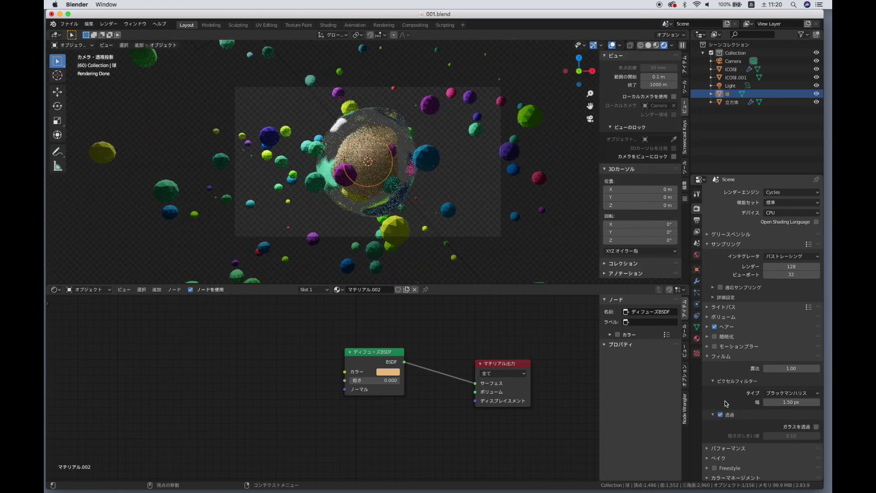
left_click(721, 415)
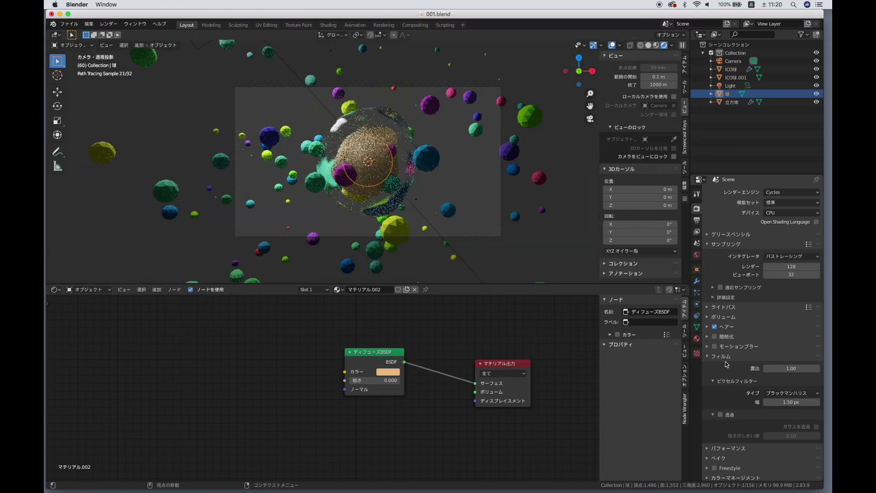
- Set the World background colour to a neutral grey at value 0.520
left_click(696, 254)
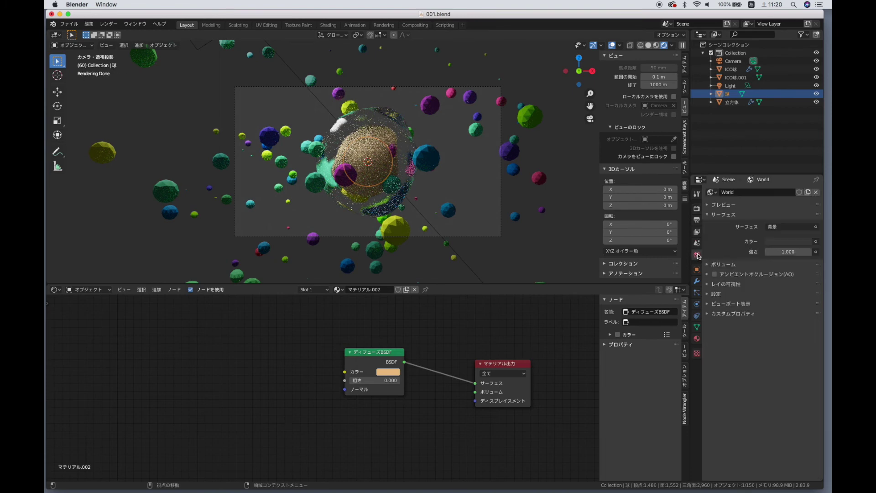
left_click(781, 244)
left_click(806, 146)
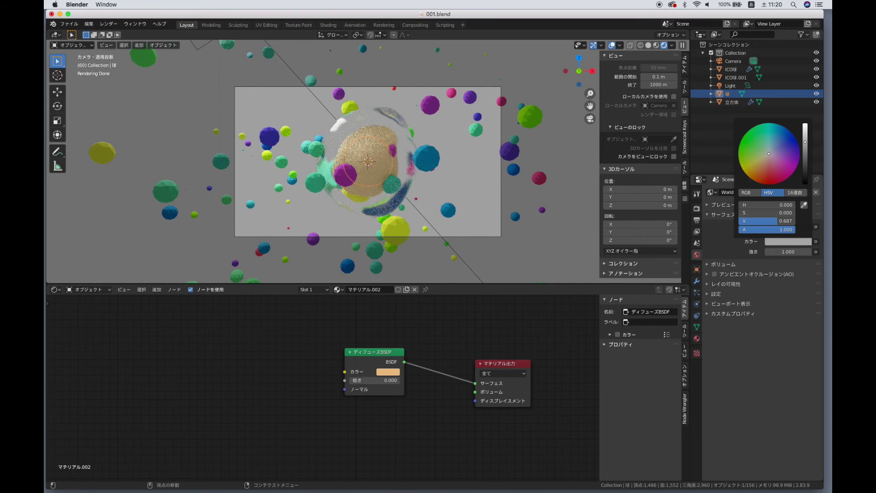
left_click_drag(805, 142, 805, 152)
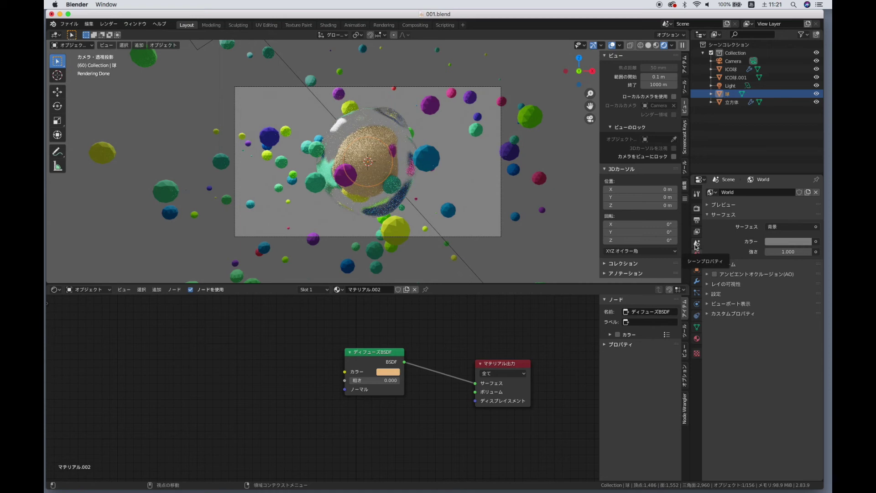
- Halve the render samples from 128 to 64
left_click(697, 210)
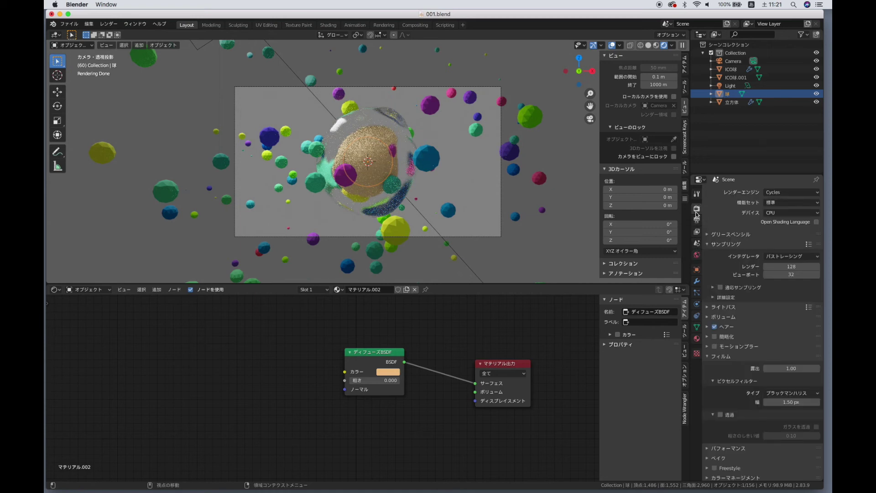
left_click(786, 265)
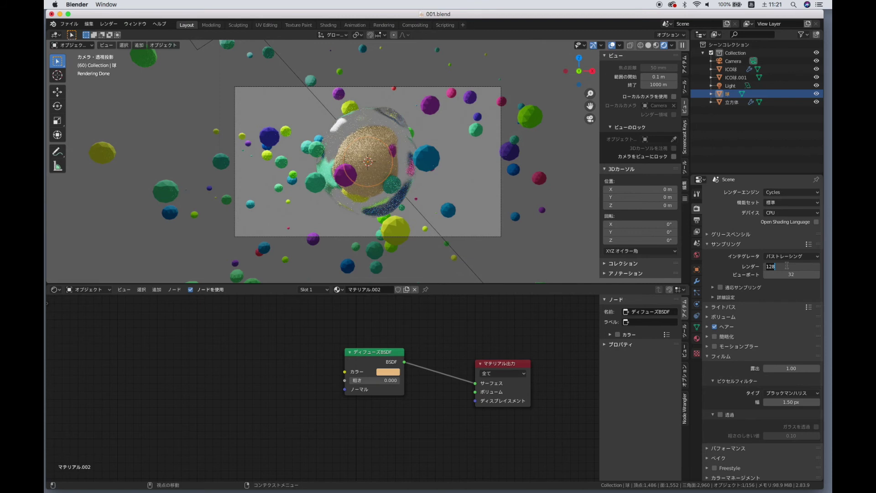
left_click(787, 266)
type("2")
key("Return")
- Set the output resolution to 1280×720
left_click(697, 193)
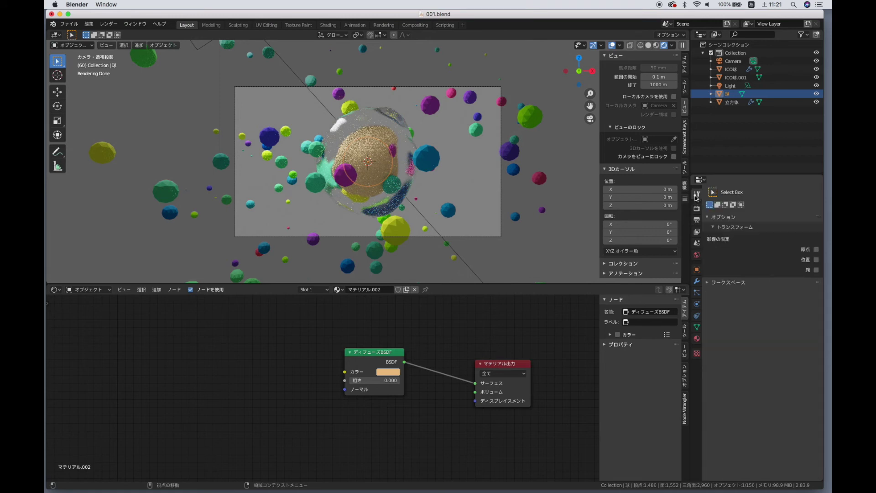
left_click(696, 220)
left_click(796, 201)
type("1280")
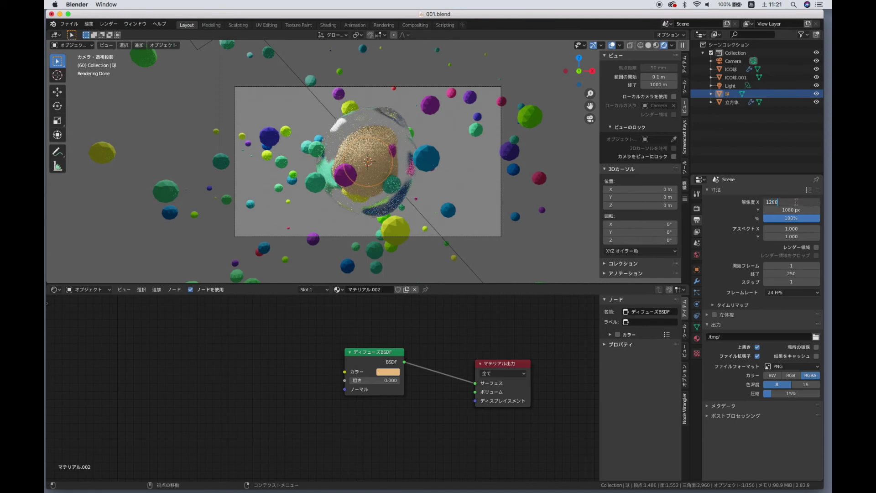
key("Tab")
type("720")
key("Return")
- Turn on Film Transparent background
left_click(696, 281)
left_click(697, 211)
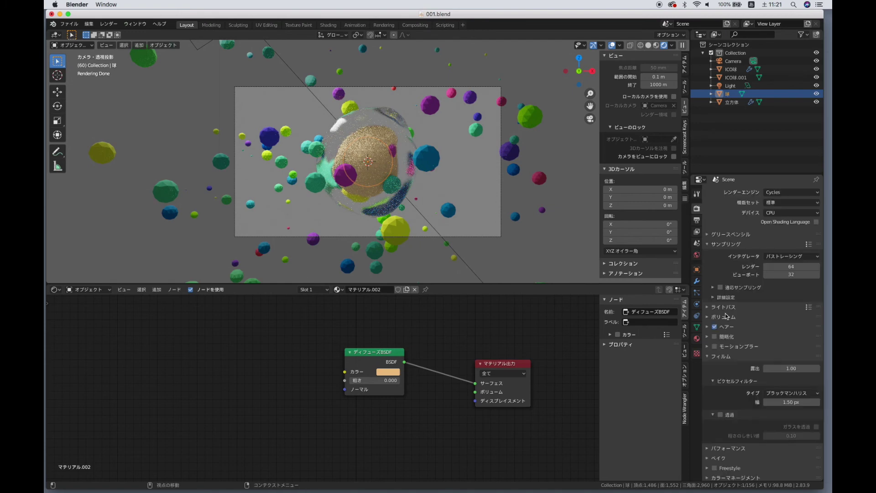
left_click(720, 415)
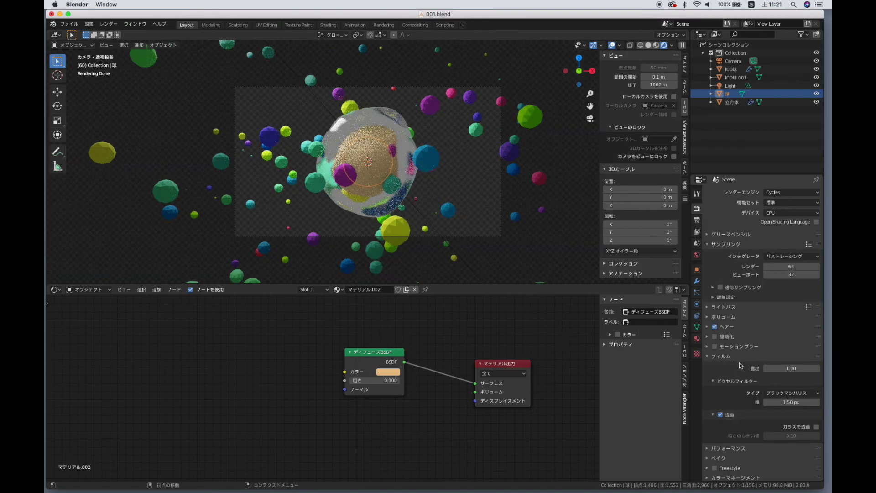
- Turn Film Transparent off and lighten the World grey to about value 0.673
left_click(720, 416)
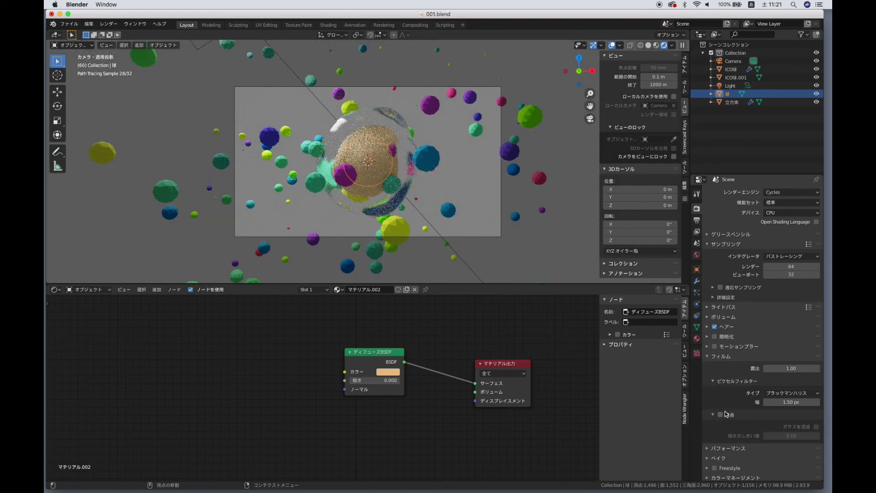
left_click(697, 259)
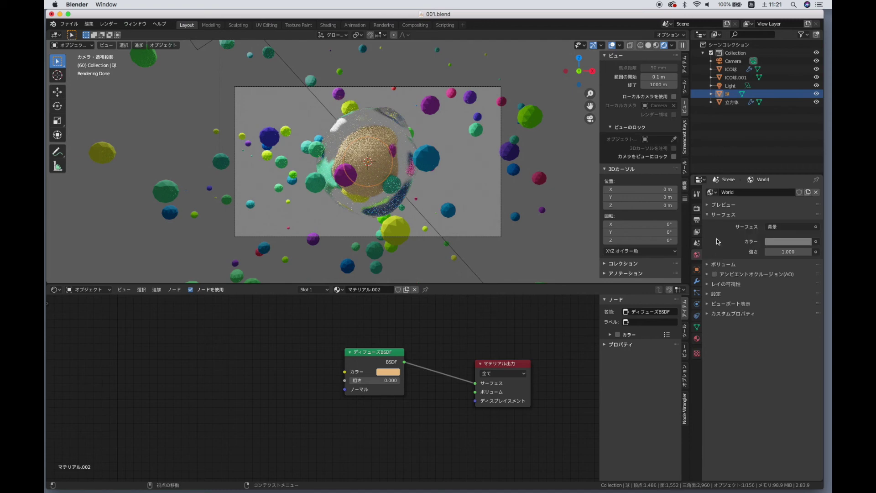
left_click(778, 242)
left_click_drag(806, 148, 806, 143)
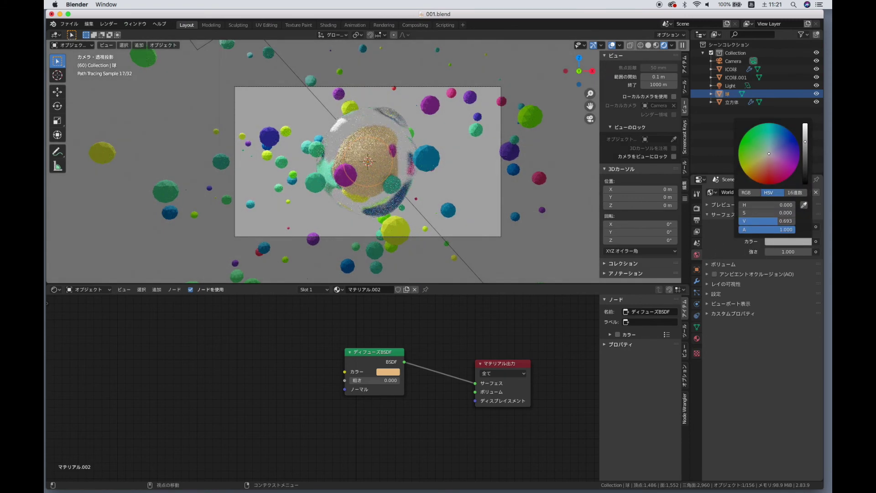
left_click_drag(805, 142, 805, 125)
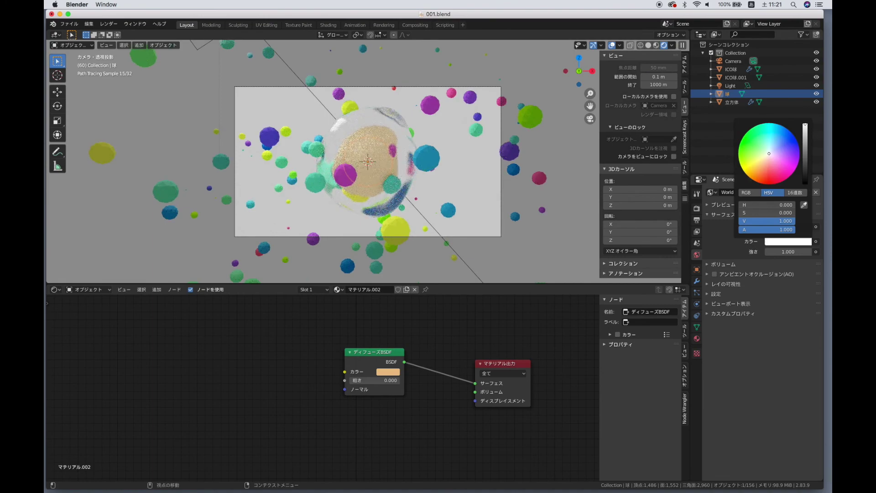
left_click_drag(805, 124, 805, 148)
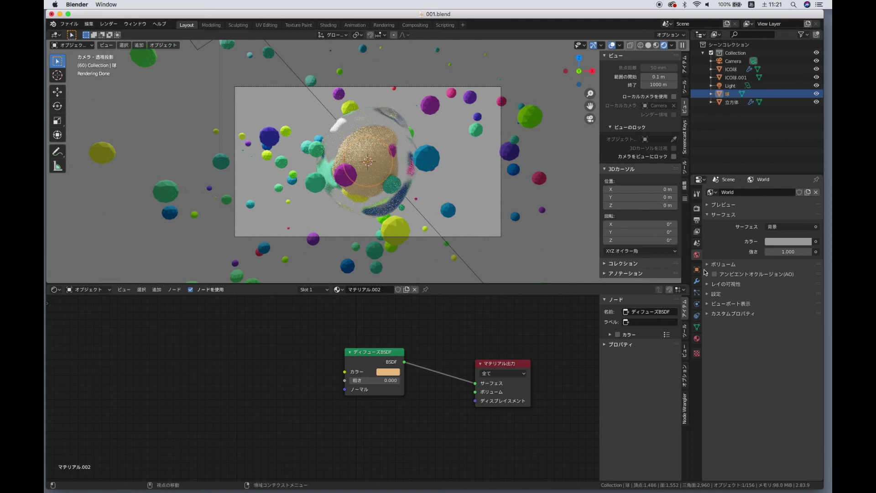
- Review the Render and Output tabs for 1280×720 and collapse the Film panel
left_click(697, 208)
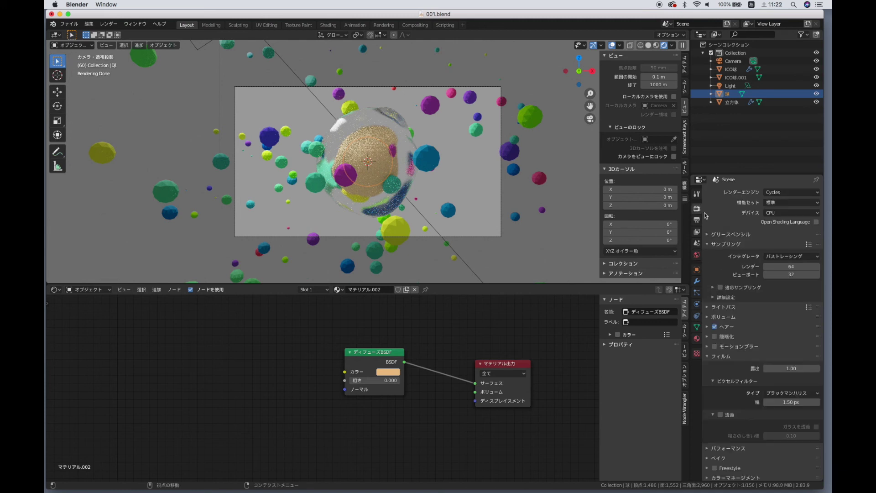
left_click(696, 221)
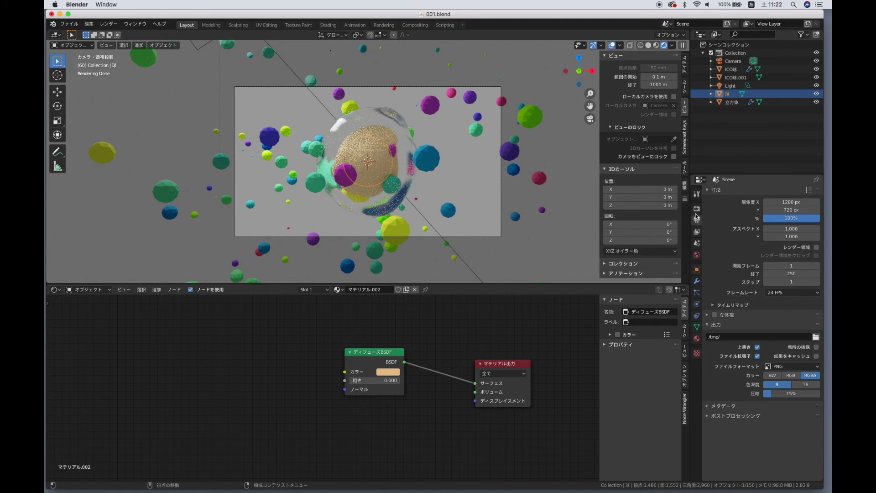
left_click(697, 209)
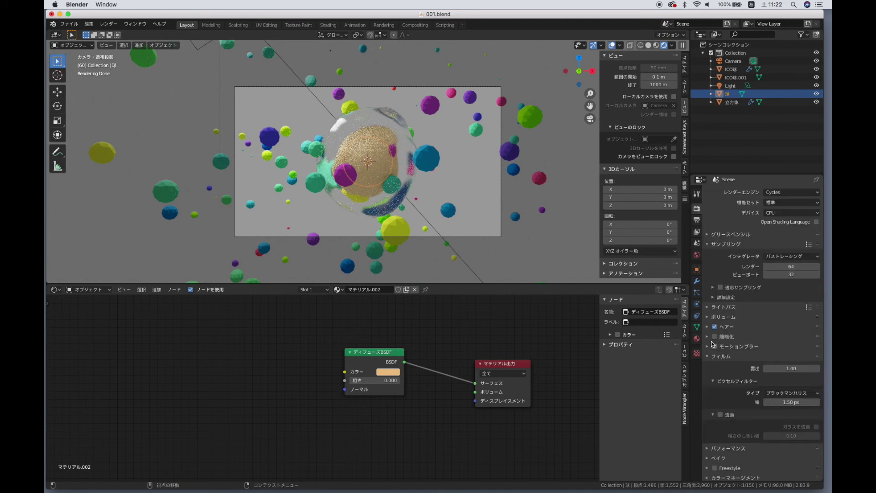
left_click(708, 357)
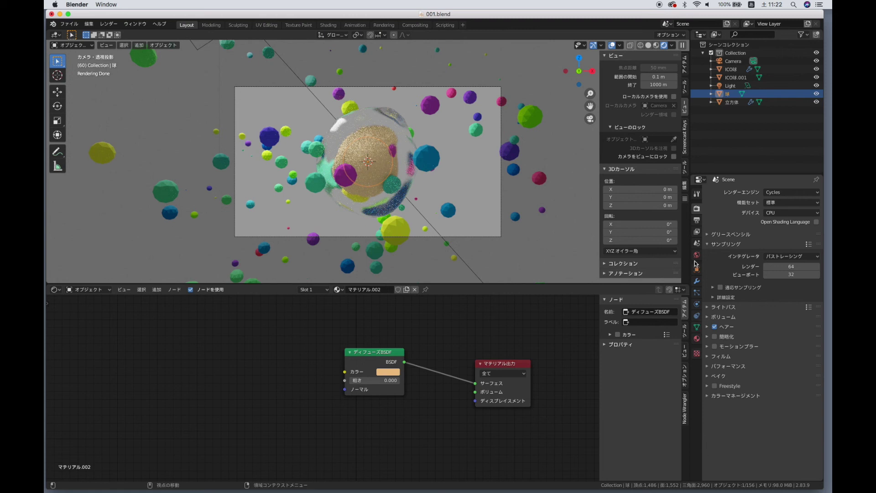
left_click(698, 233)
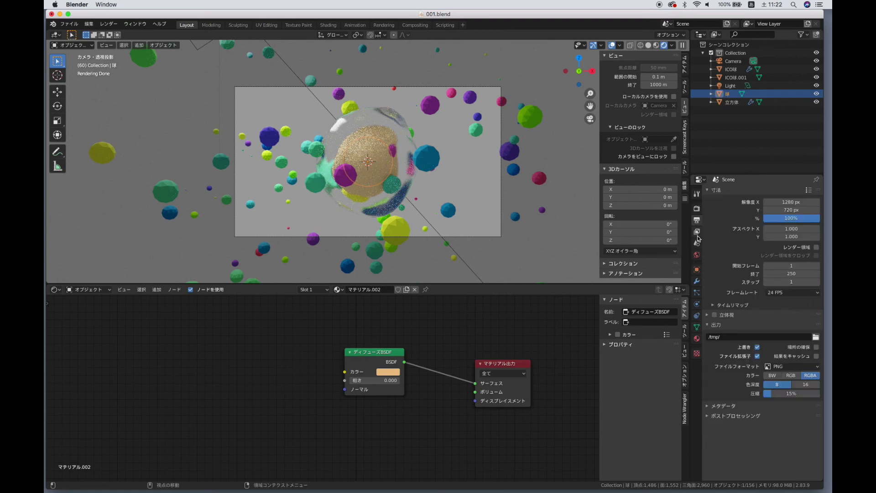
left_click(698, 239)
left_click(697, 233)
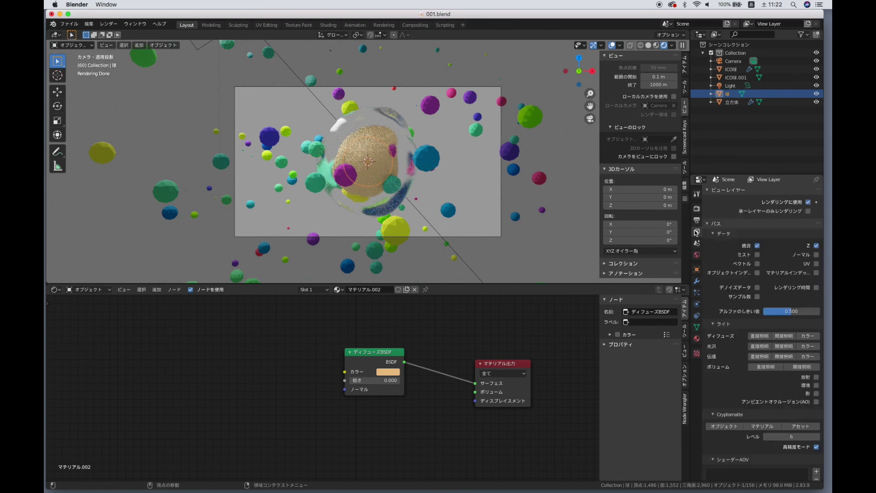
left_click(697, 220)
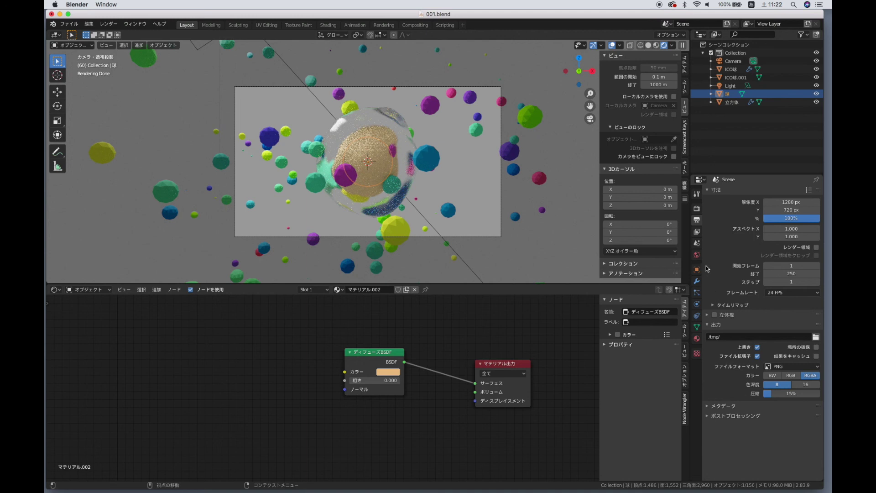
left_click(697, 208)
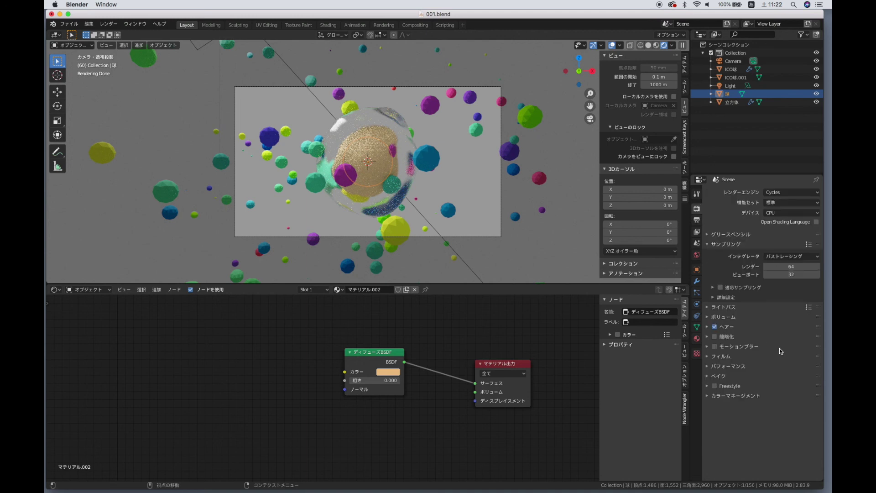
- Check the Volume and World settings, then browse the output path at /tmp/
left_click(708, 316)
left_click(697, 193)
left_click(697, 208)
left_click(709, 244)
left_click(697, 244)
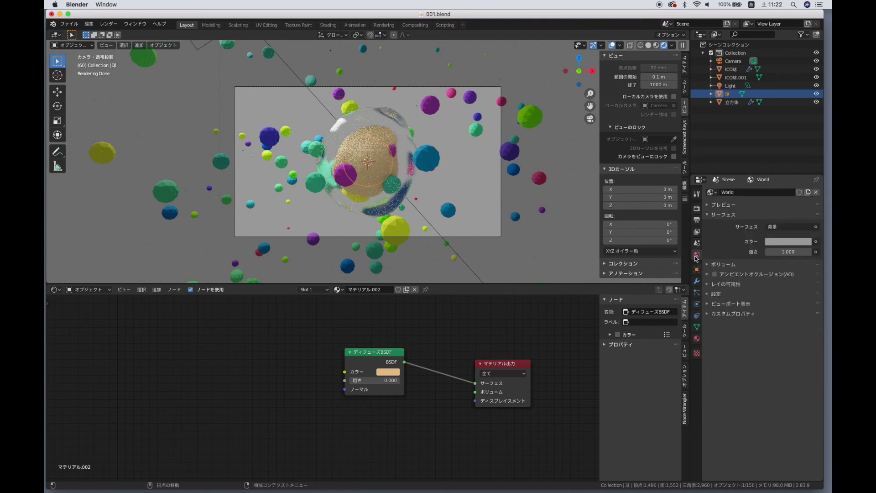
left_click(696, 244)
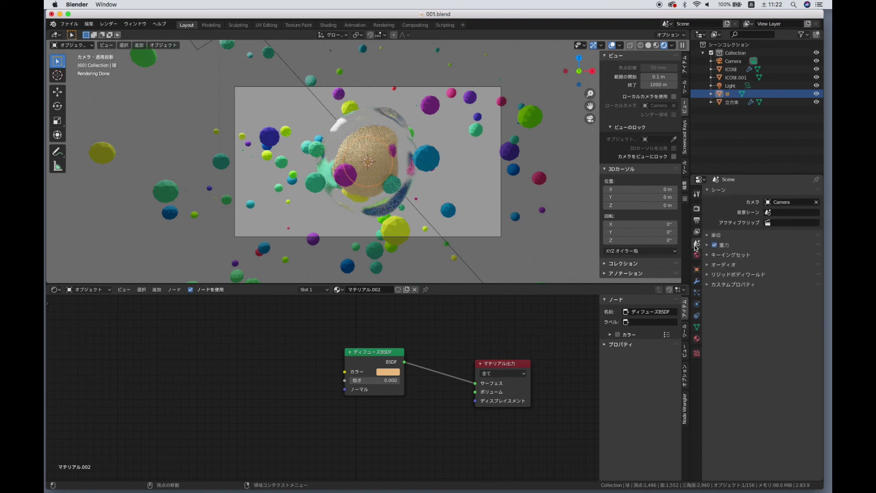
left_click(696, 209)
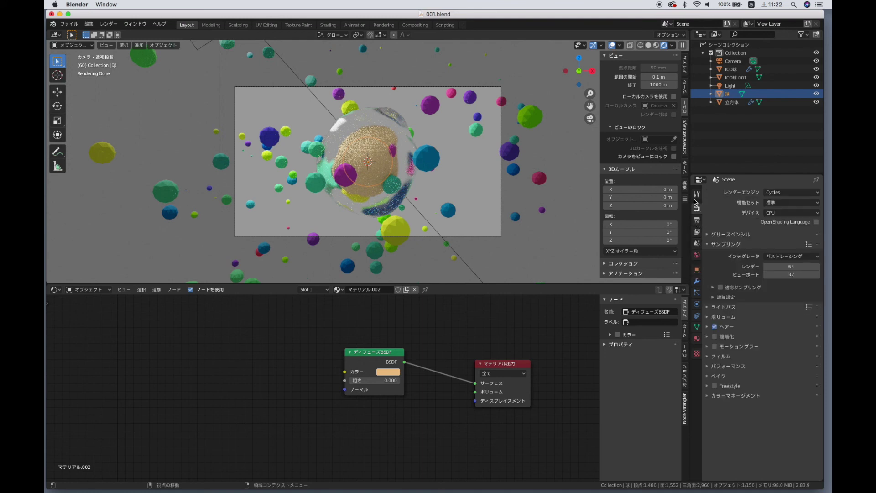
left_click(697, 221)
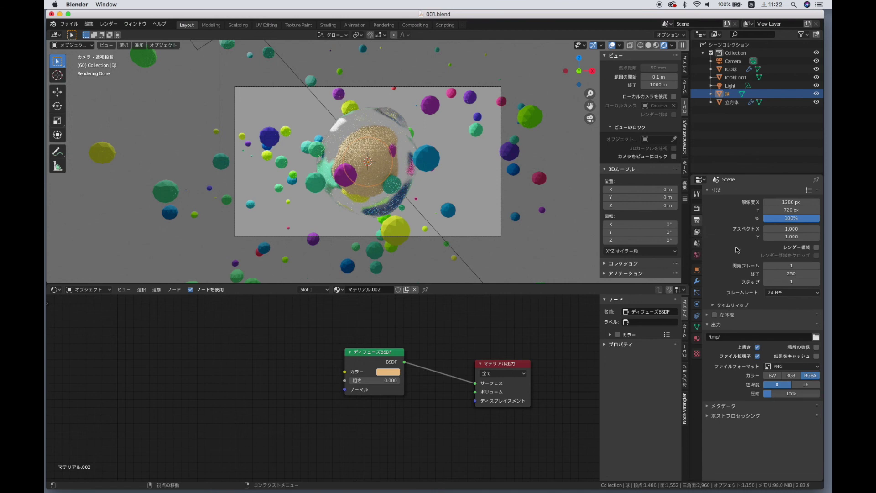
left_click(715, 323)
- Set the render output path to the 球02 folder on the Desktop
left_click(815, 337)
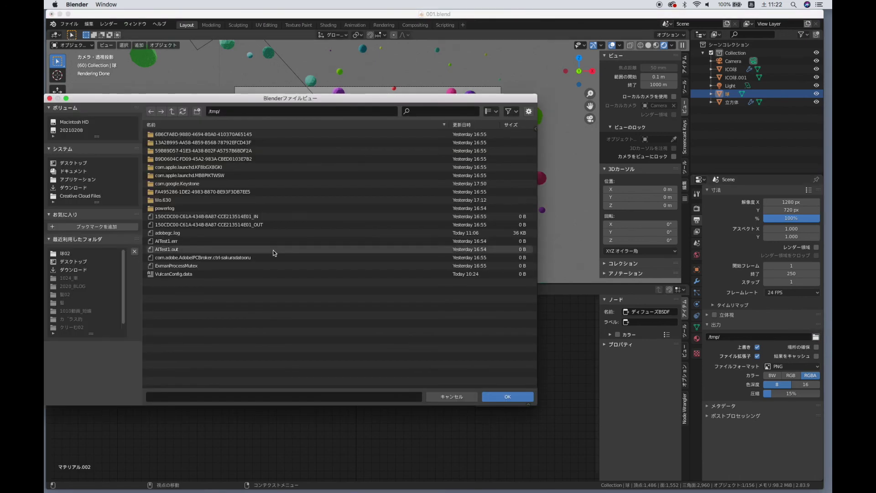
left_click(68, 254)
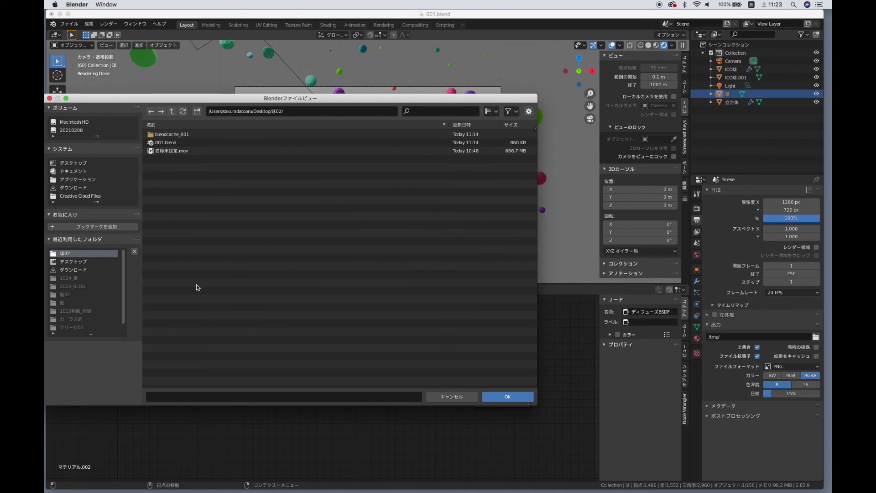
left_click(507, 397)
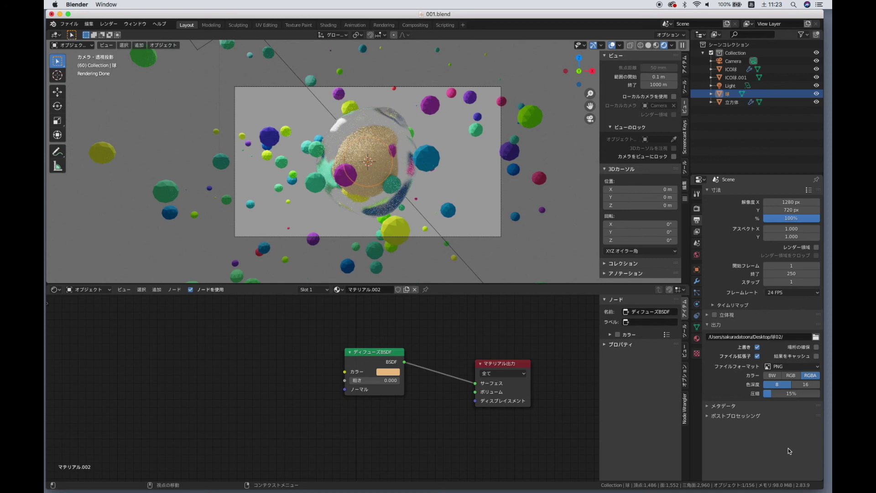
- Enable Render Region so only the camera frame renders, and open the lower area's editor type list
left_click(816, 247)
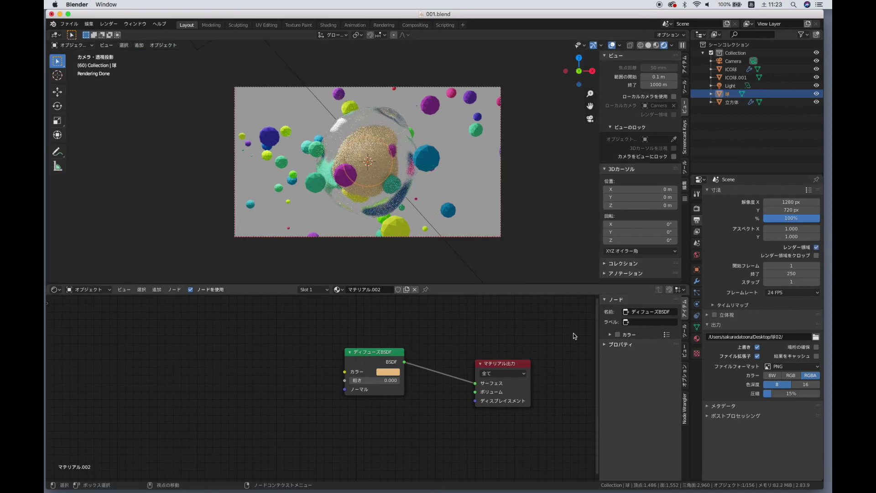
left_click(57, 289)
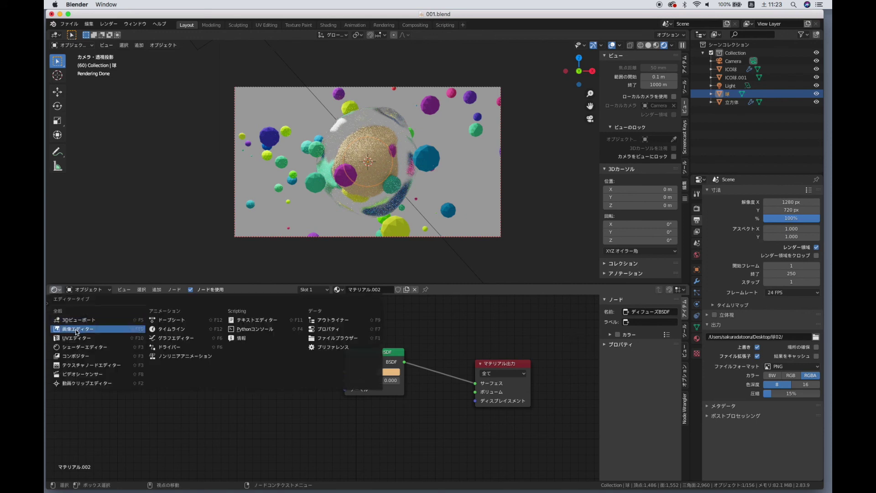